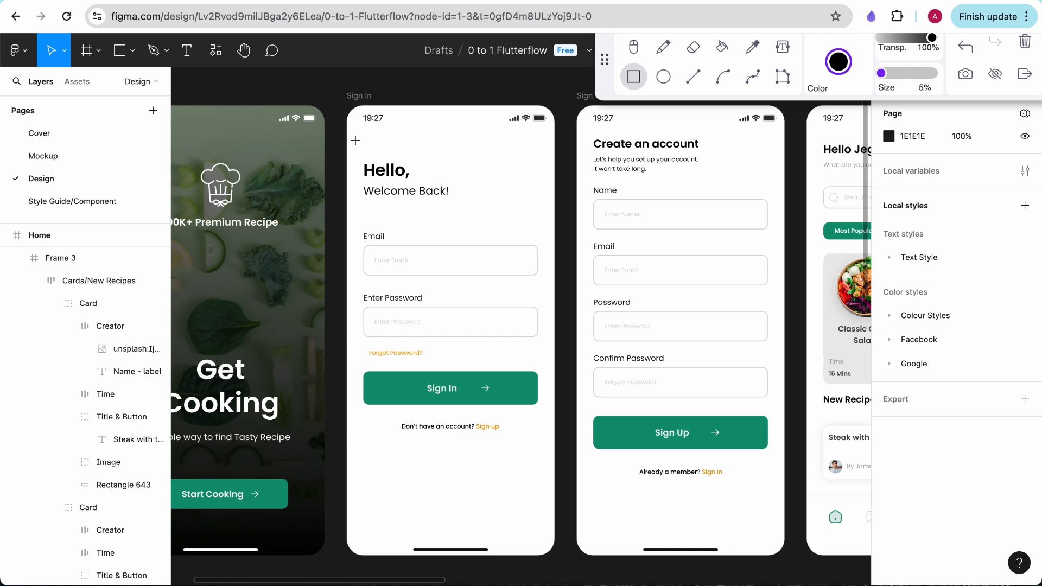
On the Sign In mockup, draw rectangles around the whole content area, the greeting block, and its "Hello," and "Welcome Back!" texts
mouse_move(357, 143)
mouse_down()
mouse_move(548, 476)
mouse_move(548, 508)
mouse_up()
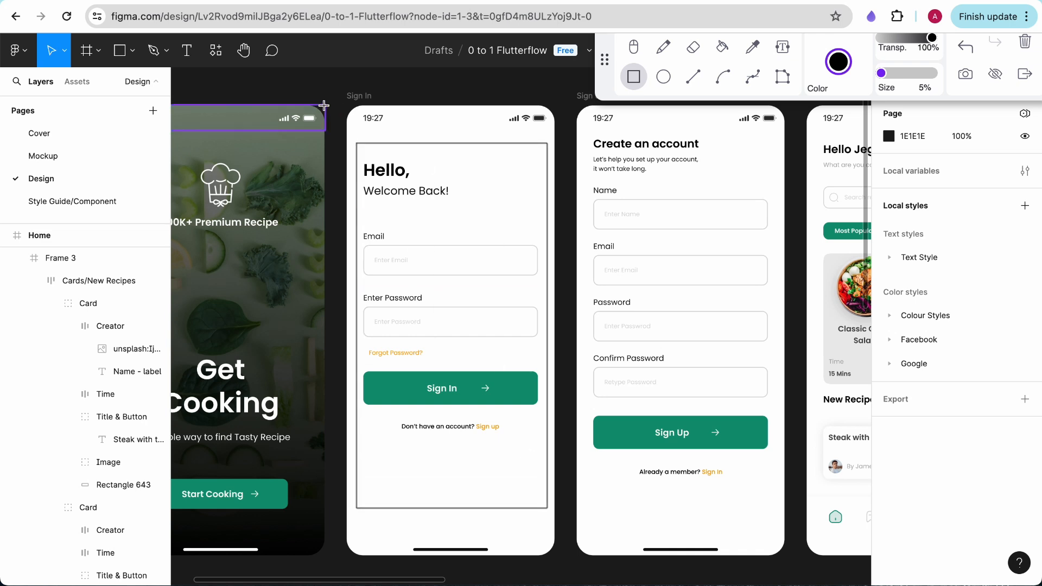
mouse_move(357, 157)
mouse_down()
mouse_move(532, 193)
mouse_move(547, 207)
mouse_up()
mouse_move(356, 157)
mouse_down()
mouse_move(467, 177)
mouse_move(428, 180)
mouse_up()
mouse_move(356, 180)
mouse_down()
mouse_move(500, 204)
mouse_move(460, 208)
mouse_up()
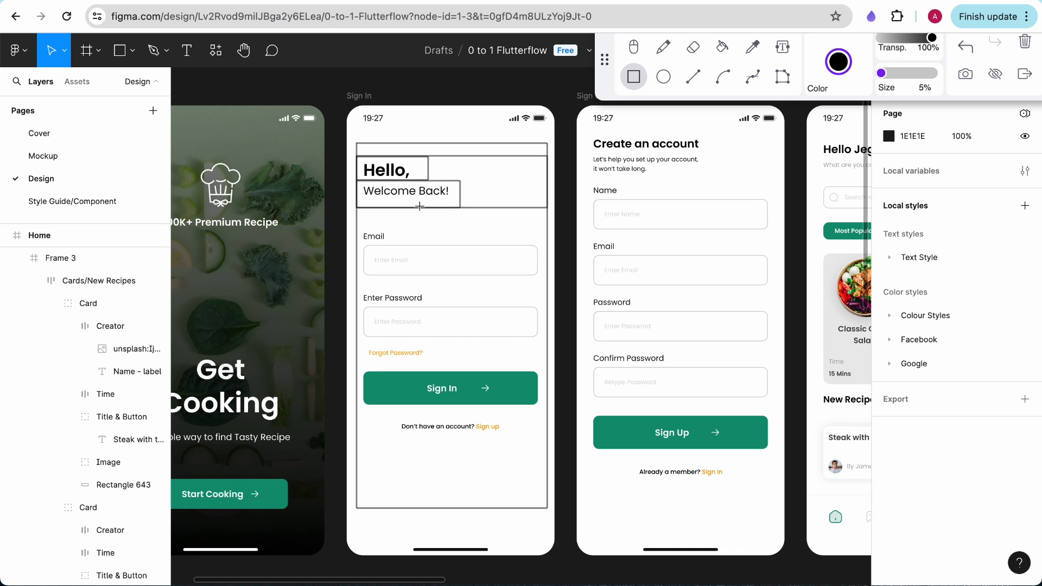
Outline the sign-in form with rectangles, boxing the email and password groups and each group's label and input field
mouse_move(357, 225)
mouse_down()
mouse_move(561, 386)
mouse_move(547, 293)
mouse_move(546, 444)
mouse_up()
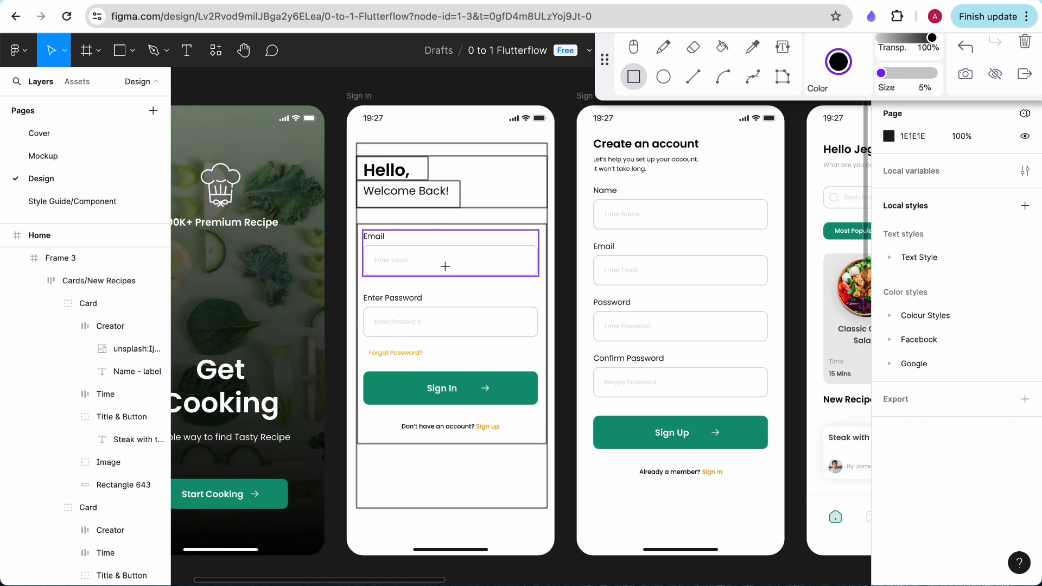
mouse_move(356, 224)
mouse_down()
mouse_move(555, 298)
mouse_move(546, 283)
mouse_up()
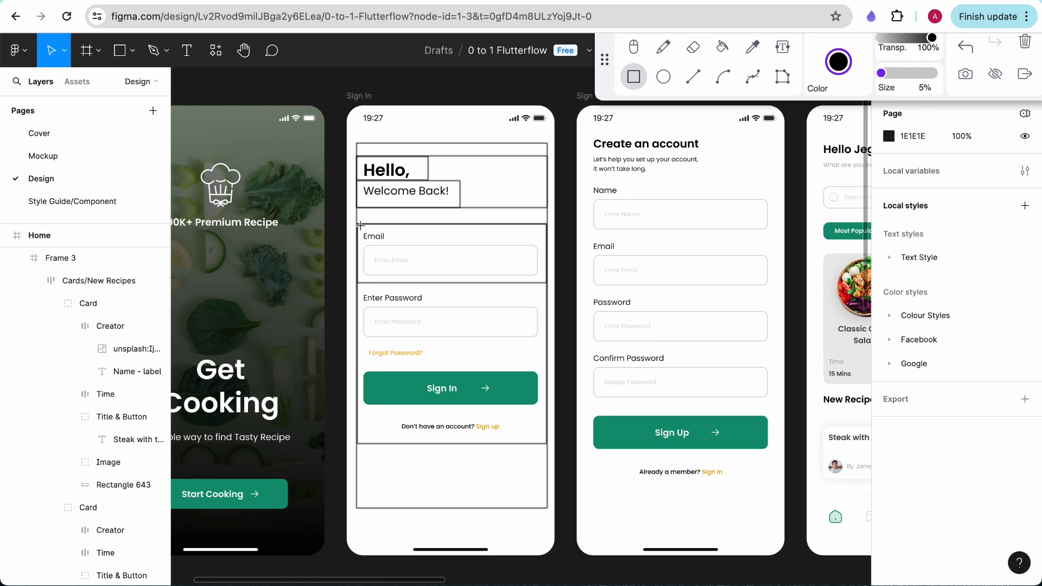
drag(366, 239, 545, 283)
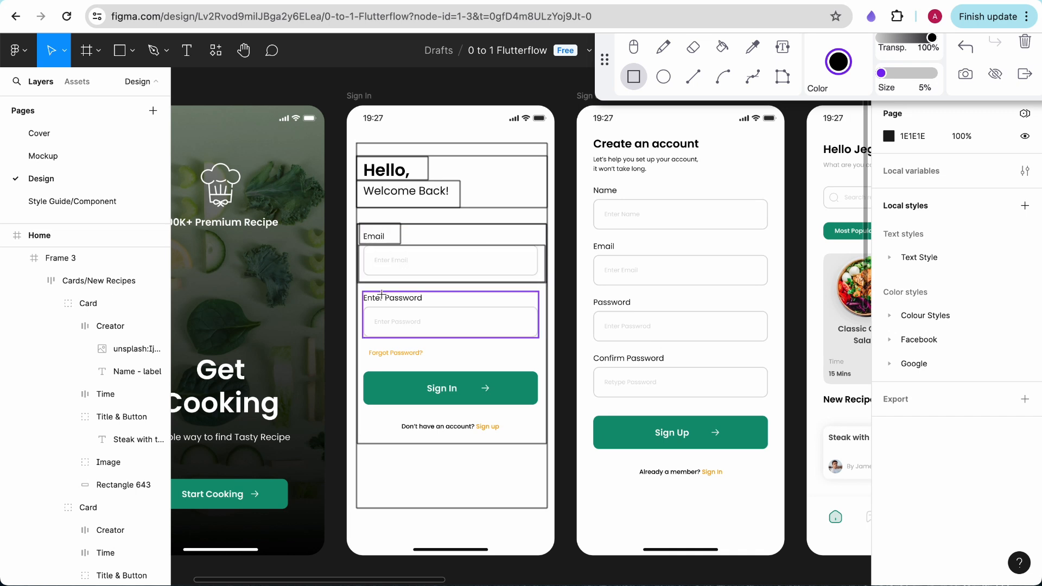
drag(377, 326, 545, 344)
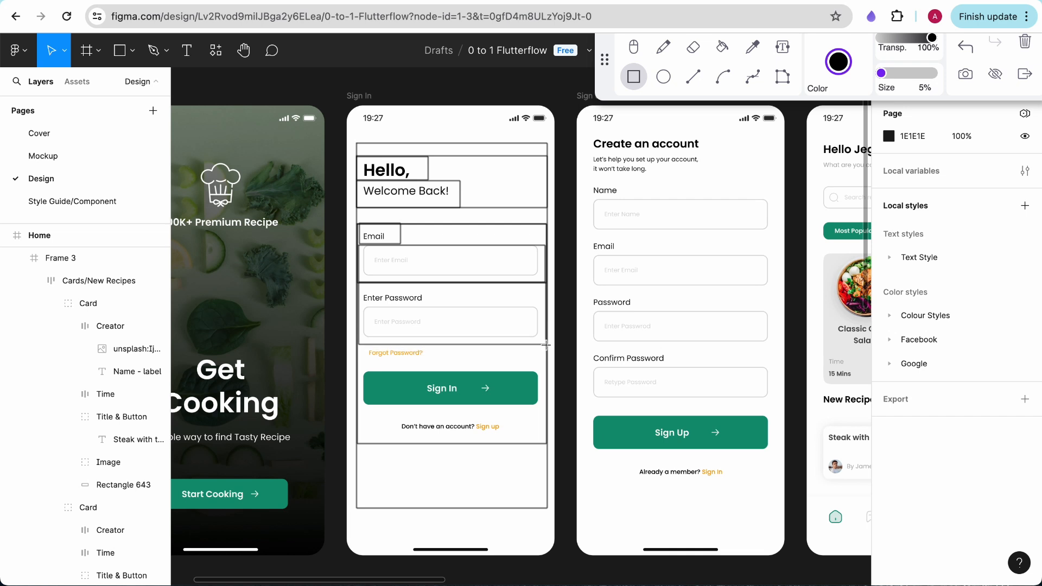
drag(357, 288, 431, 303)
mouse_move(358, 303)
mouse_down()
mouse_move(540, 339)
mouse_move(552, 358)
mouse_move(545, 344)
mouse_up()
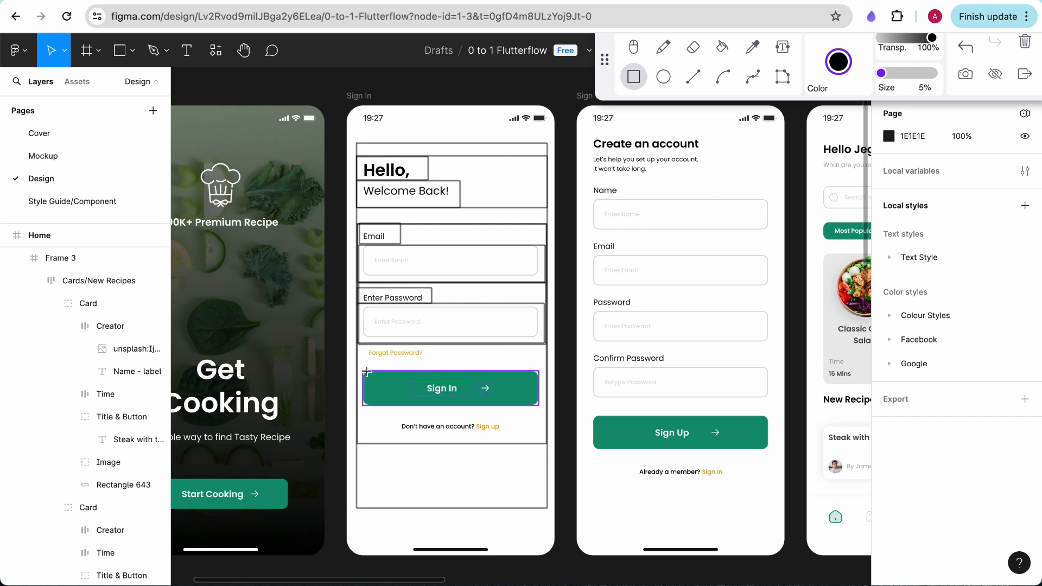
Outline the Forgot Password row, the Sign In button with its text and arrow, and the "Don't have an account?" line
mouse_move(358, 343)
mouse_down()
mouse_move(557, 379)
mouse_move(546, 369)
mouse_up()
mouse_move(361, 344)
mouse_down()
mouse_move(442, 373)
mouse_move(434, 367)
mouse_up()
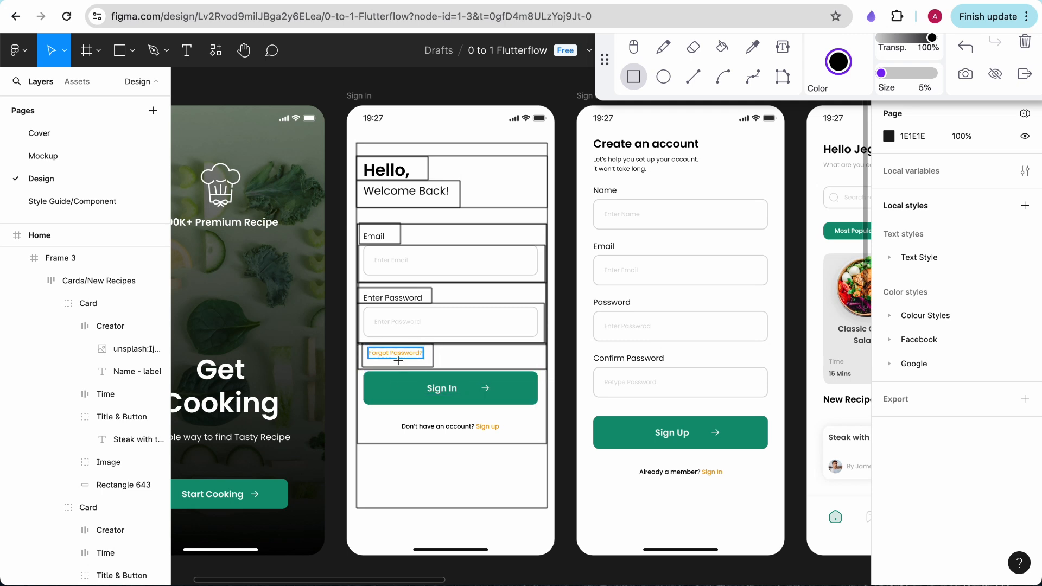
mouse_move(356, 371)
mouse_down()
mouse_move(553, 421)
mouse_move(545, 426)
mouse_move(545, 406)
mouse_up()
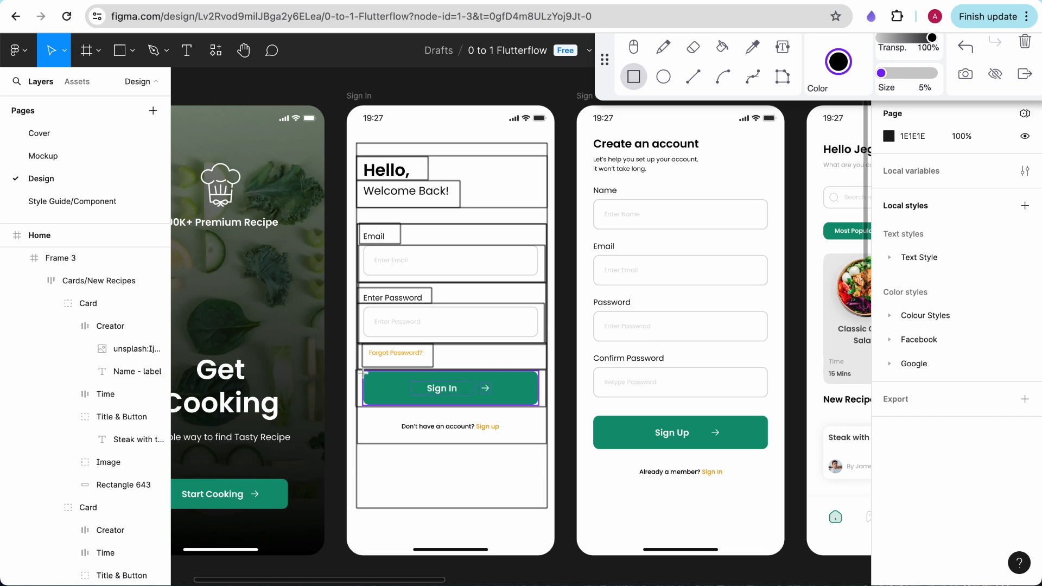
drag(361, 372, 539, 407)
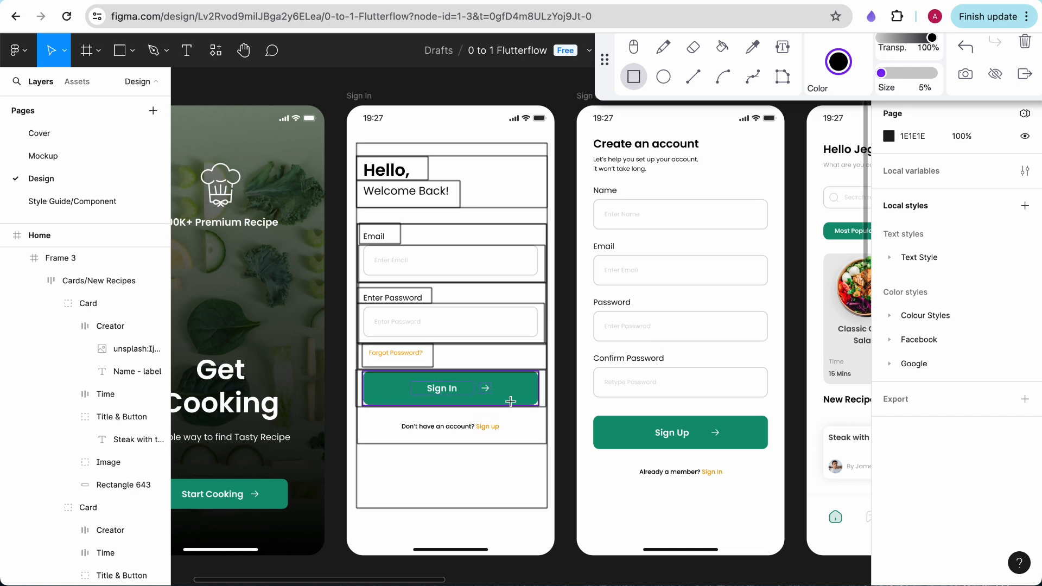
drag(410, 382, 472, 396)
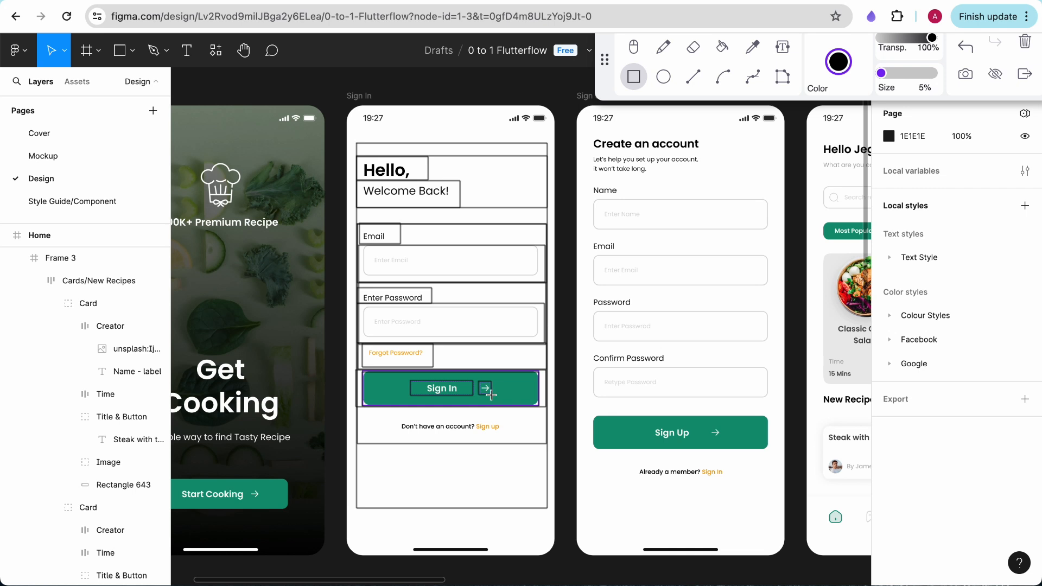
mouse_move(357, 418)
mouse_down()
mouse_move(554, 429)
mouse_move(546, 436)
mouse_up()
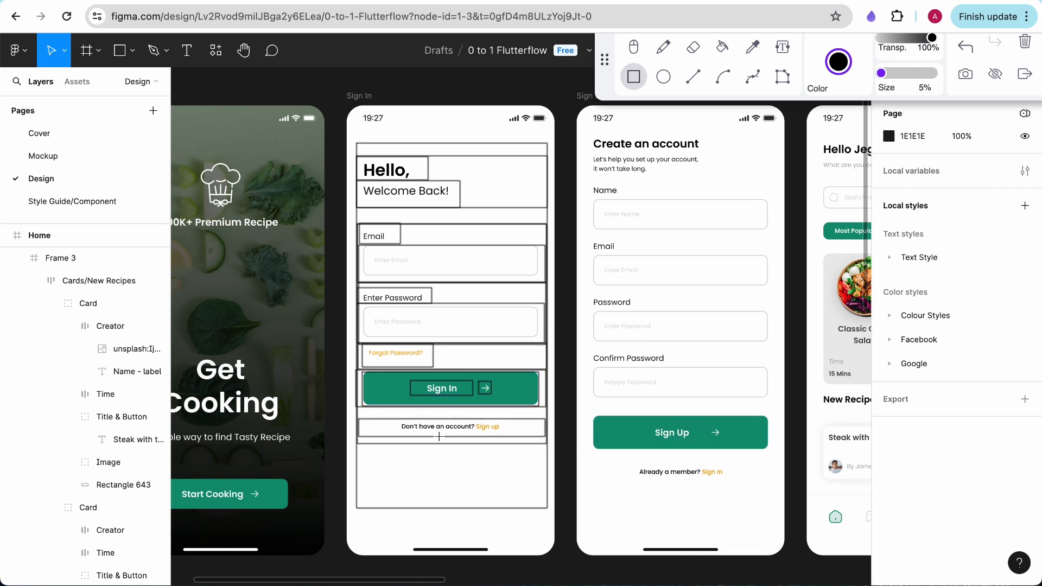
drag(395, 422, 504, 436)
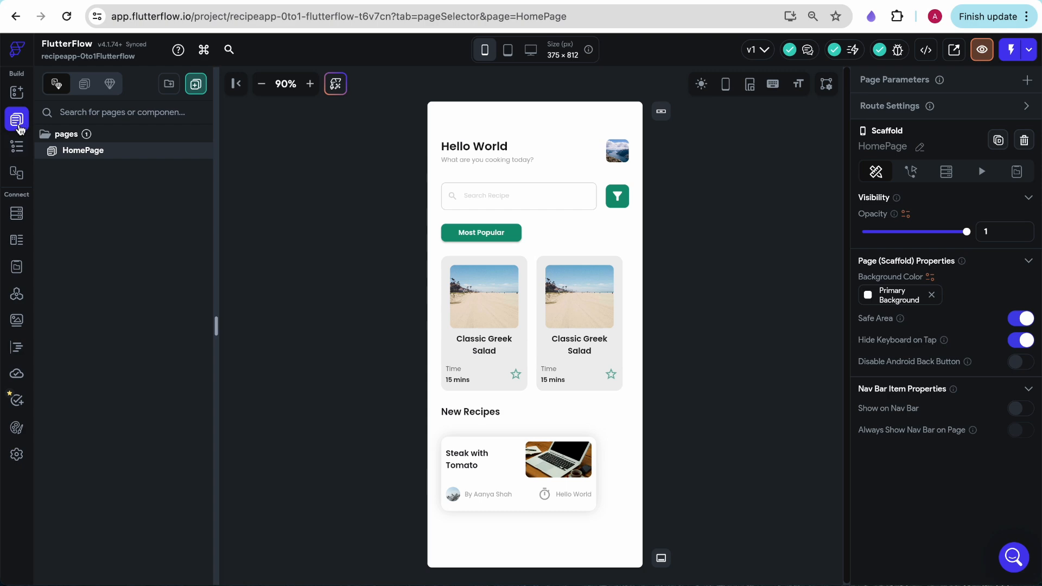
In FlutterFlow, create a blank page named login
click(196, 85)
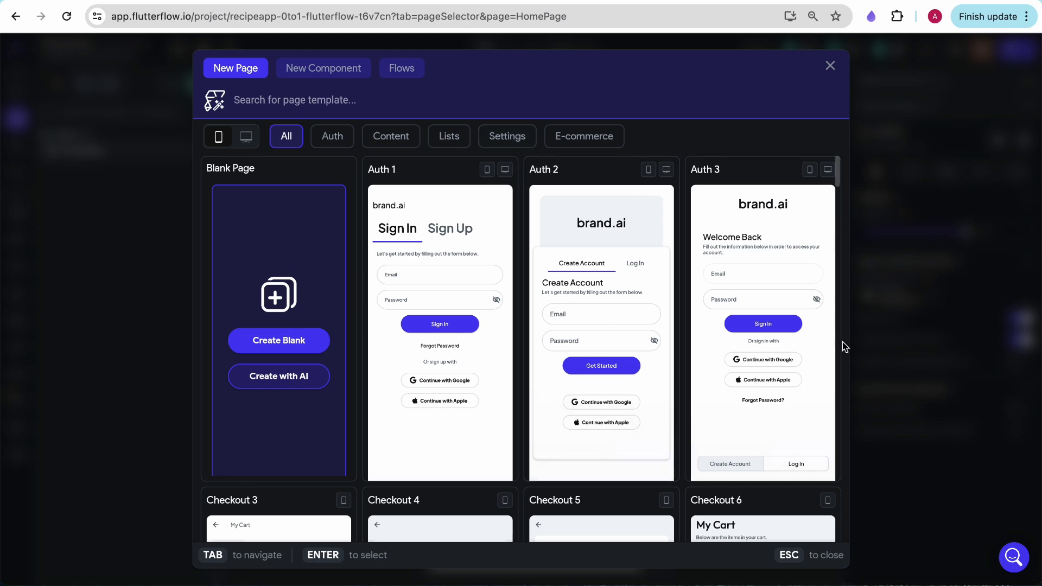
scroll(664, 385, down, 3)
scroll(669, 392, up, 3)
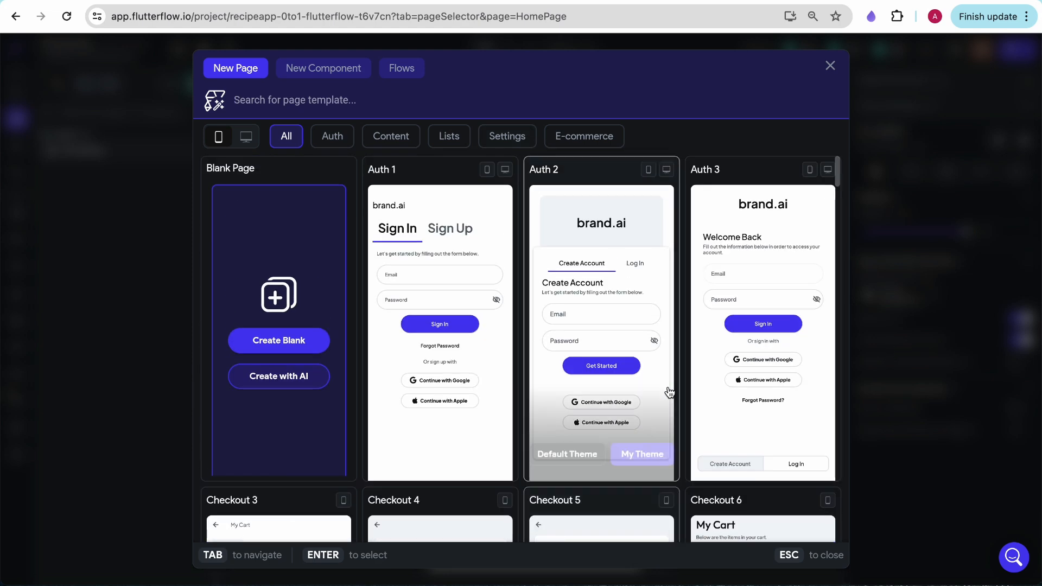
click(278, 341)
text(login)
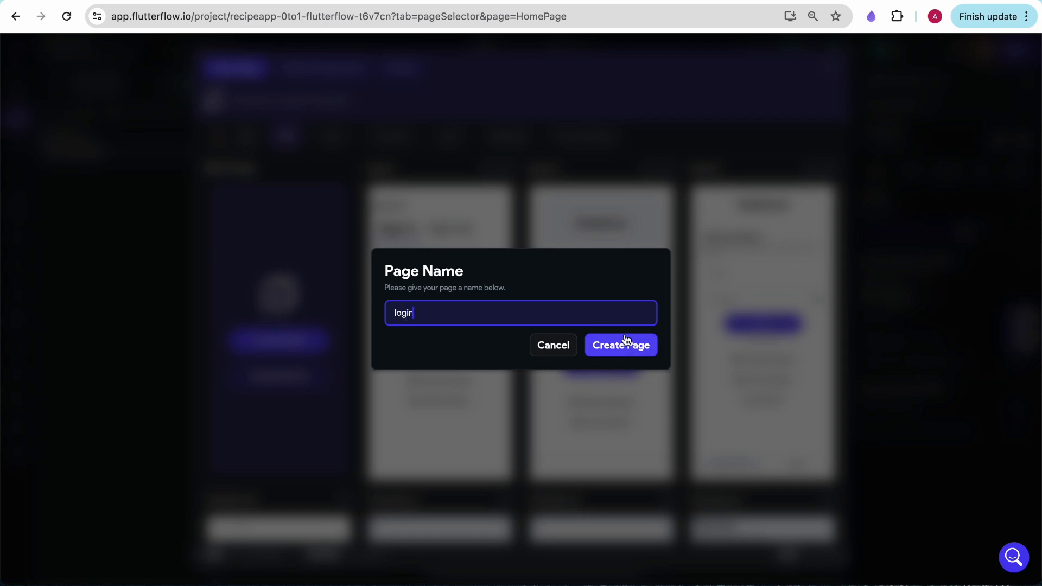
click(611, 347)
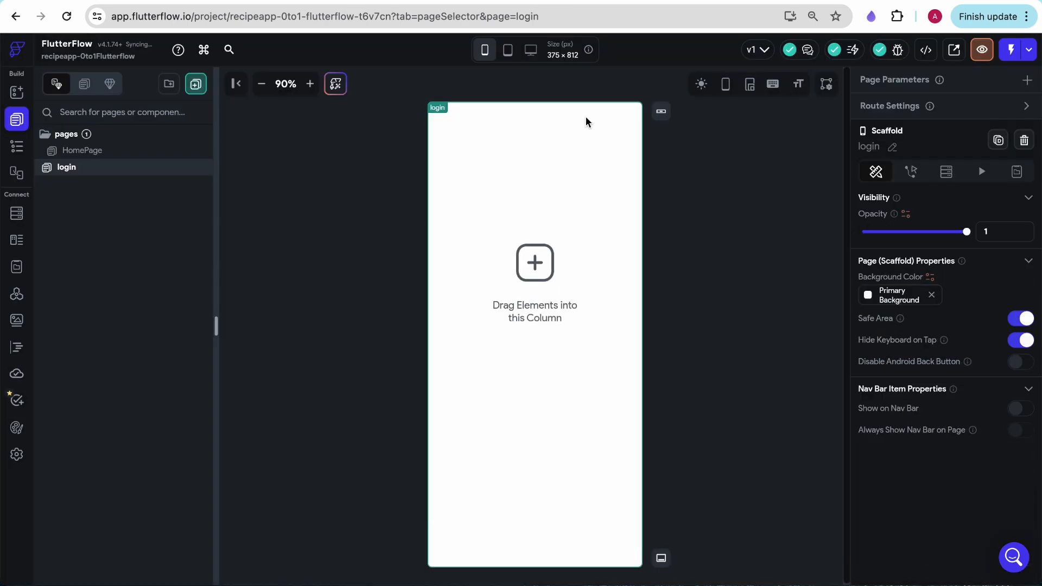
Set a uniform padding of 24 on all sides of the login page's column
click(588, 254)
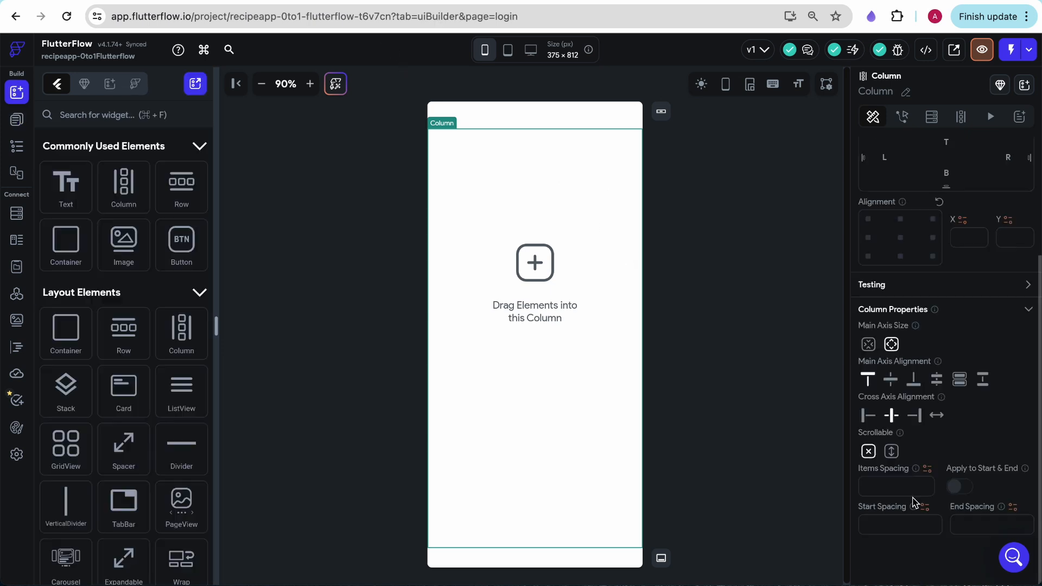
scroll(938, 347, up, 3)
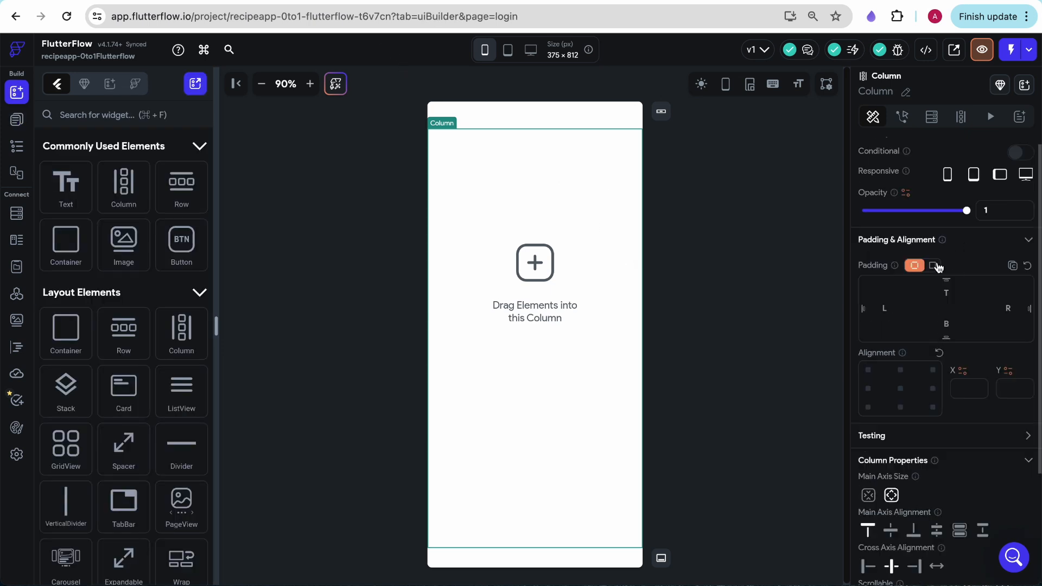
click(932, 266)
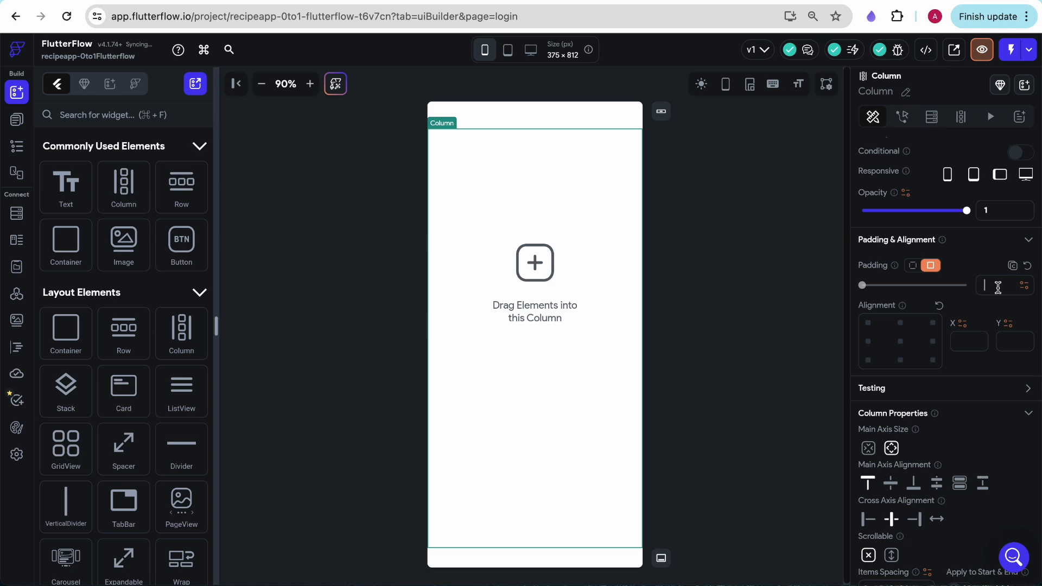
text(24)
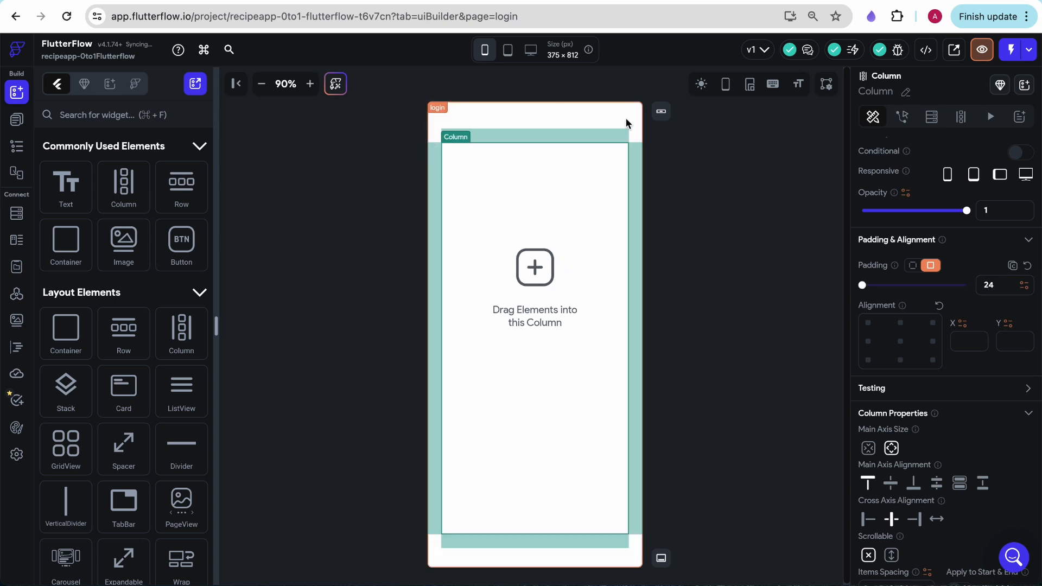
click(658, 428)
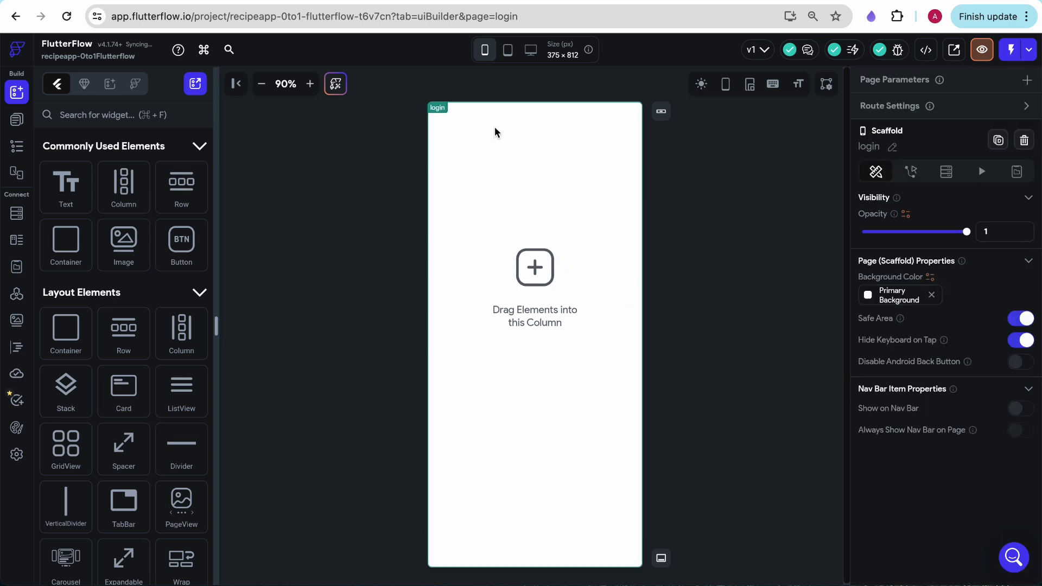
click(494, 190)
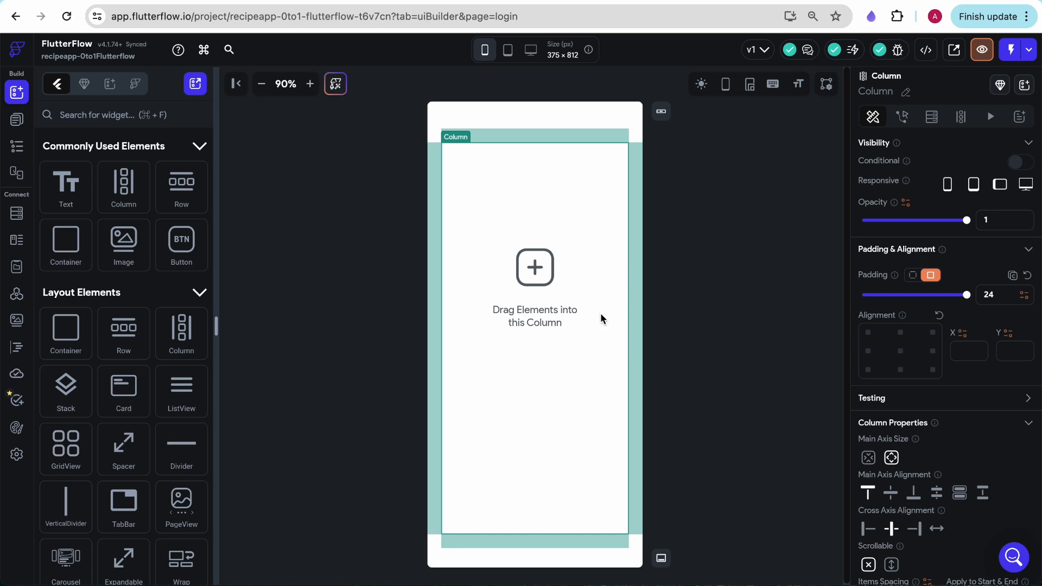
Add a container to the login page's column and rename it header
drag(66, 243, 555, 200)
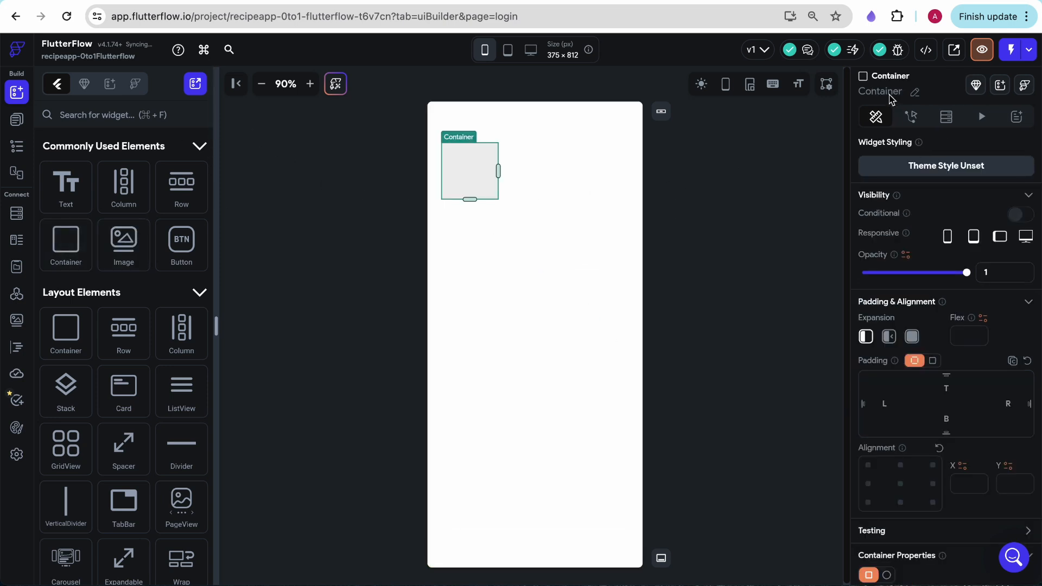
click(916, 94)
text(header)
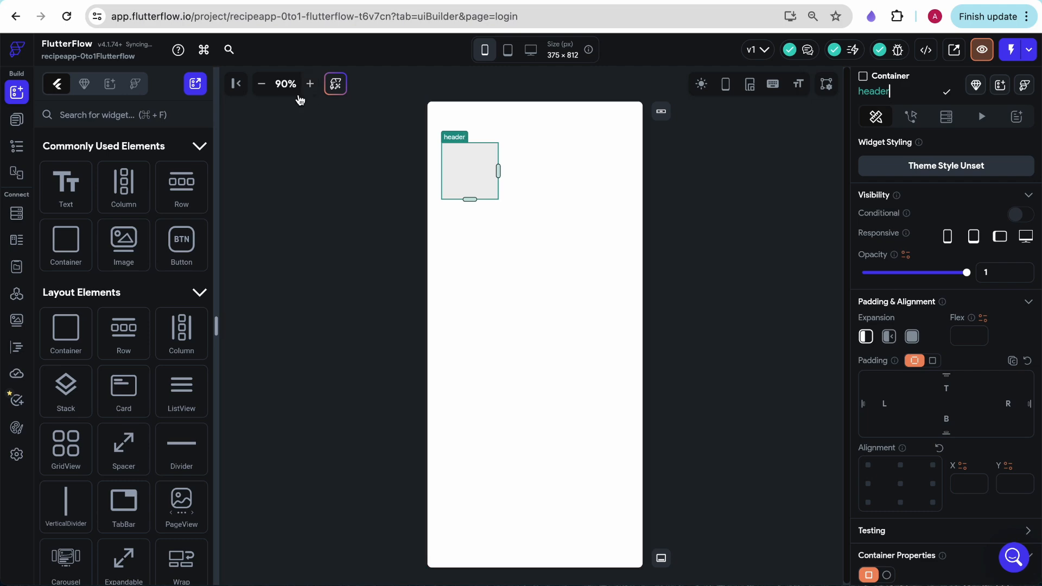
Check the greeting block in the Figma design, and set the header container's width to infinity in FlutterFlow
click(305, 2)
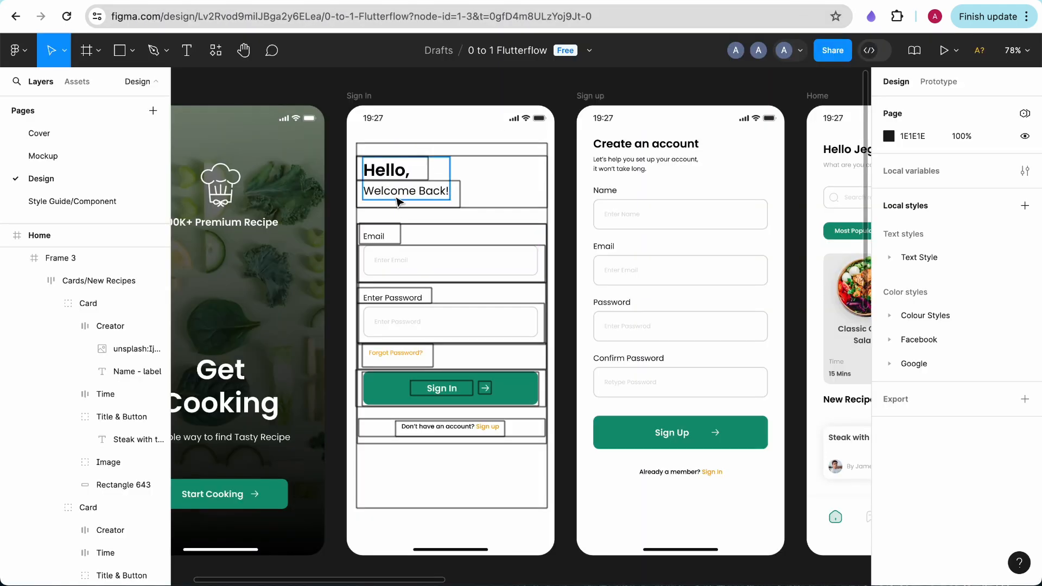
click(217, 2)
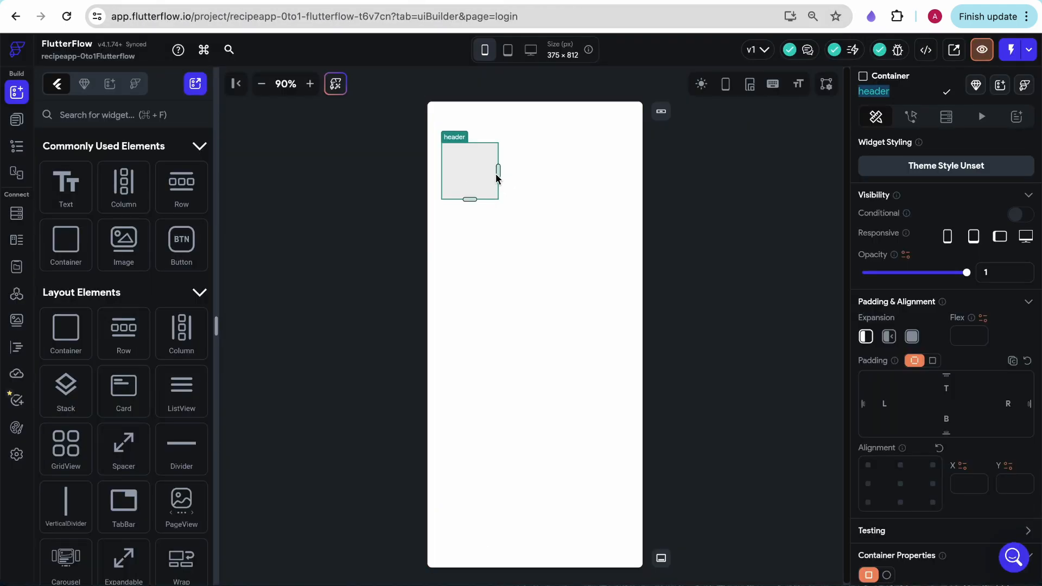
scroll(944, 353, down, 6)
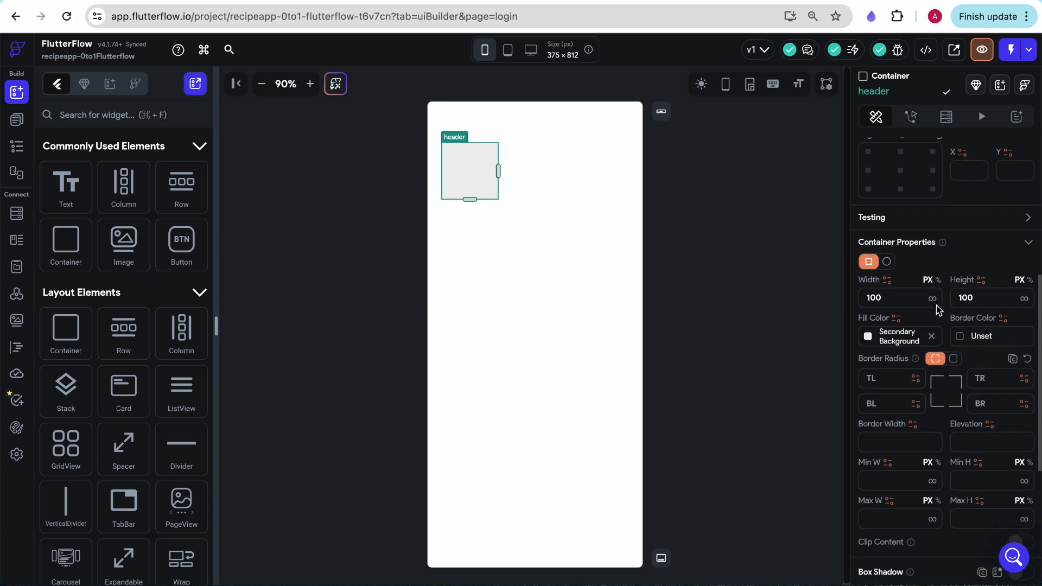
click(931, 298)
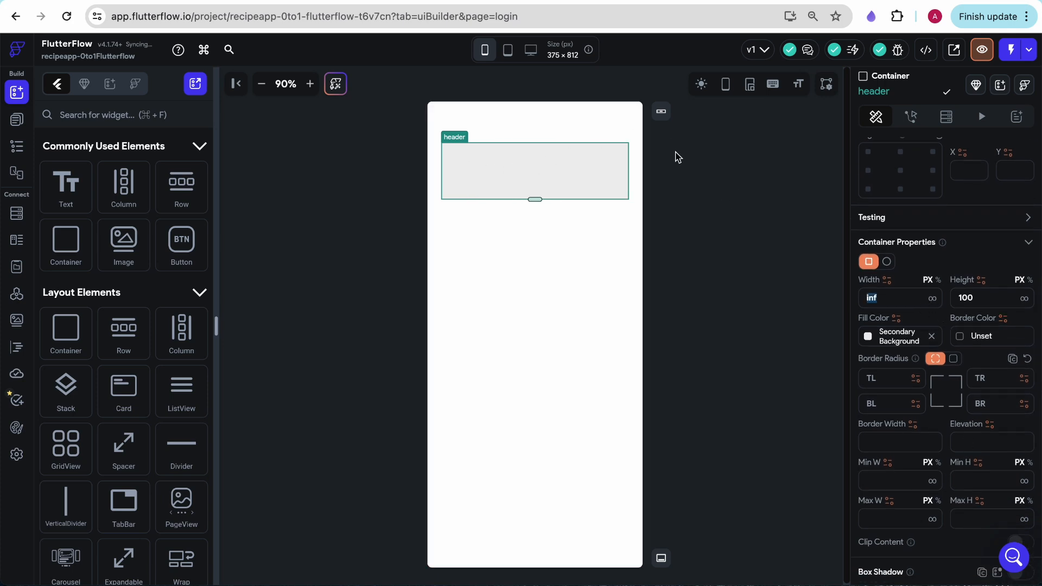
Place a column inside the header container and add two text widgets to it
drag(124, 185, 486, 165)
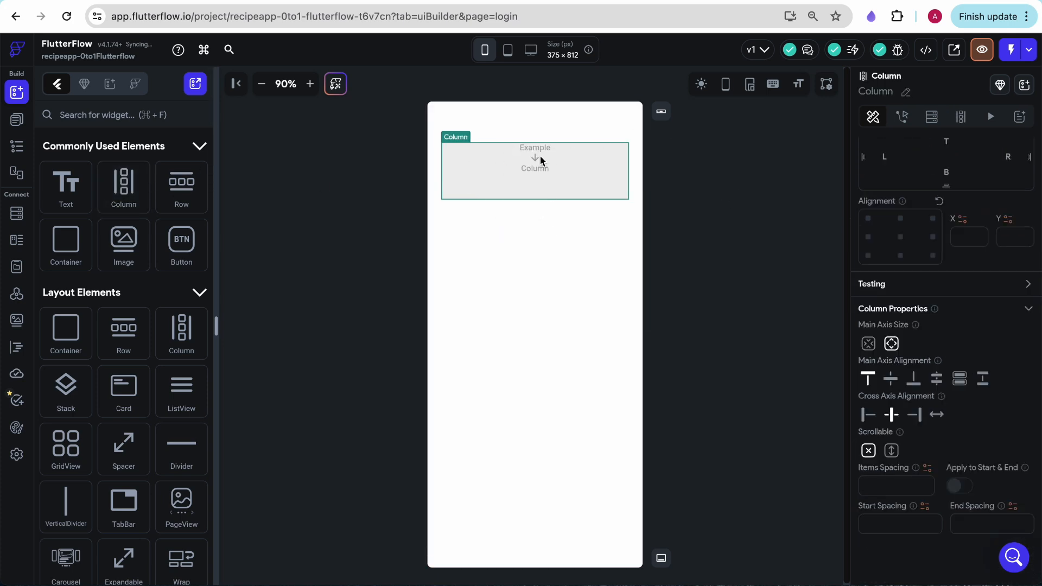
click(304, 0)
click(184, 0)
drag(66, 184, 564, 179)
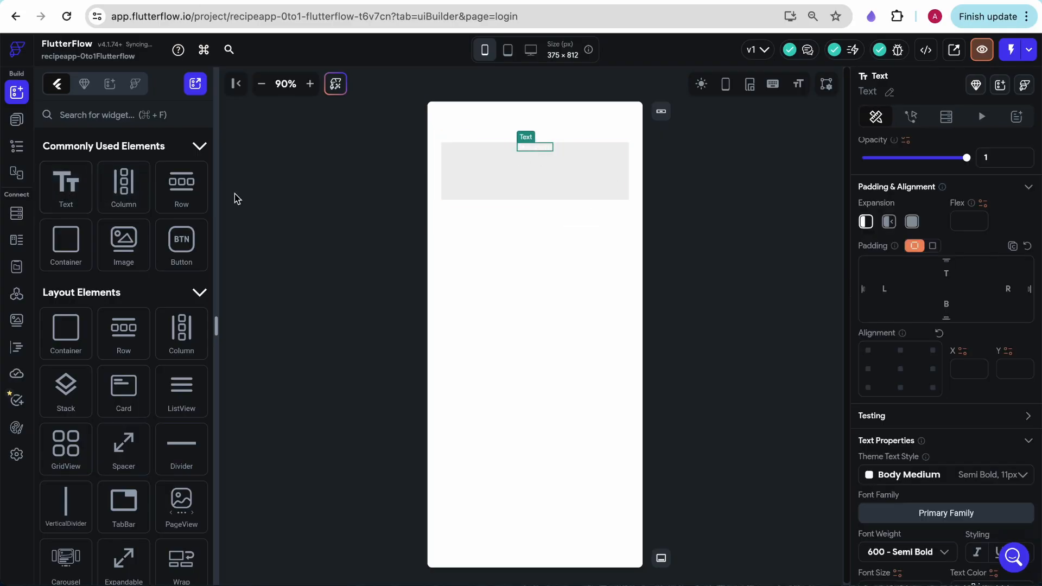
drag(70, 199, 552, 185)
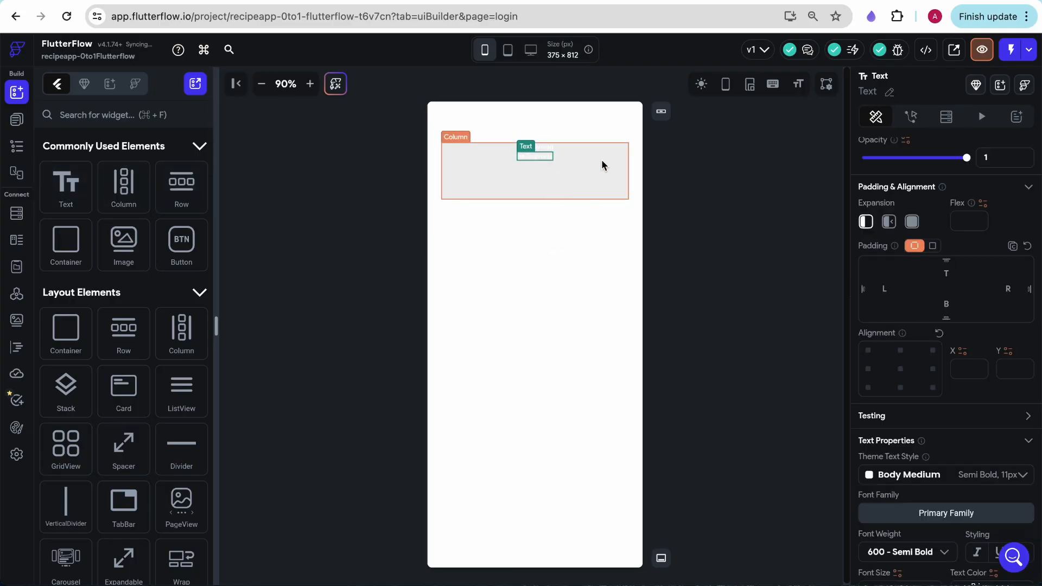
Set the cross axis alignment of the header's column to start so both texts align left
click(661, 188)
click(580, 166)
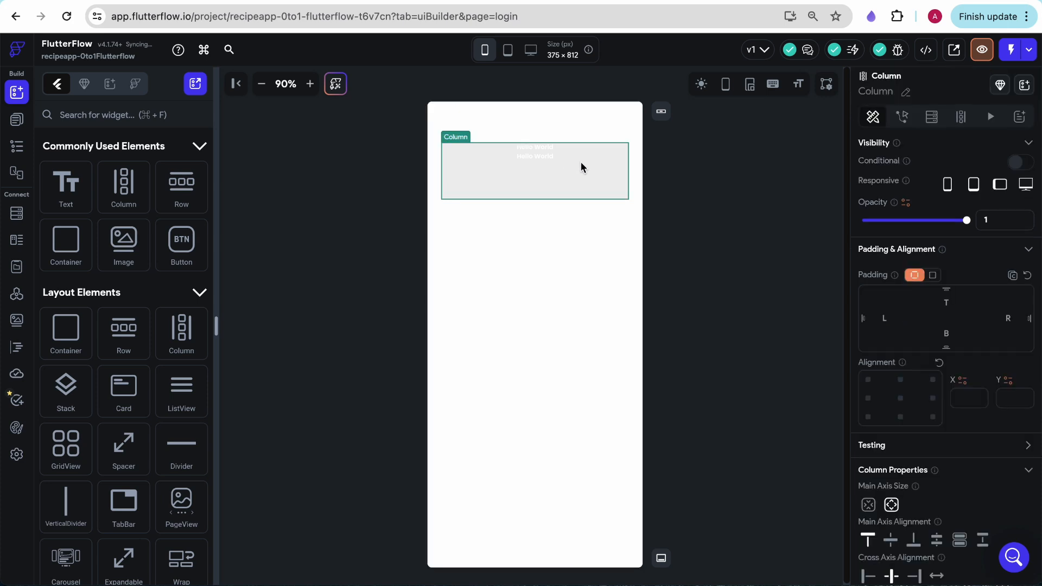
scroll(914, 476, down, 3)
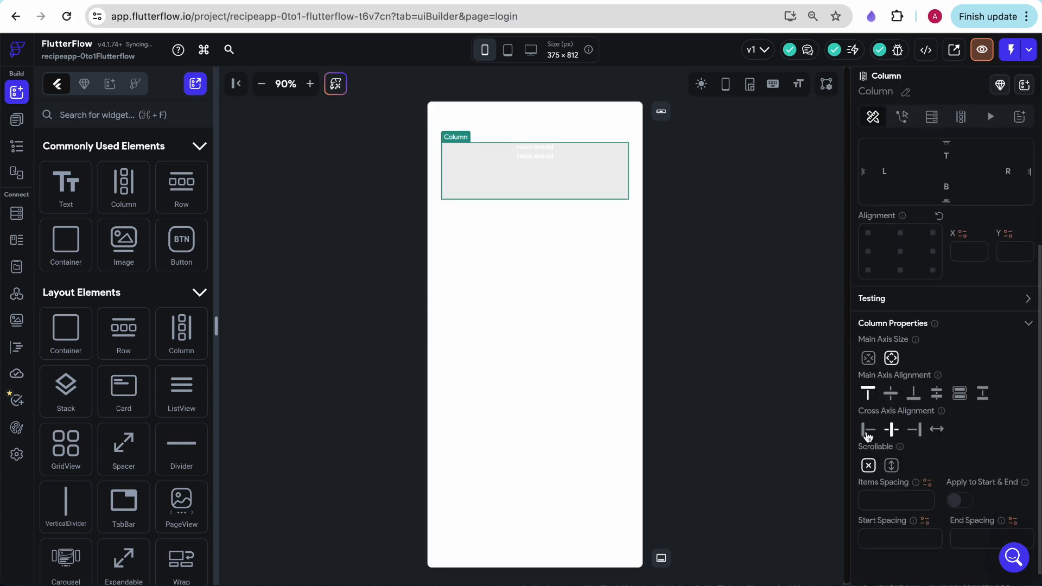
click(867, 432)
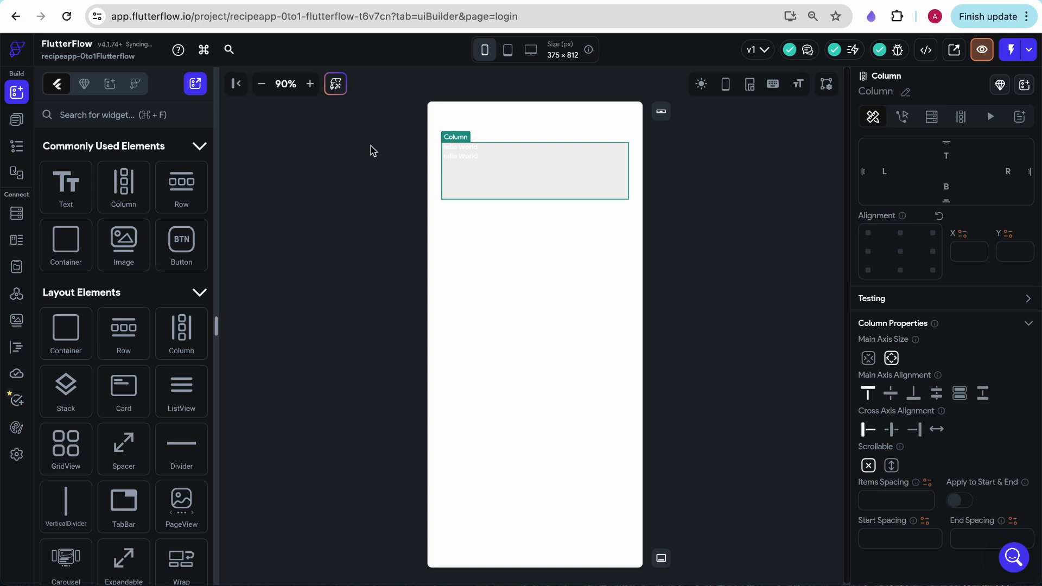
Change the header's first text to "Hello," and apply the Display Medium text style
click(459, 147)
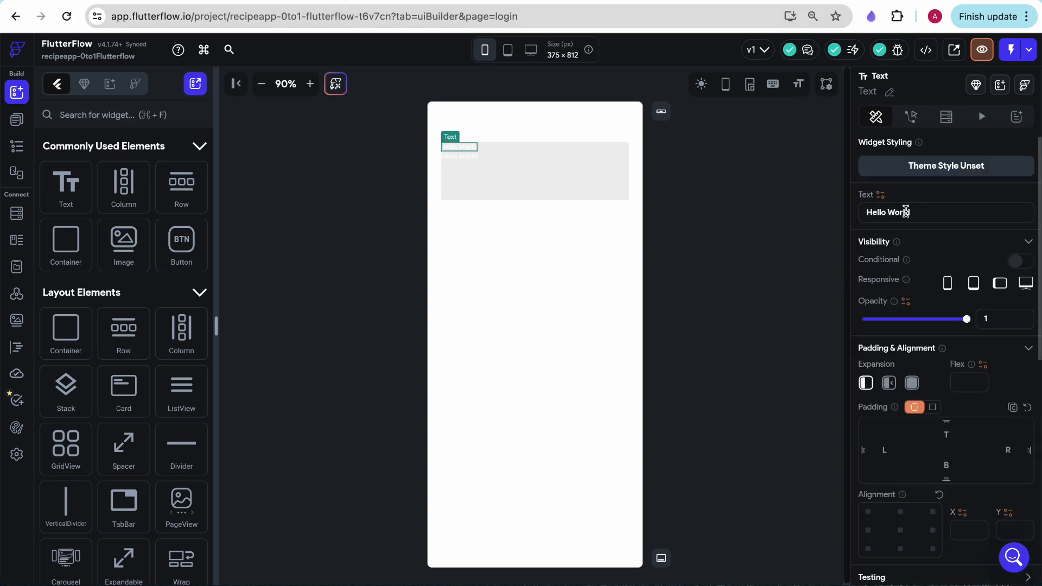
click(905, 211)
key(BackSpace)
key(BackSpace)
key(BackSpace)
key(BackSpace)
key(BackSpace)
key(BackSpace)
scroll(917, 274, down, 6)
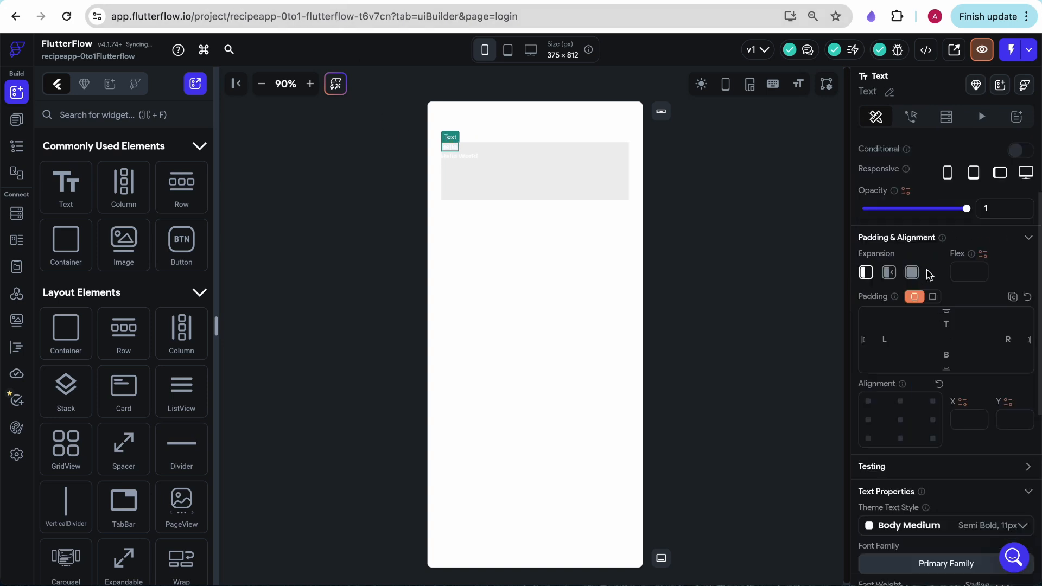
click(971, 325)
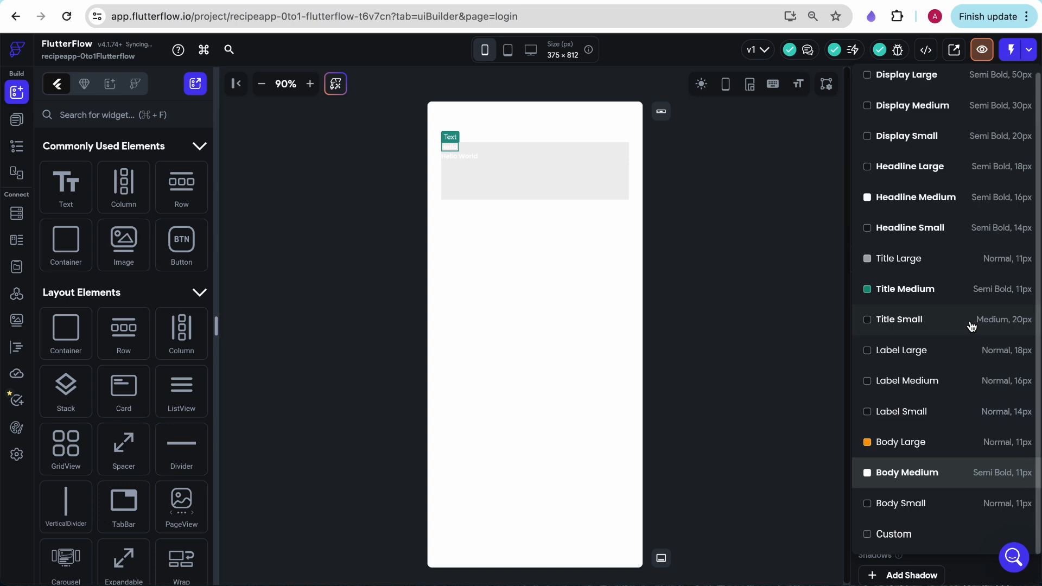
scroll(971, 326, up, 1)
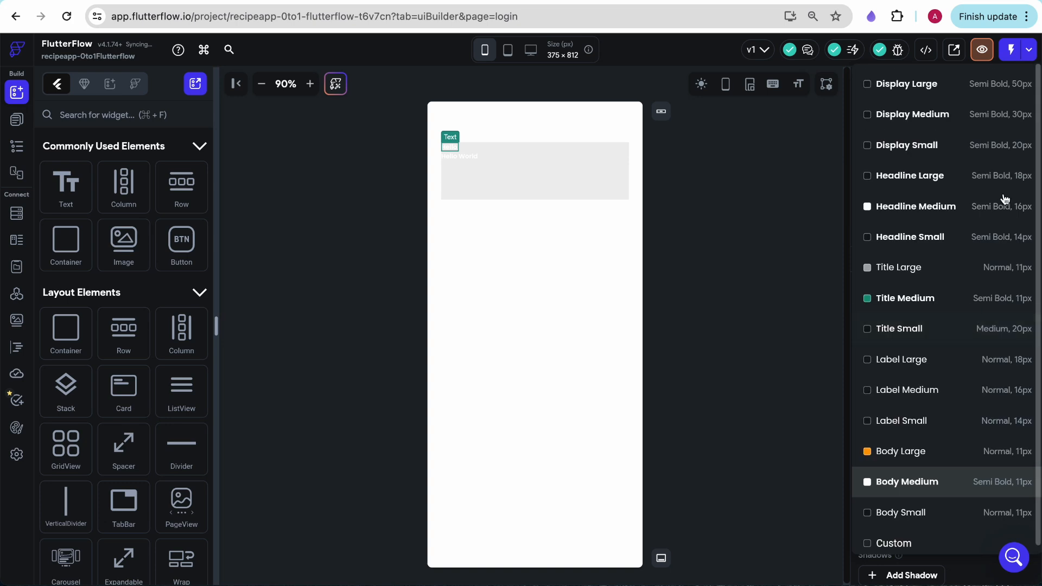
click(1012, 128)
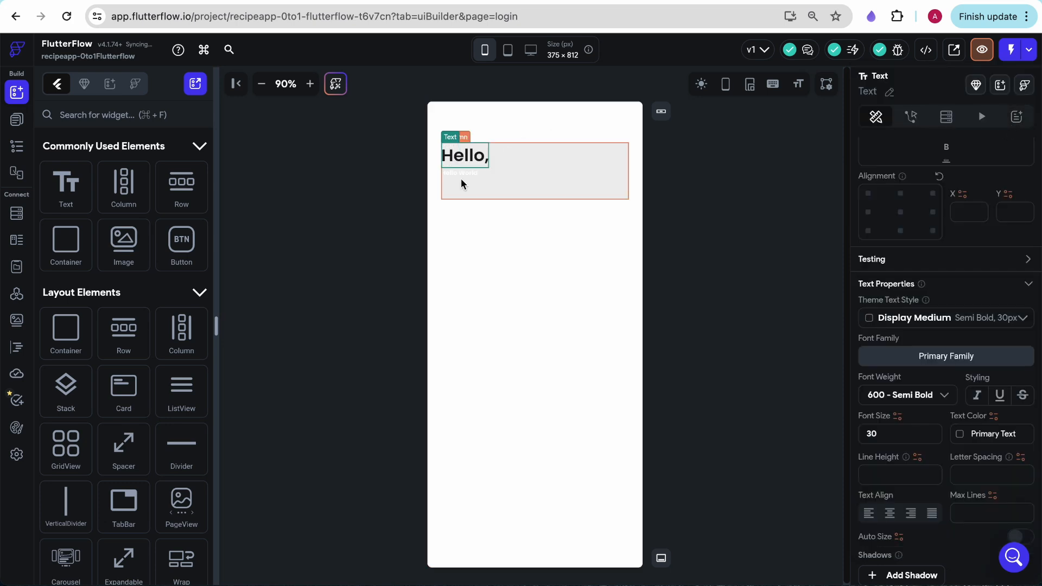
click(311, 133)
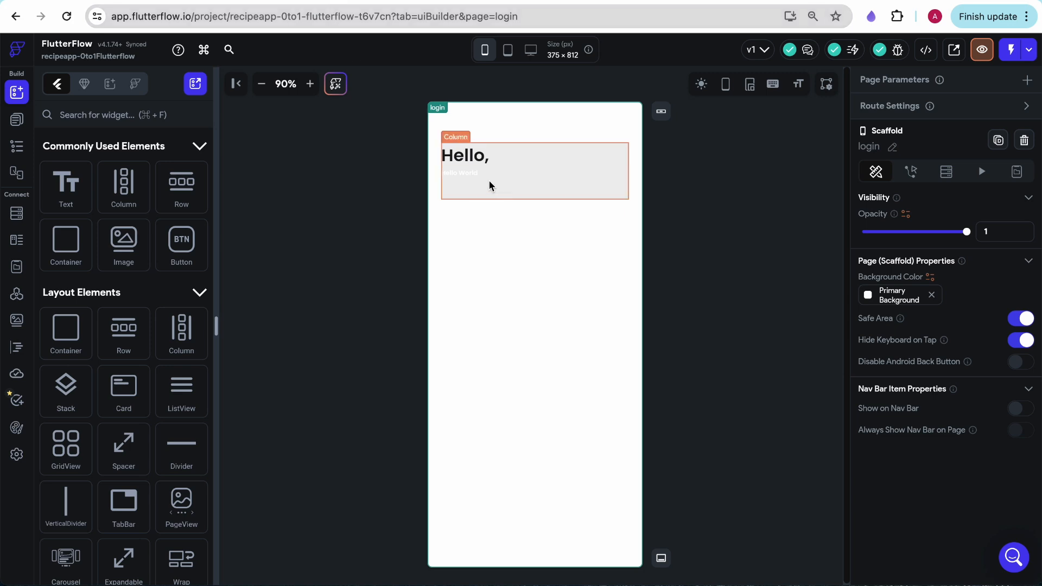
Change the header's second text to "Welcome Back" and apply the Title Small text style
click(468, 174)
triple_click(914, 218)
text(Welco)
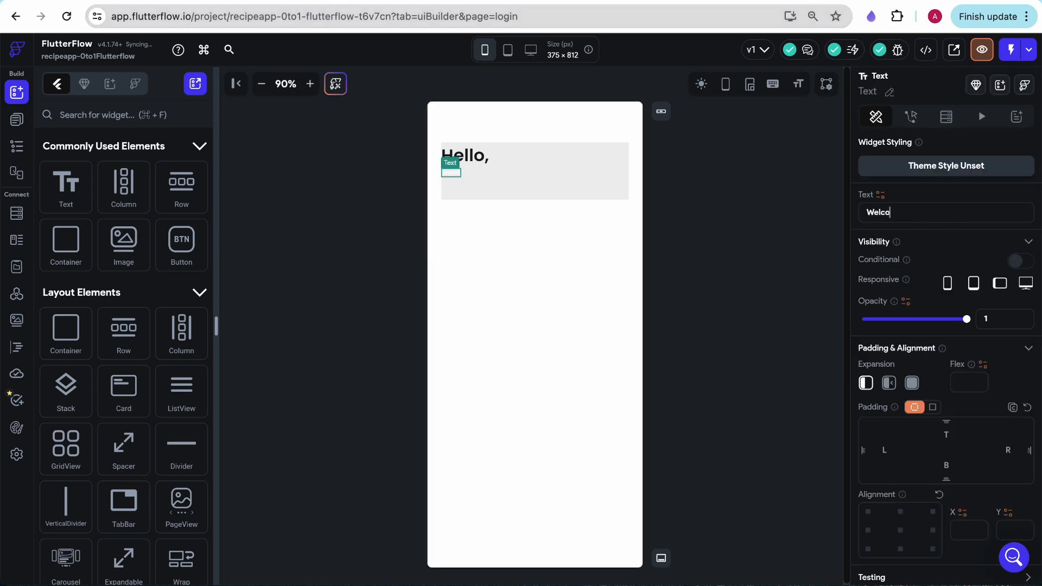
key(Return)
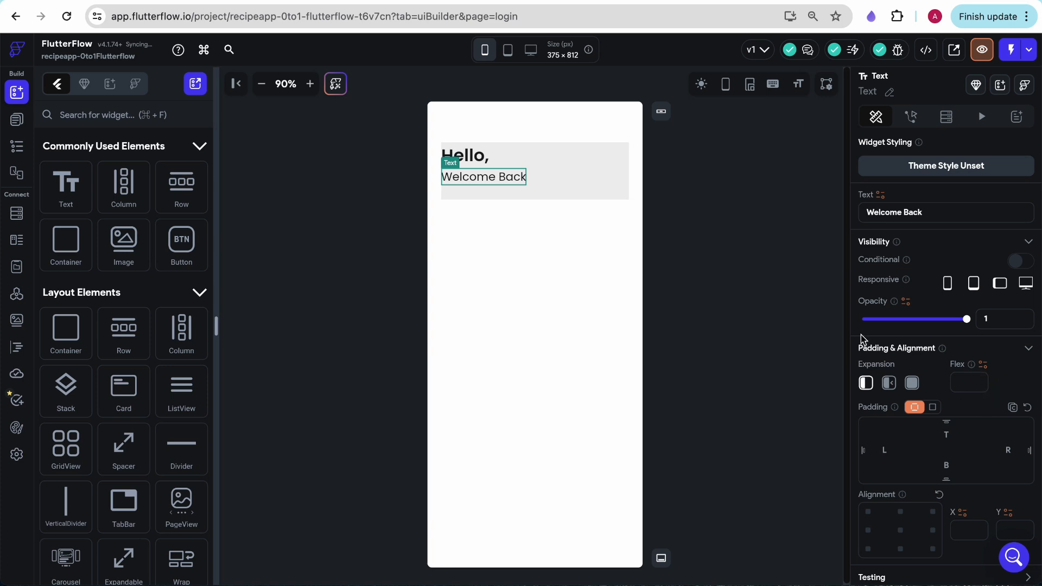
scroll(862, 338, down, 10)
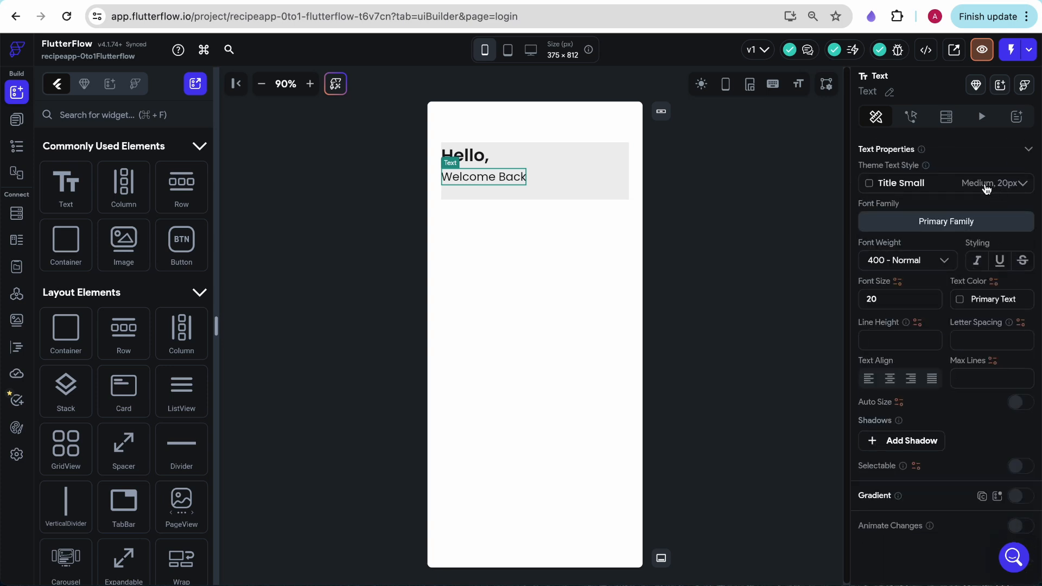
click(828, 208)
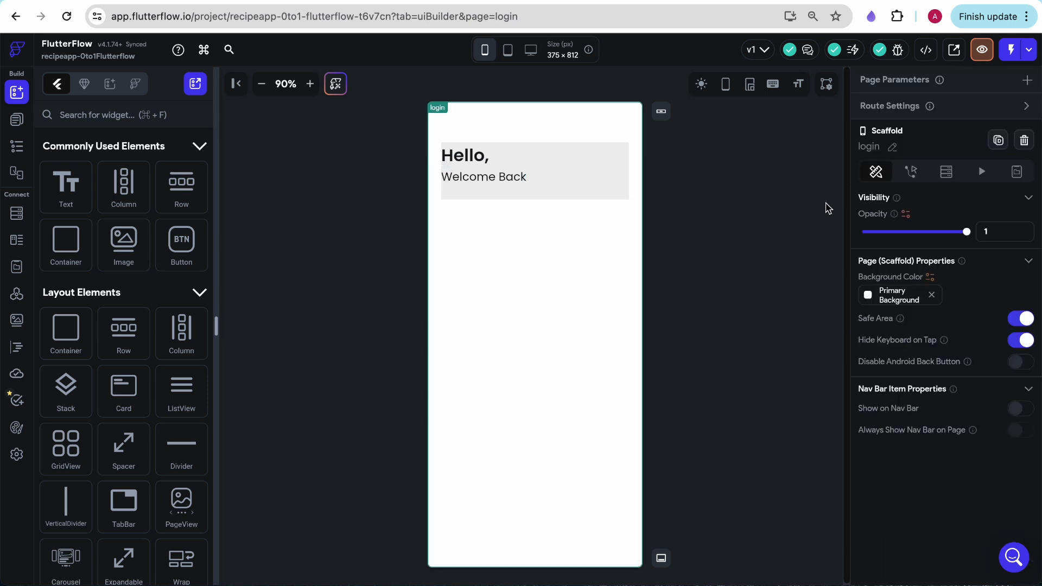
Clear the header container's fixed height and set its fill color to Primary Background
click(16, 146)
click(107, 188)
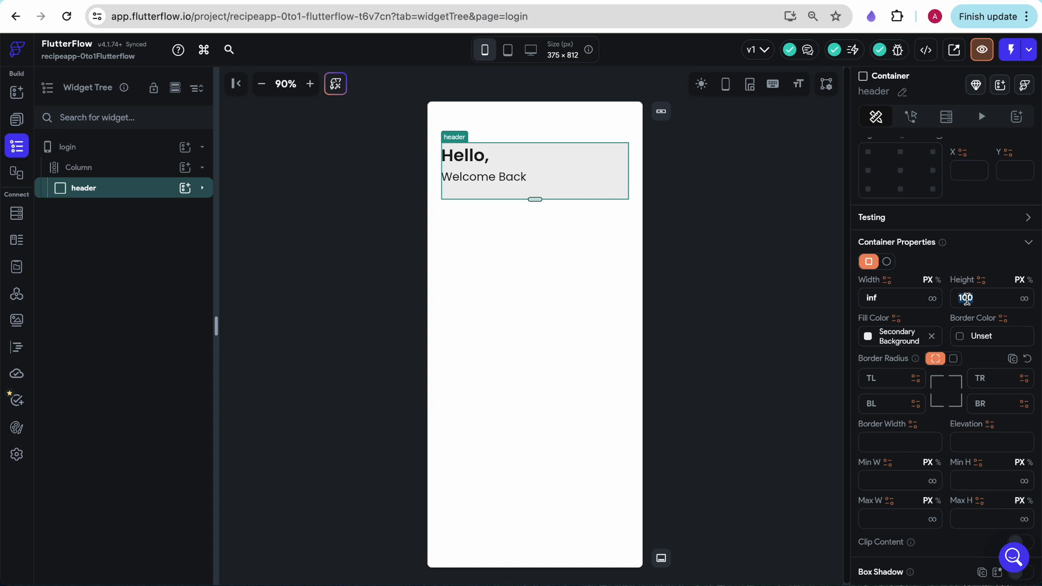
key(BackSpace)
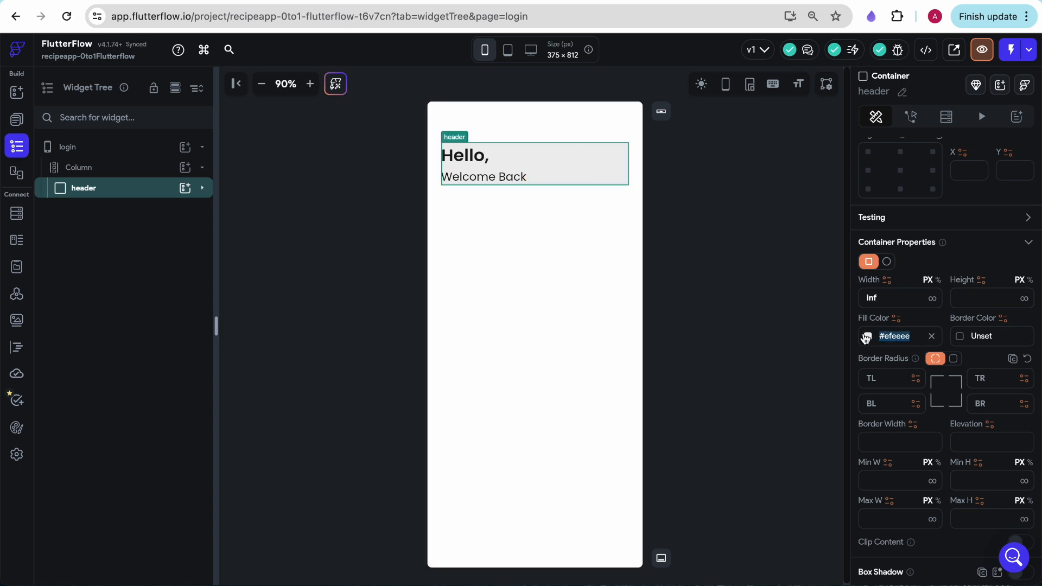
click(867, 336)
click(700, 490)
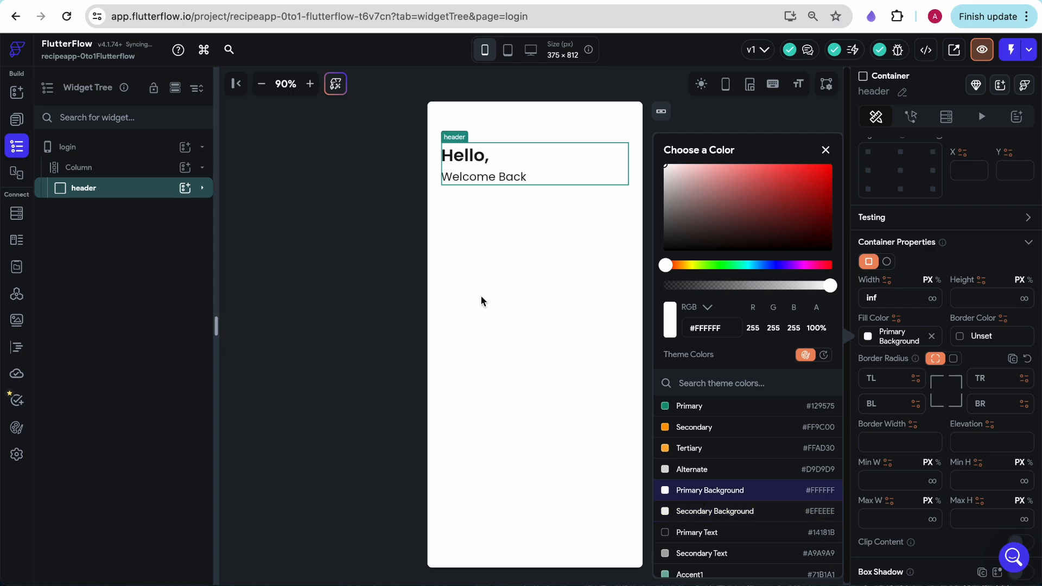
click(396, 272)
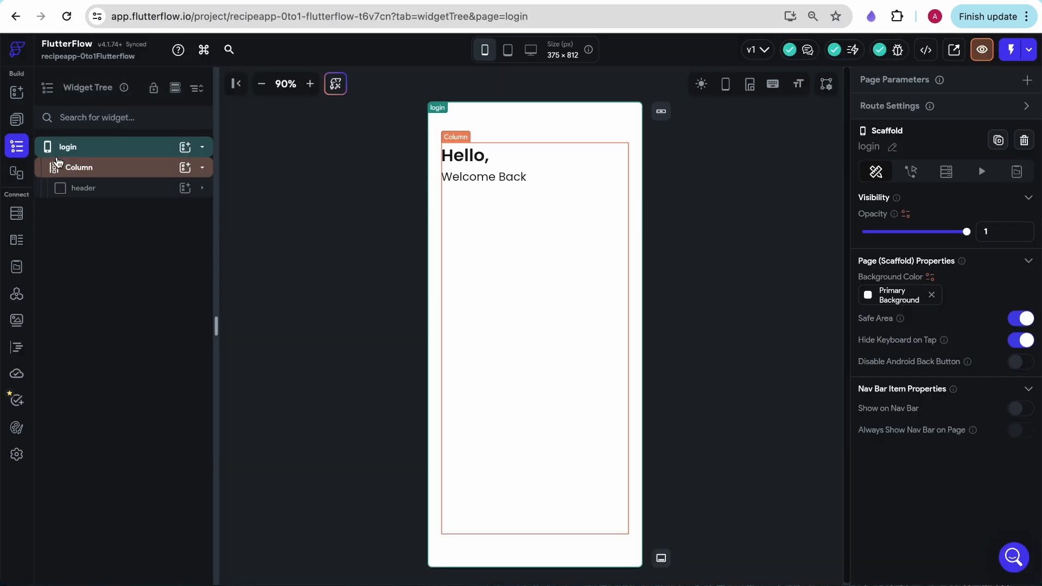
Add a container below the header in the page's main column and set its width to infinity
click(16, 118)
click(18, 95)
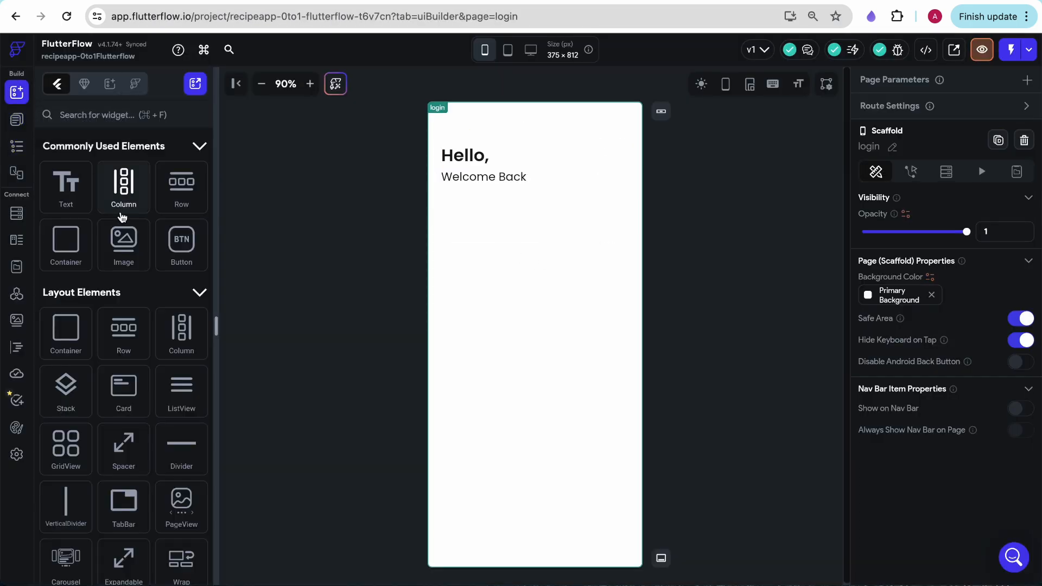
drag(65, 244, 556, 298)
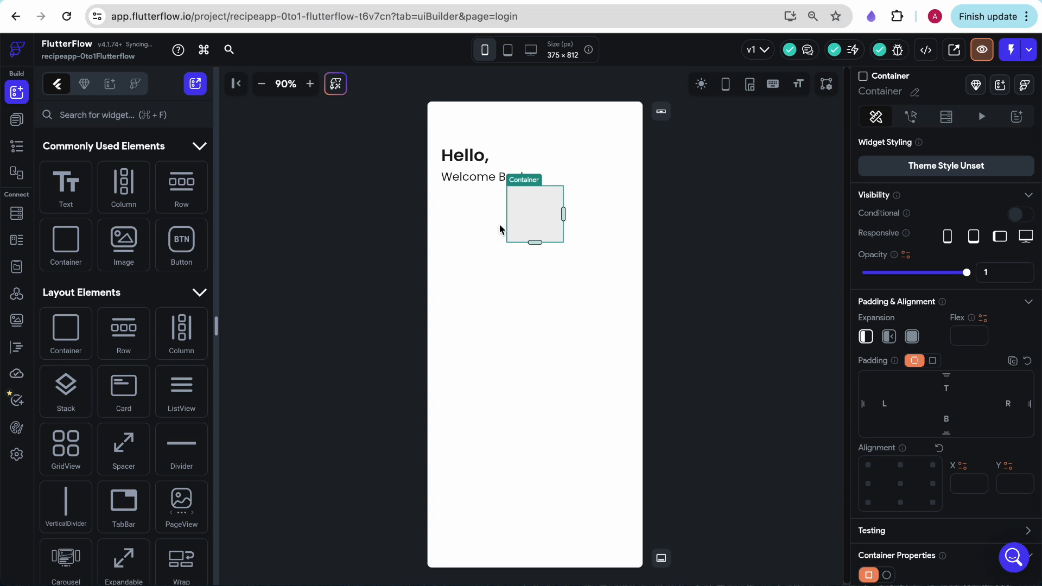
scroll(981, 386, down, 8)
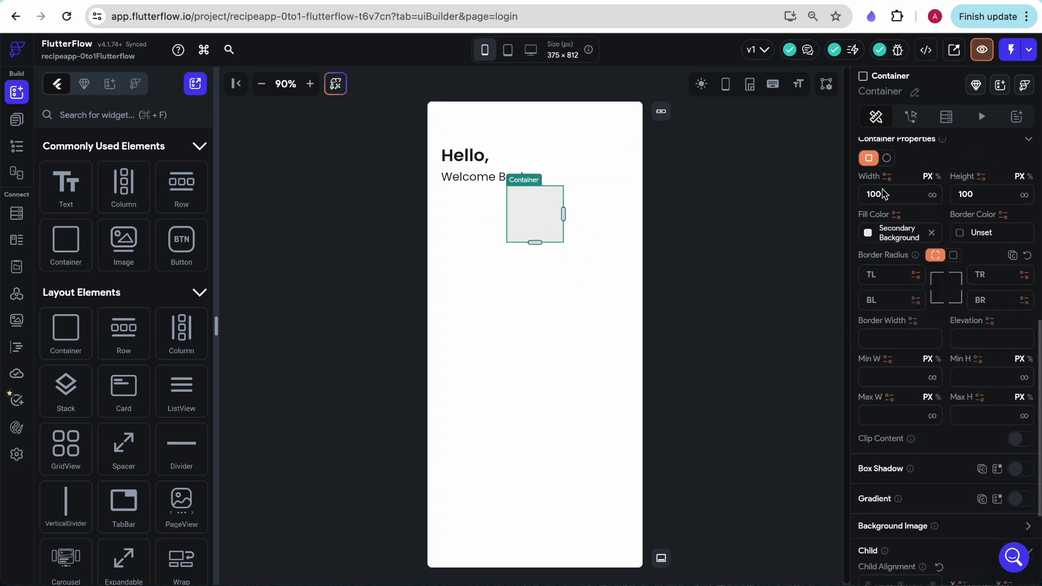
click(932, 194)
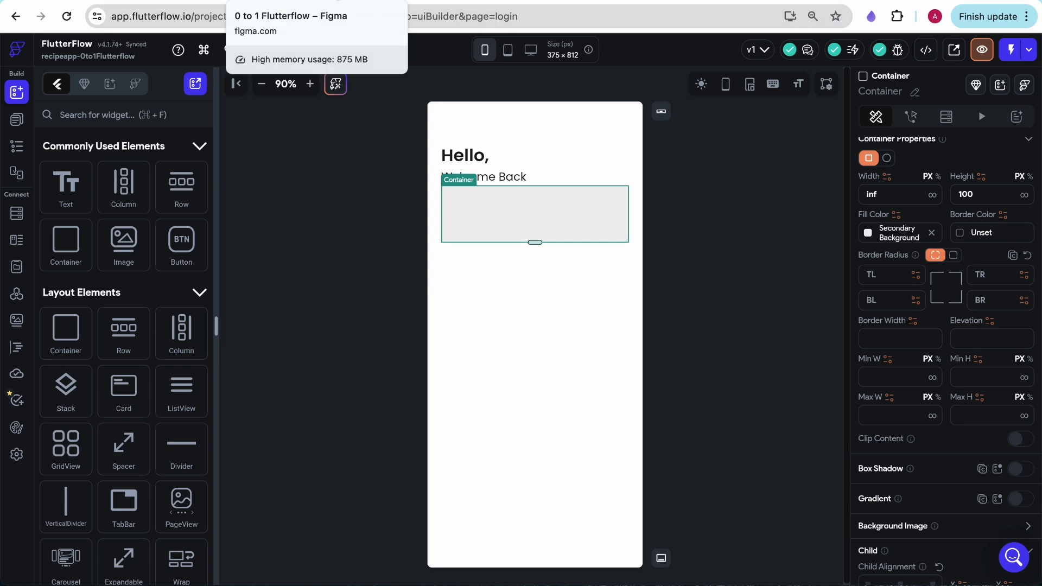
Place a column inside the container below the header and rename that container form
drag(123, 188, 547, 216)
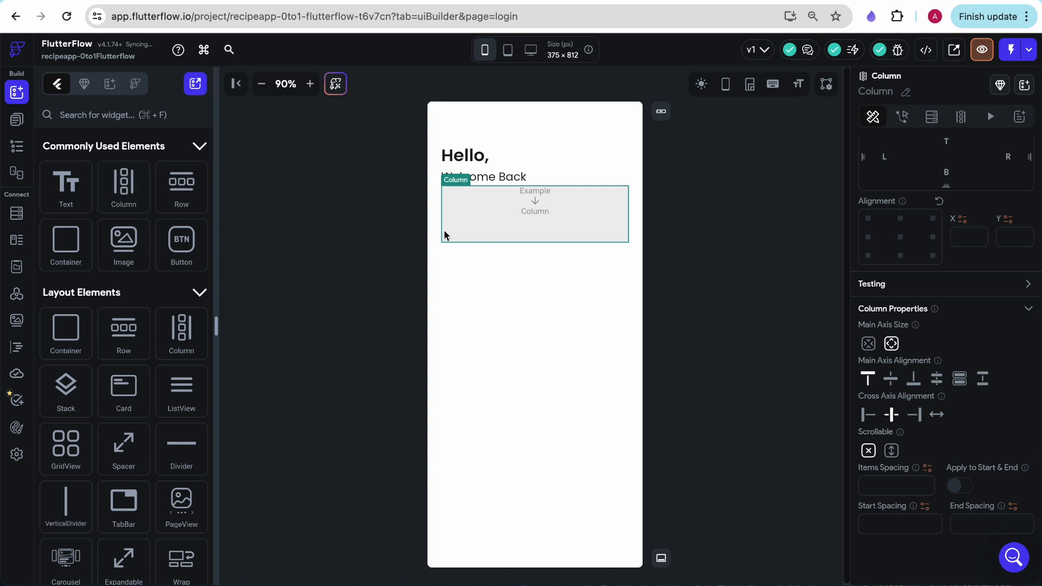
click(13, 129)
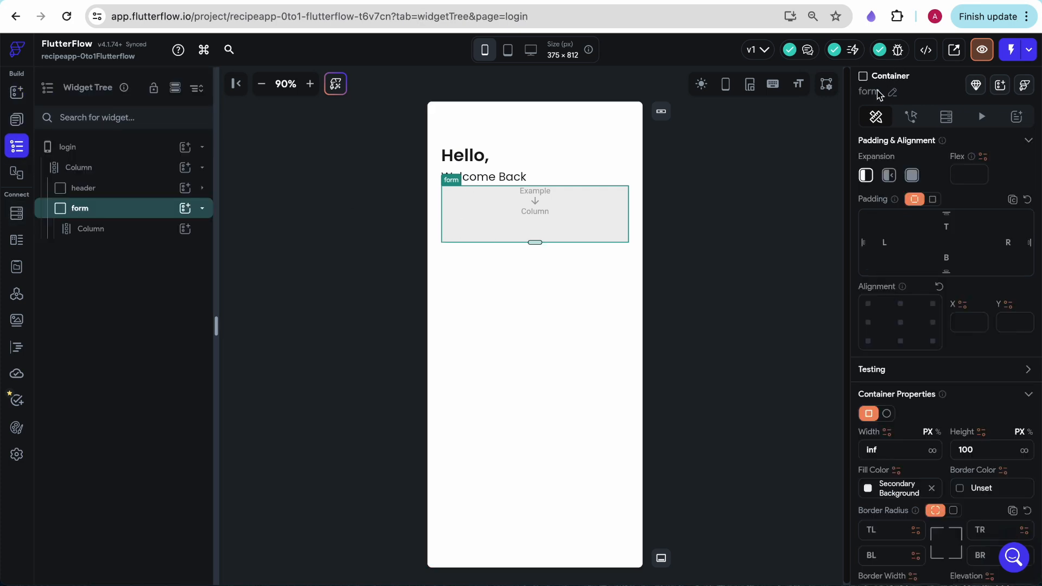
click(535, 209)
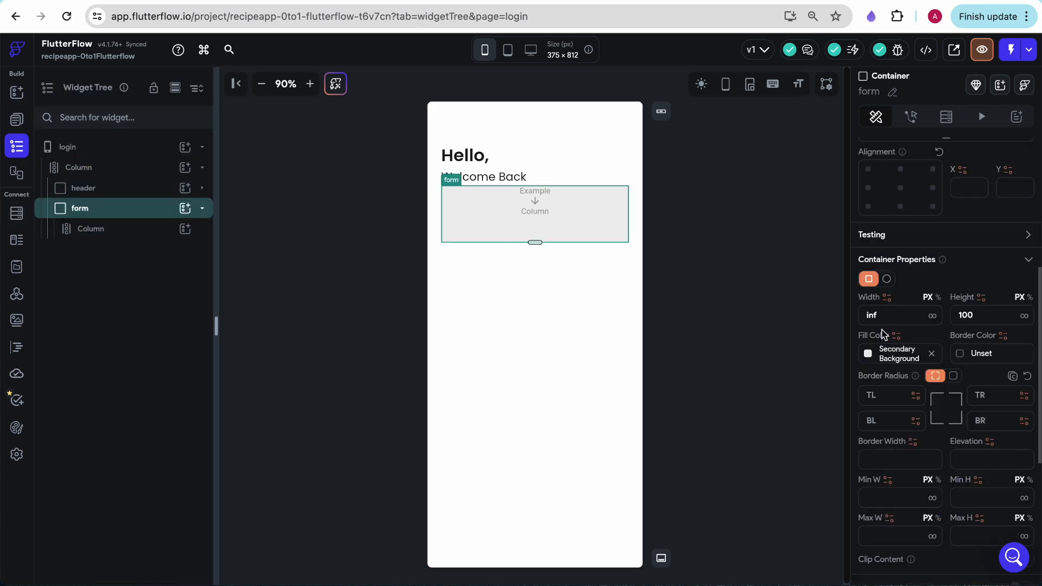
Set the form container's fill color to Primary Background
click(877, 354)
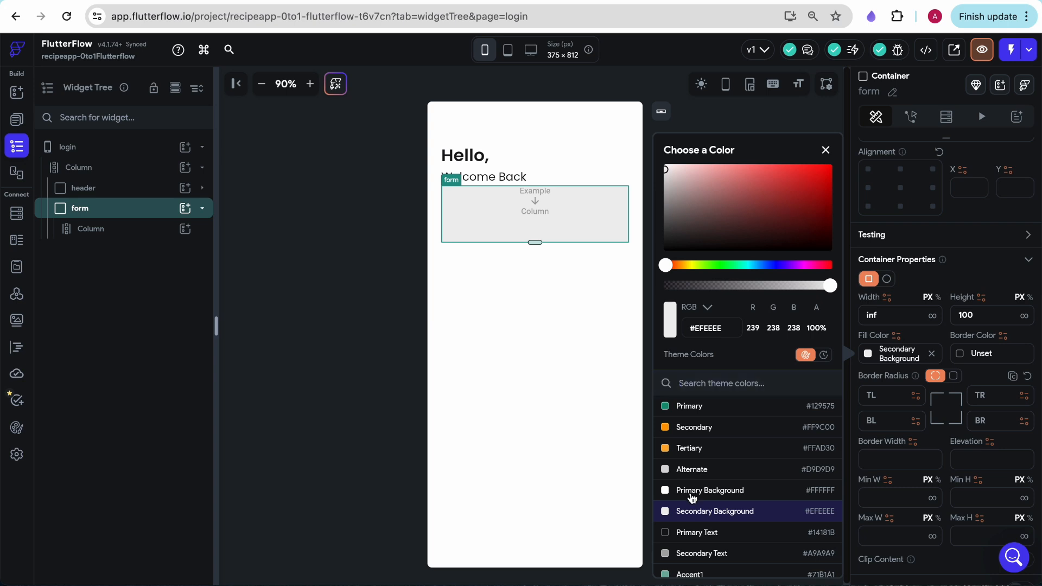
click(692, 490)
click(312, 323)
Add a container inside the form's column and rename it email
click(16, 92)
drag(66, 241, 550, 224)
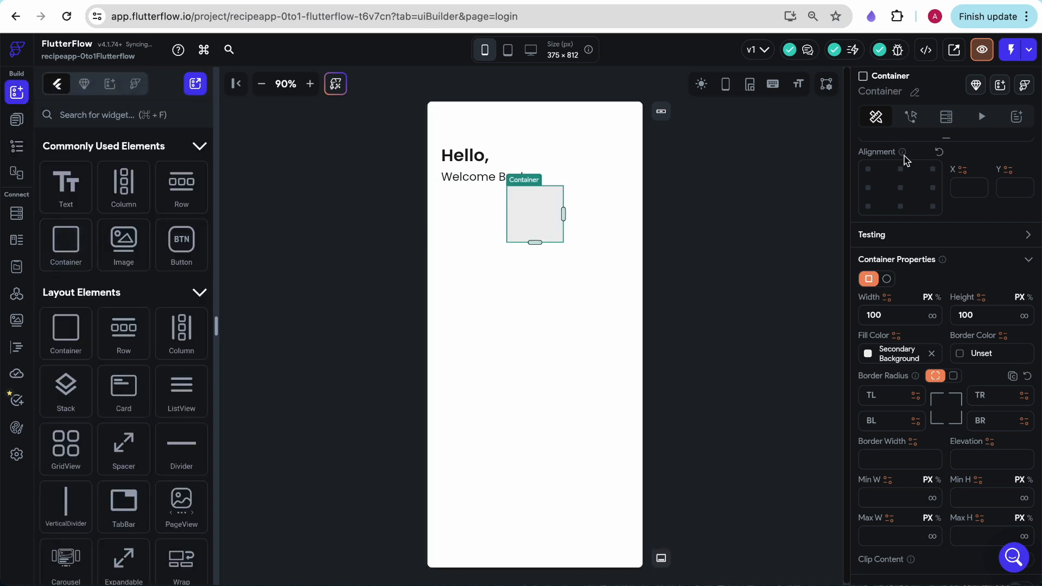
scroll(904, 164, up, 5)
click(915, 92)
text(email)
Set the email container's width to infinity and place a column inside it
scroll(929, 408, down, 3)
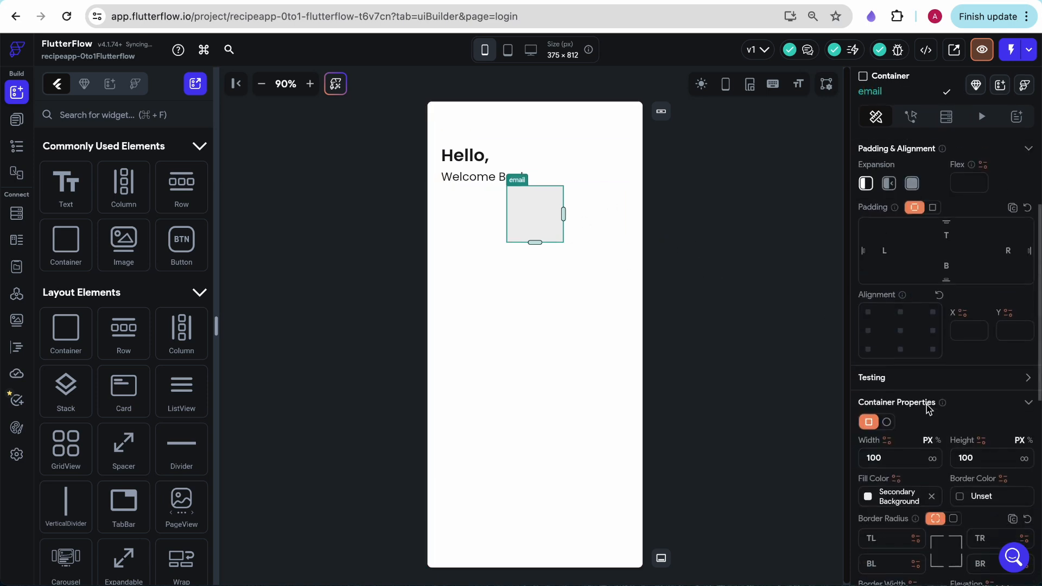
scroll(929, 408, down, 1)
click(932, 421)
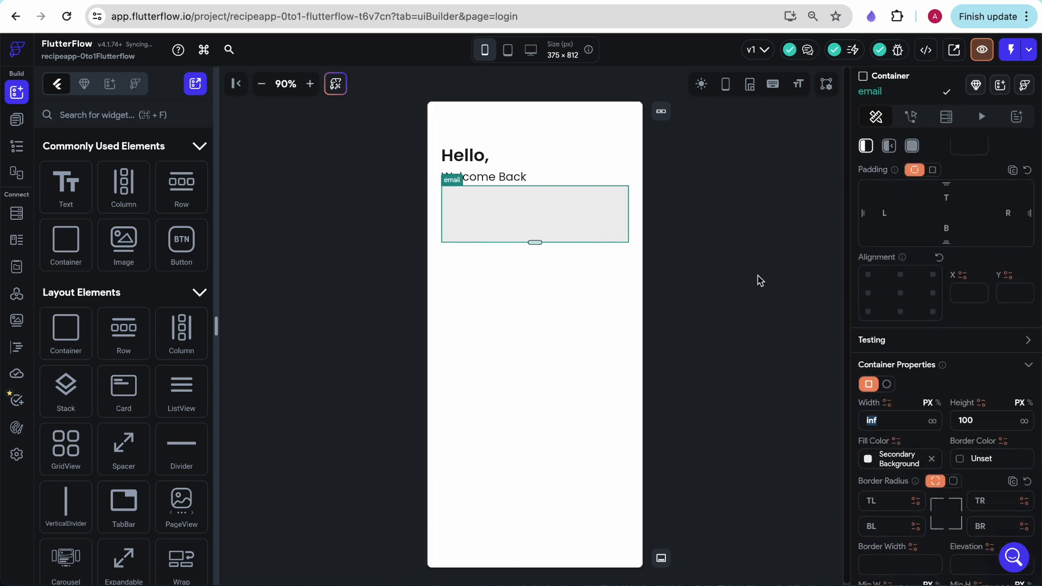
drag(140, 203, 526, 202)
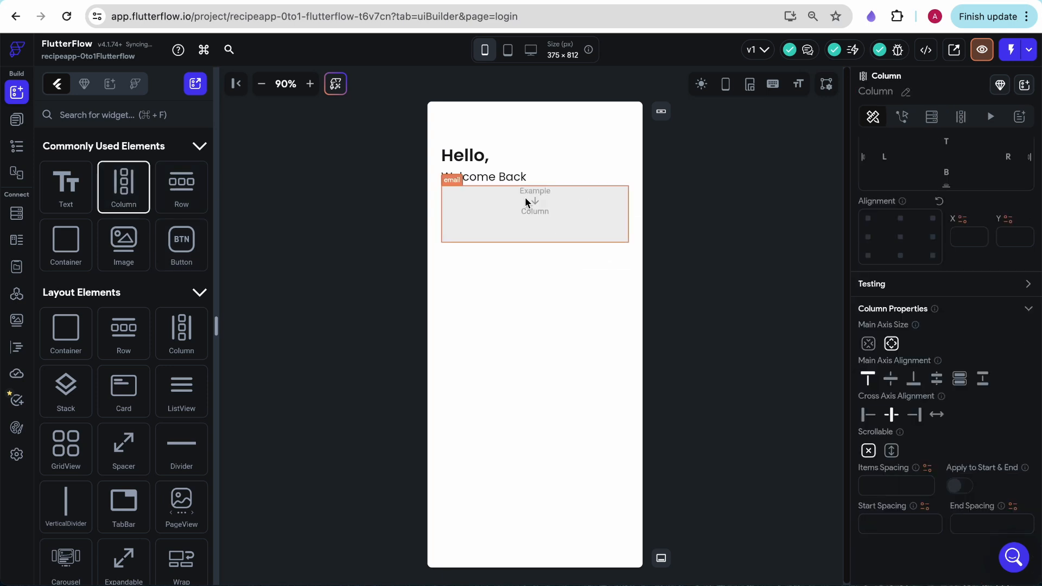
Check the nesting of the form's widgets and add a text widget to the email container's column
click(516, 281)
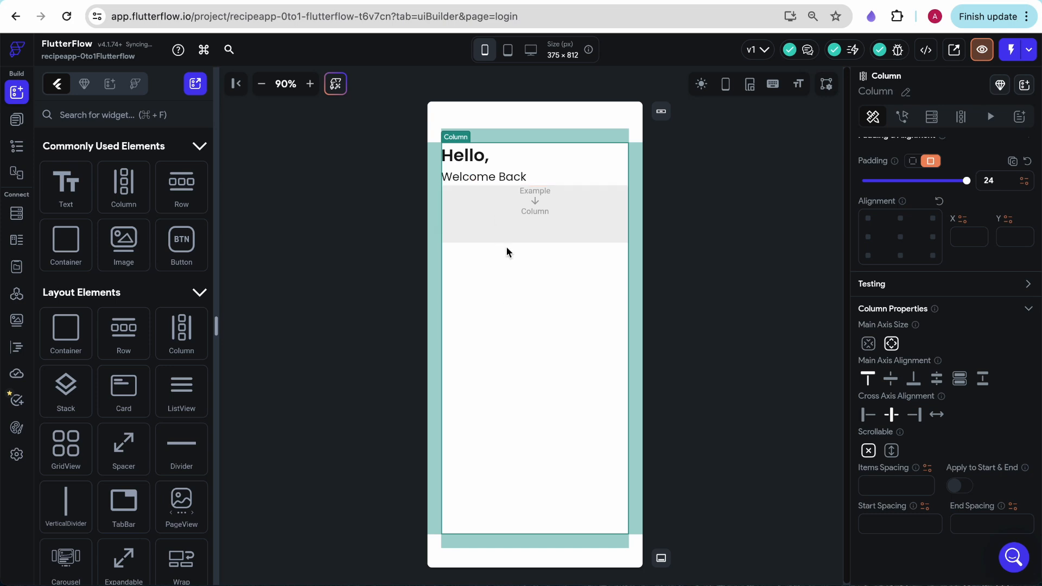
click(16, 146)
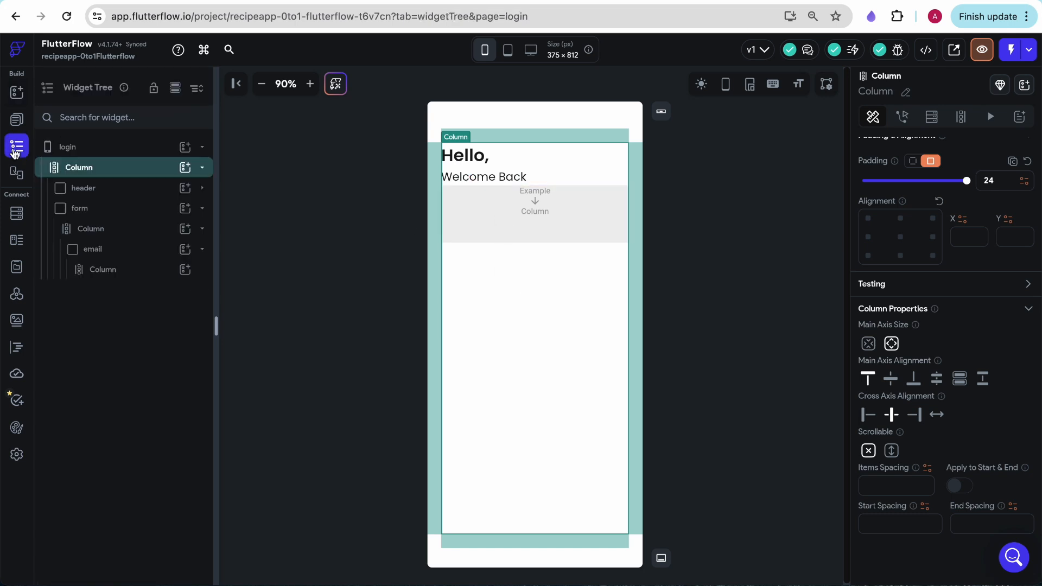
click(103, 214)
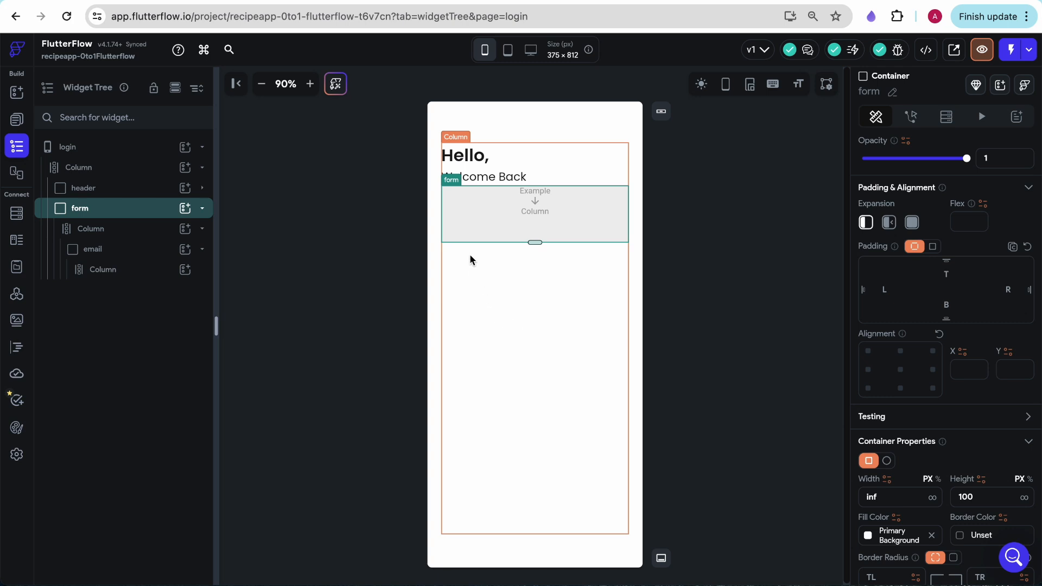
click(537, 197)
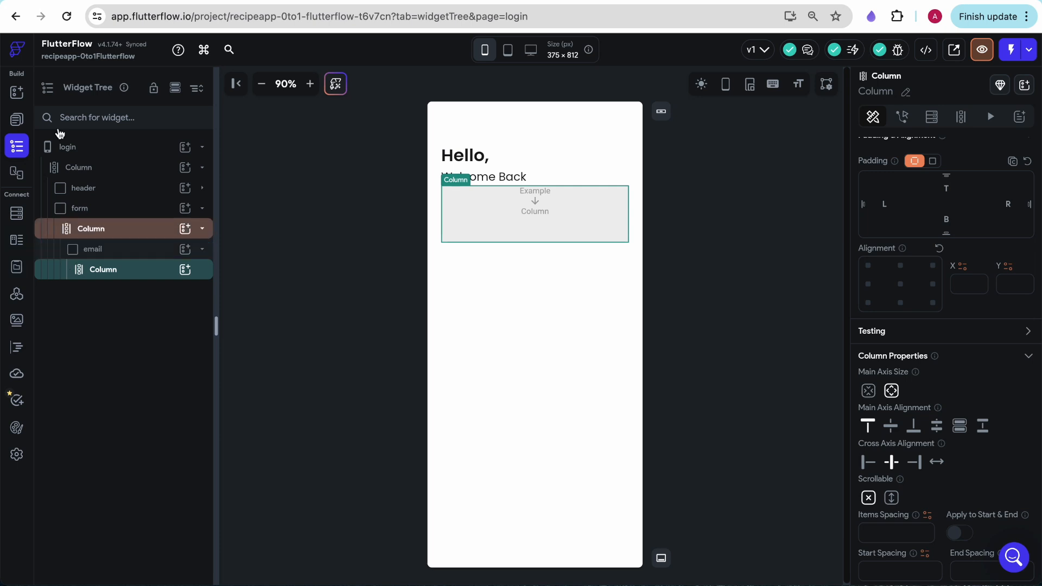
click(16, 94)
drag(65, 185, 447, 217)
Add a TextField form element below the text widget in the email container's column
scroll(156, 377, down, 5)
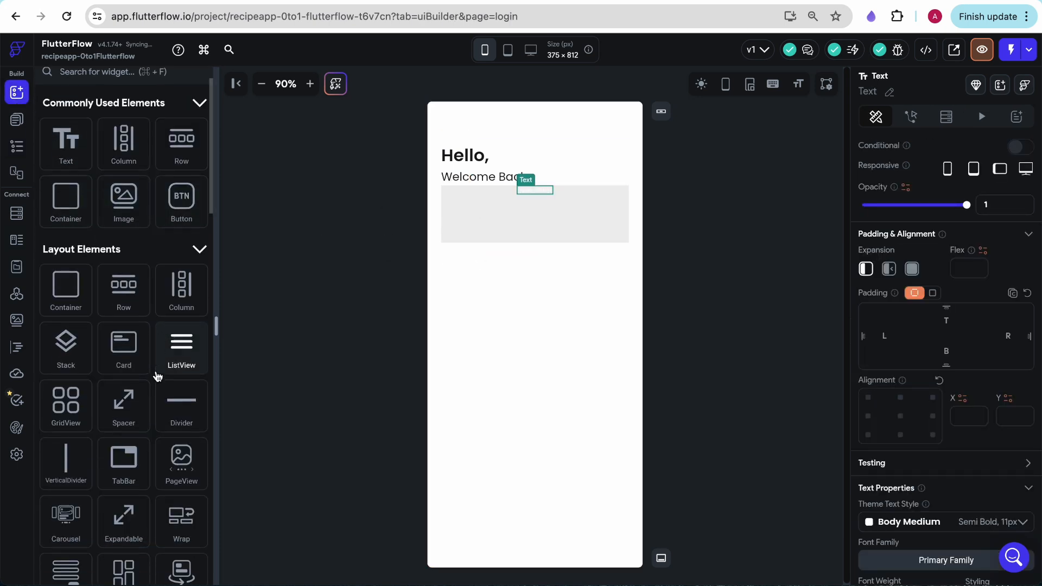
scroll(157, 377, down, 12)
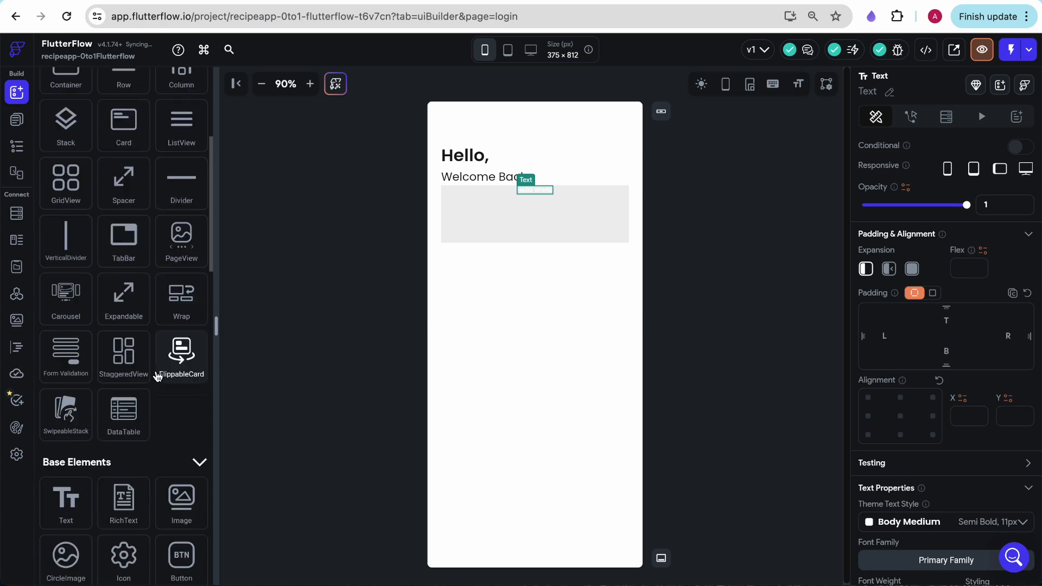
scroll(158, 376, down, 20)
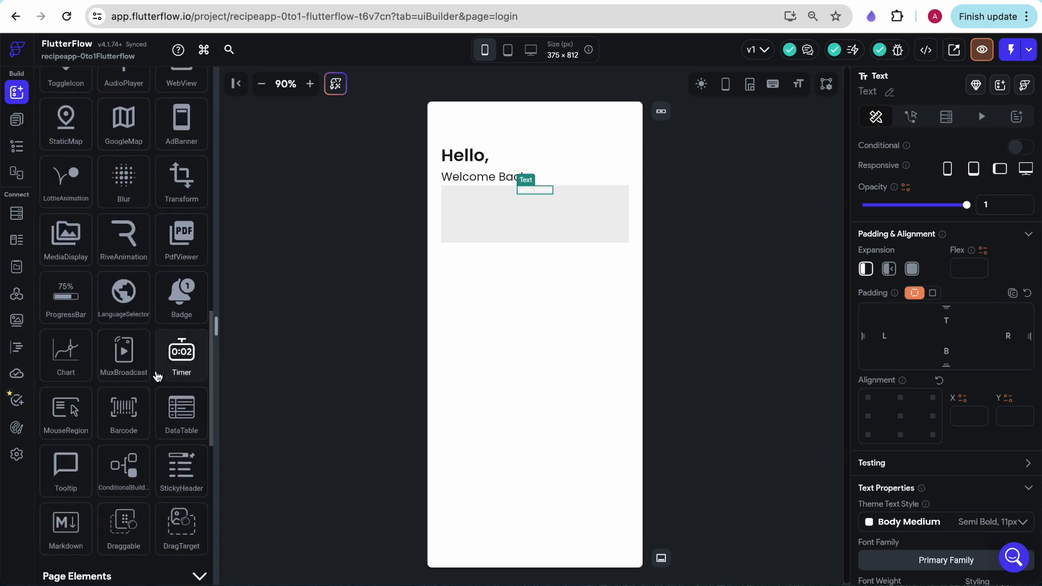
scroll(157, 377, down, 4)
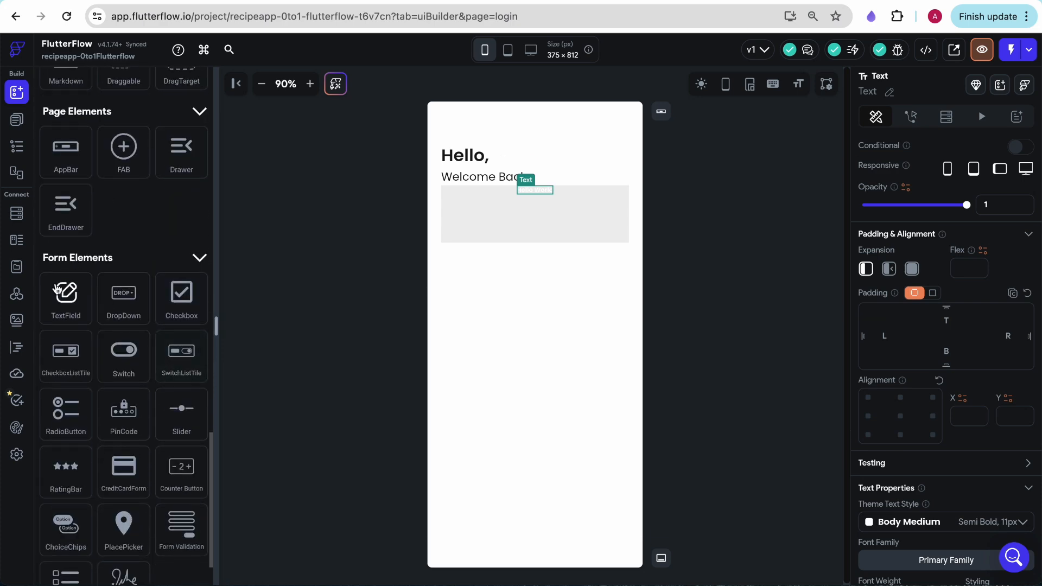
drag(65, 298, 562, 219)
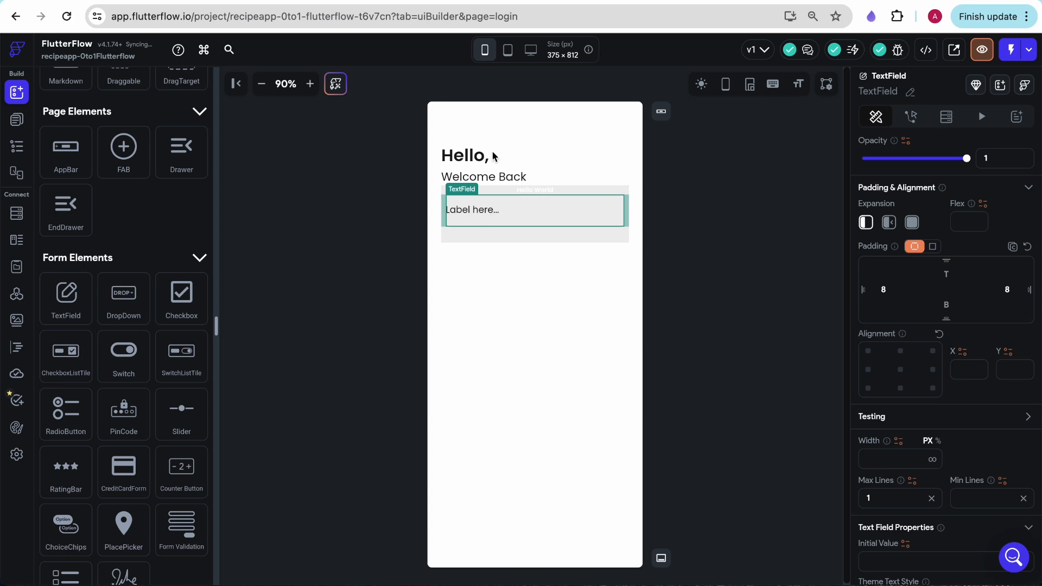
Set the cross axis alignment of the email container's column to start
click(545, 190)
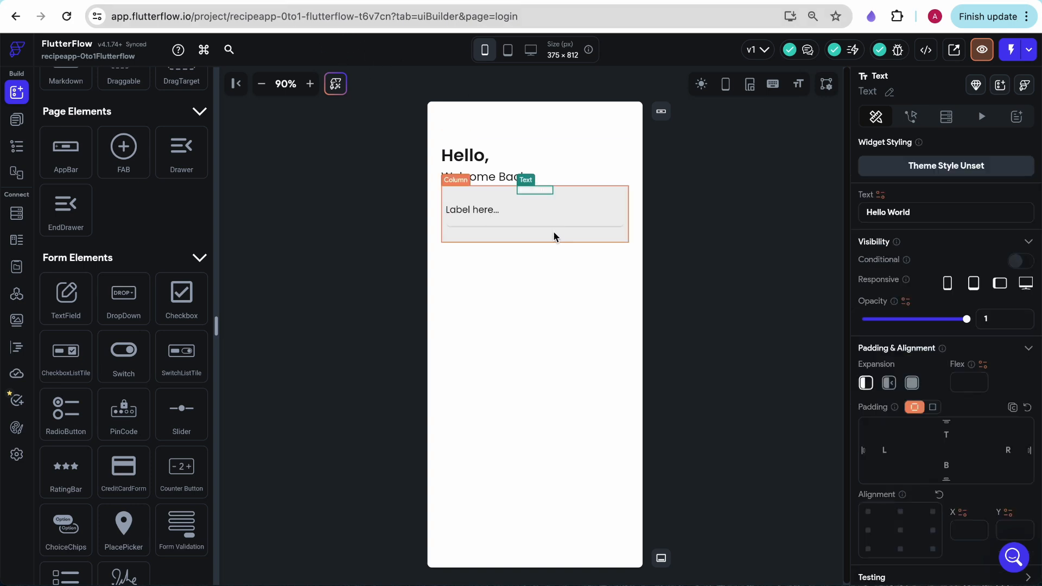
click(552, 231)
scroll(861, 384, down, 5)
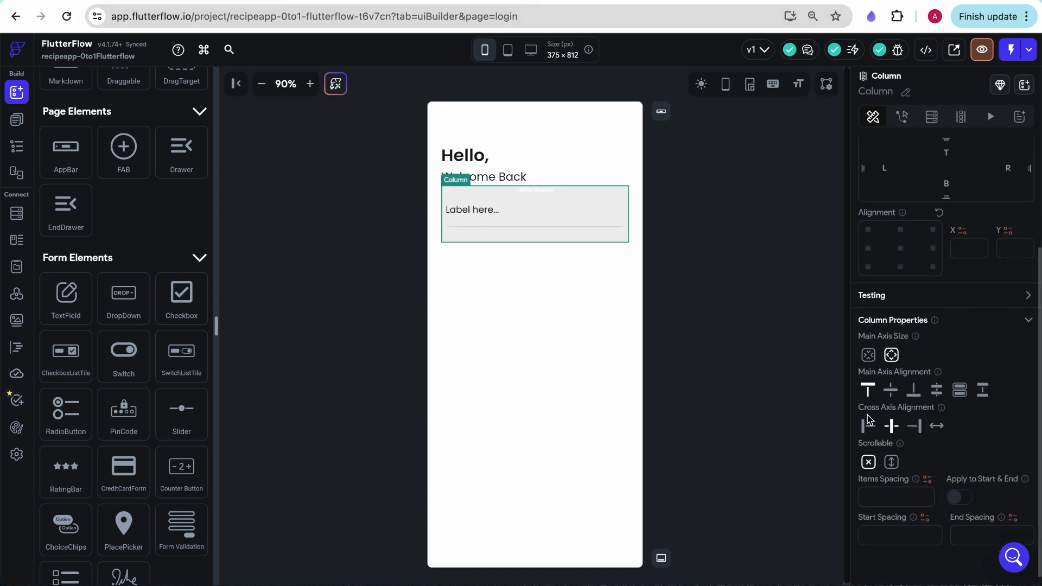
Apply the Label Small theme style to the text widget above the TextField and change its text to Email
click(466, 190)
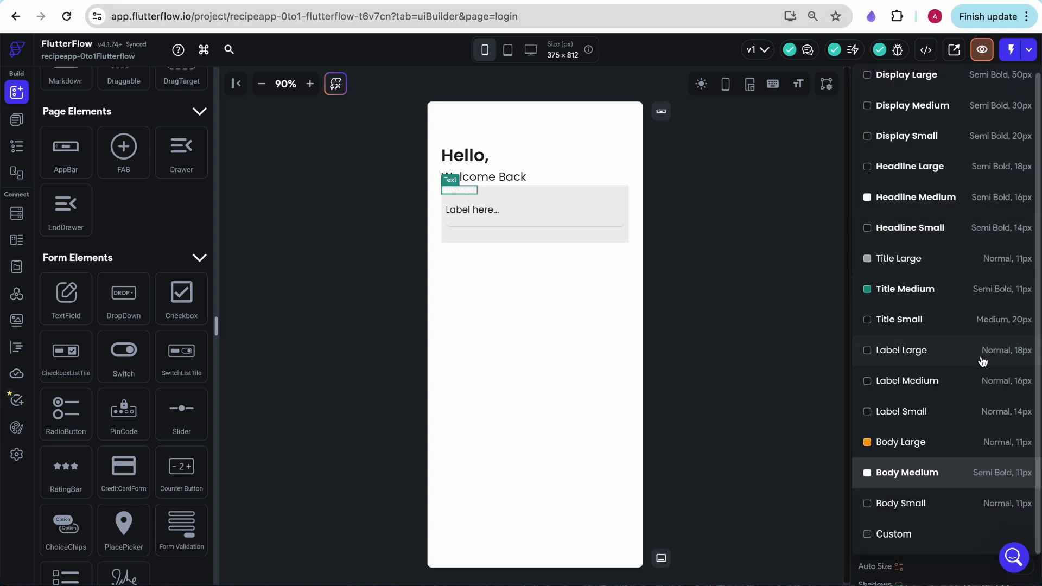
click(996, 412)
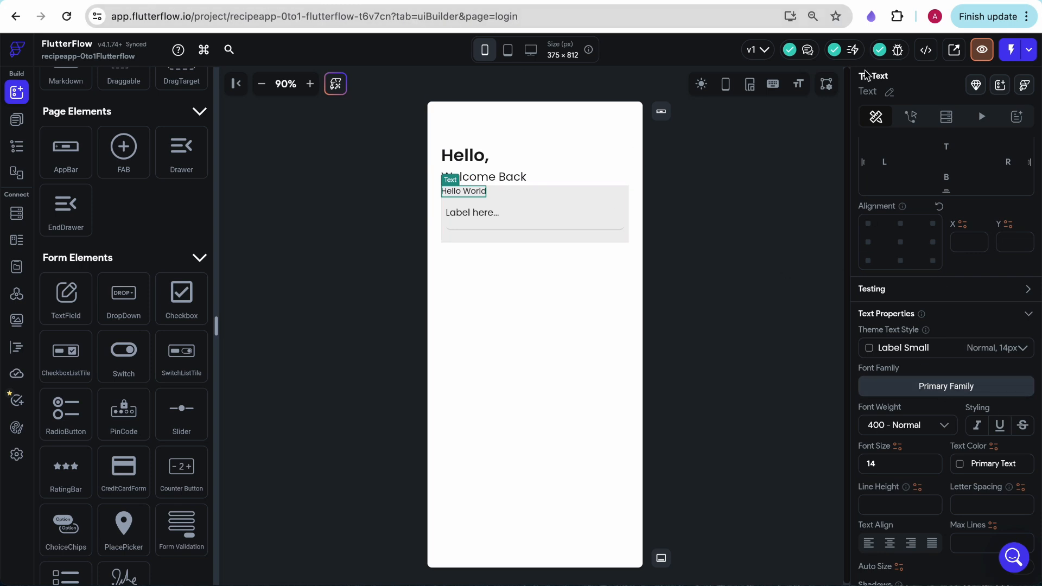
scroll(907, 339, up, 5)
triple_click(901, 212)
key(BackSpace)
text(Email)
click(678, 249)
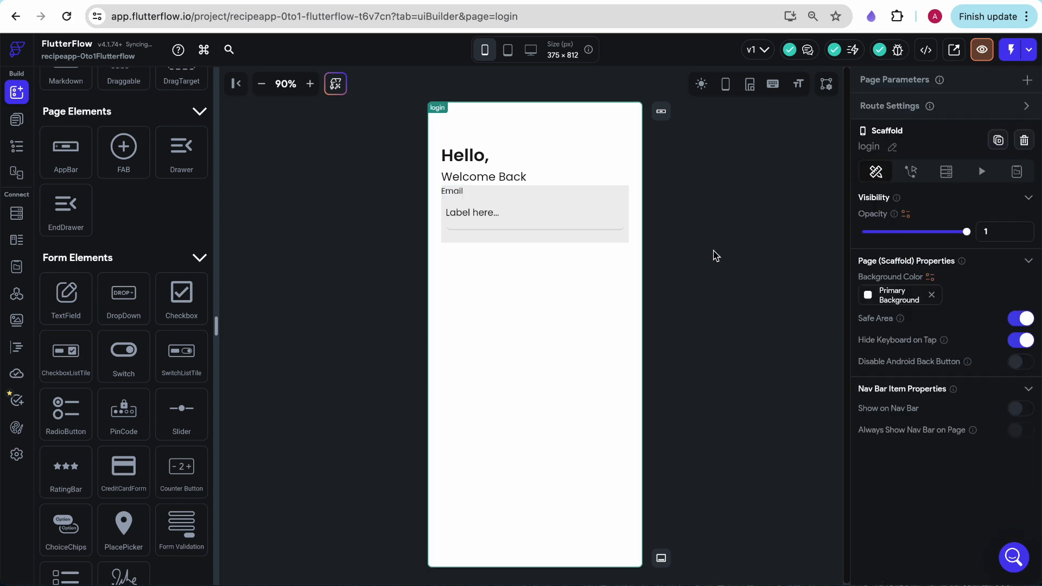
Clear the left and right padding of the TextField below the Email text
click(503, 216)
key(BackSpace)
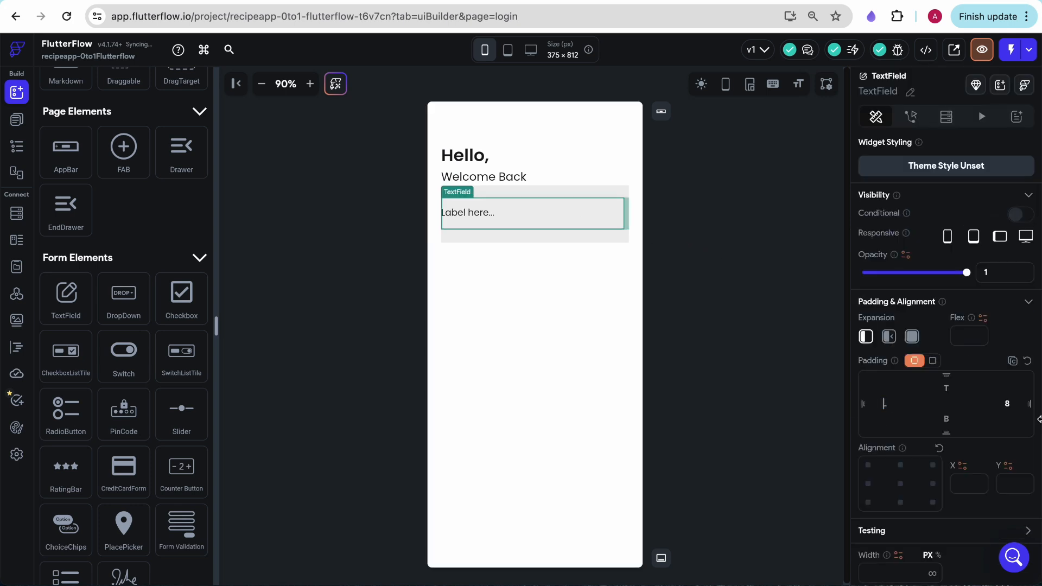
drag(1004, 403, 1039, 404)
key(BackSpace)
Set the TextField's label text to Enter Email
scroll(958, 431, down, 5)
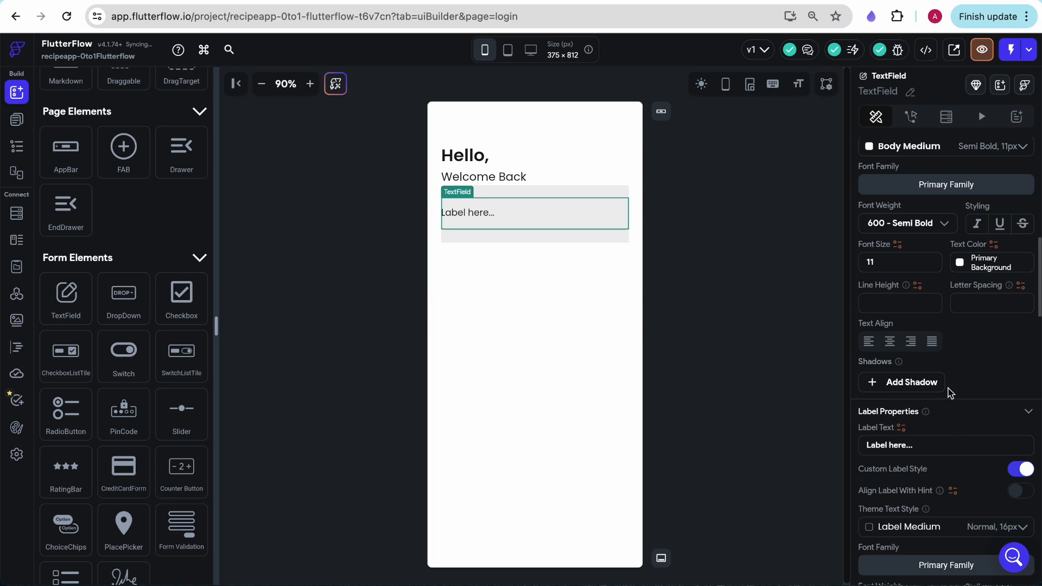
scroll(953, 395, down, 2)
triple_click(923, 344)
text(enter)
text(En)
key(ctrl+a)
key(BackSpace)
text(e)
key(BackSpace)
text(Enter Email)
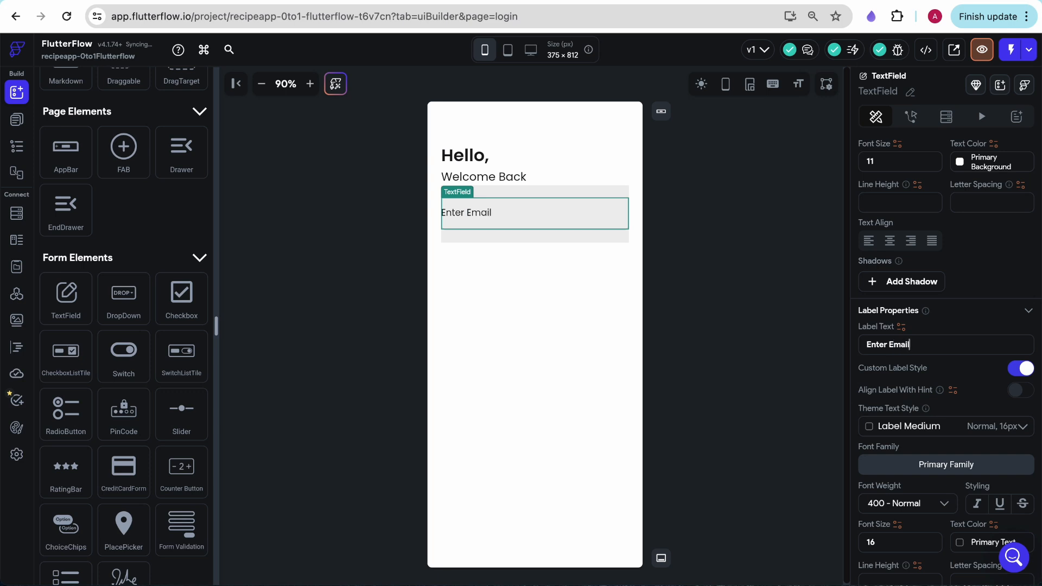
Change the email container's fill color to the theme color Primary Background
click(615, 187)
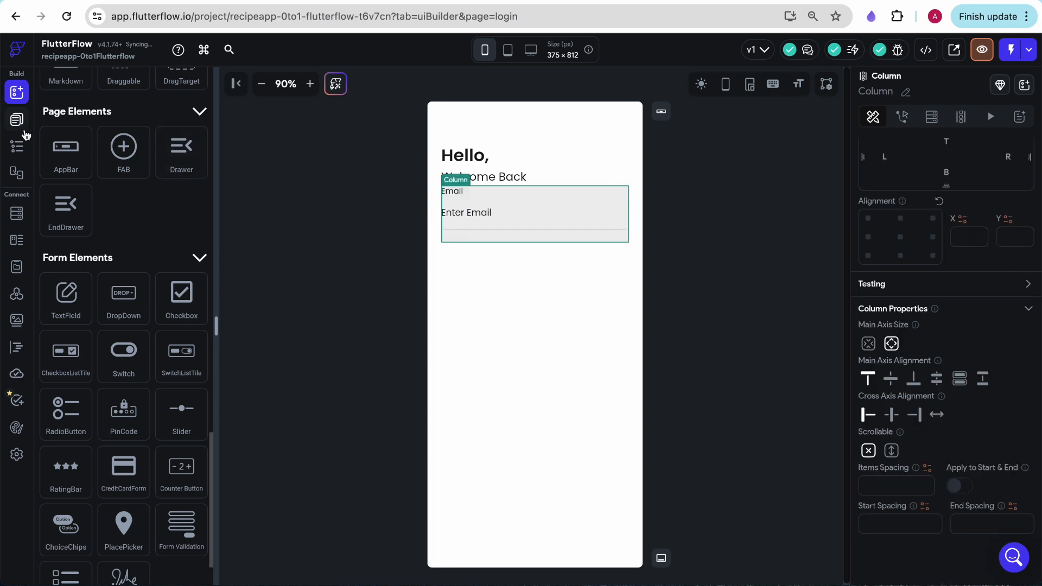
click(18, 147)
click(124, 250)
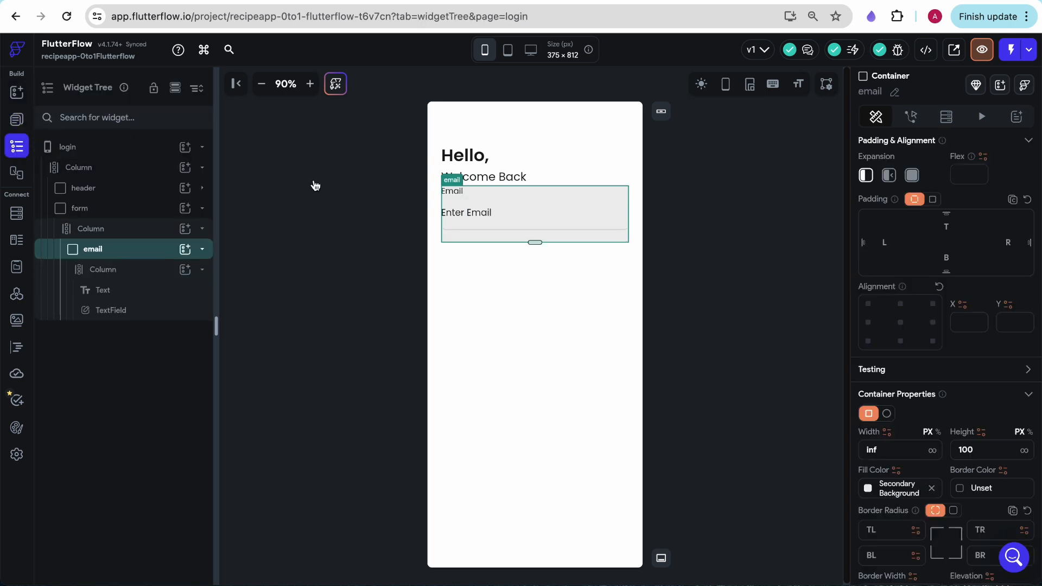
click(868, 489)
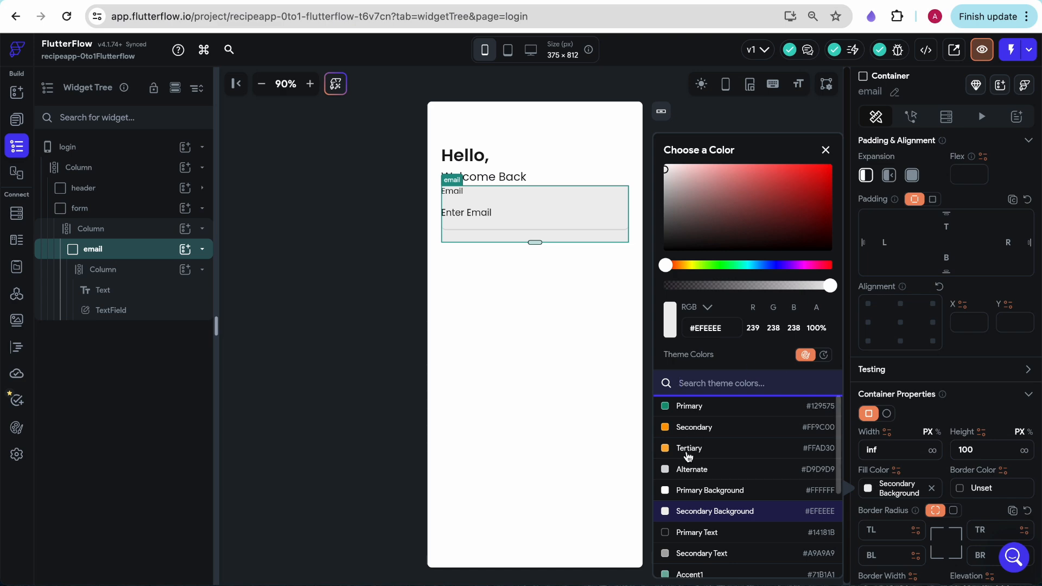
click(693, 492)
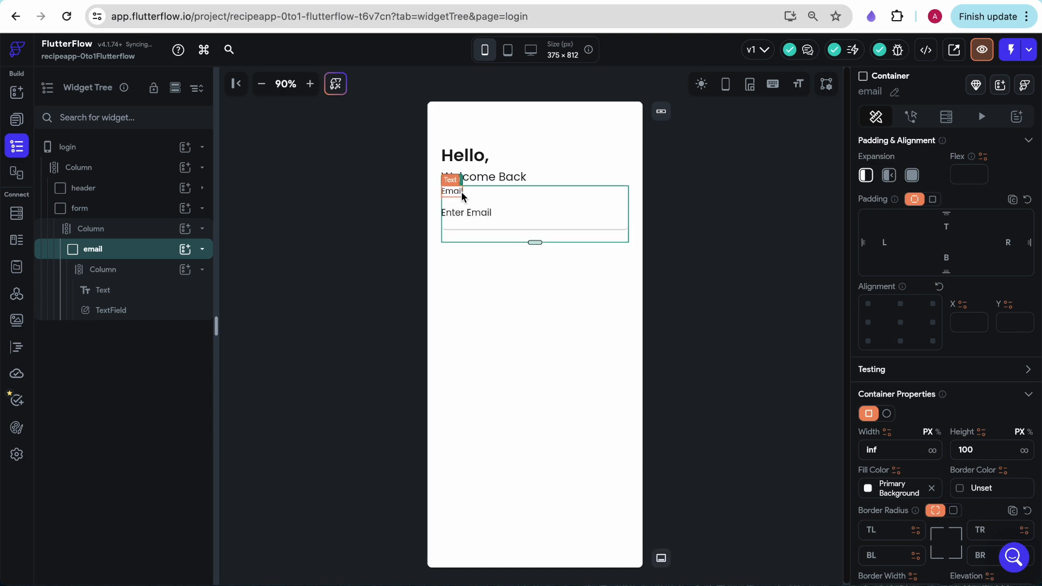
Set the theme text style of the TextField's label to Title Large
click(477, 218)
scroll(924, 477, down, 8)
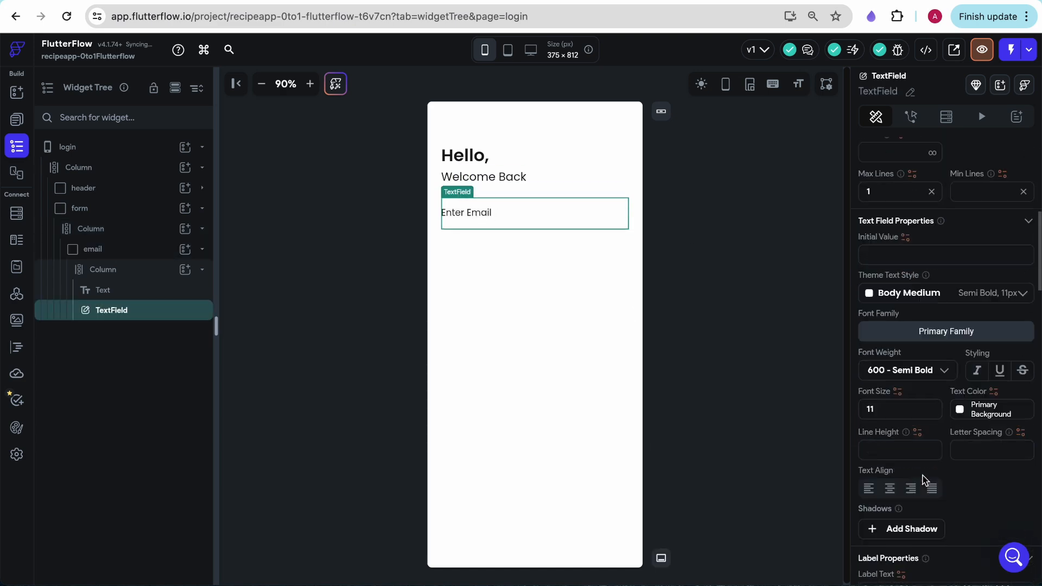
scroll(955, 271, up, 2)
scroll(907, 426, down, 6)
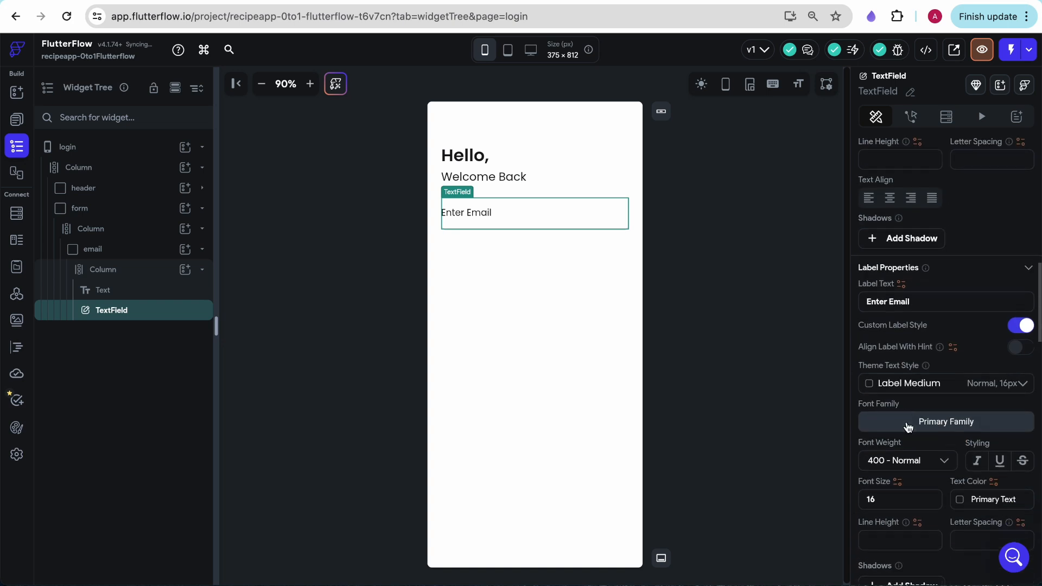
click(903, 269)
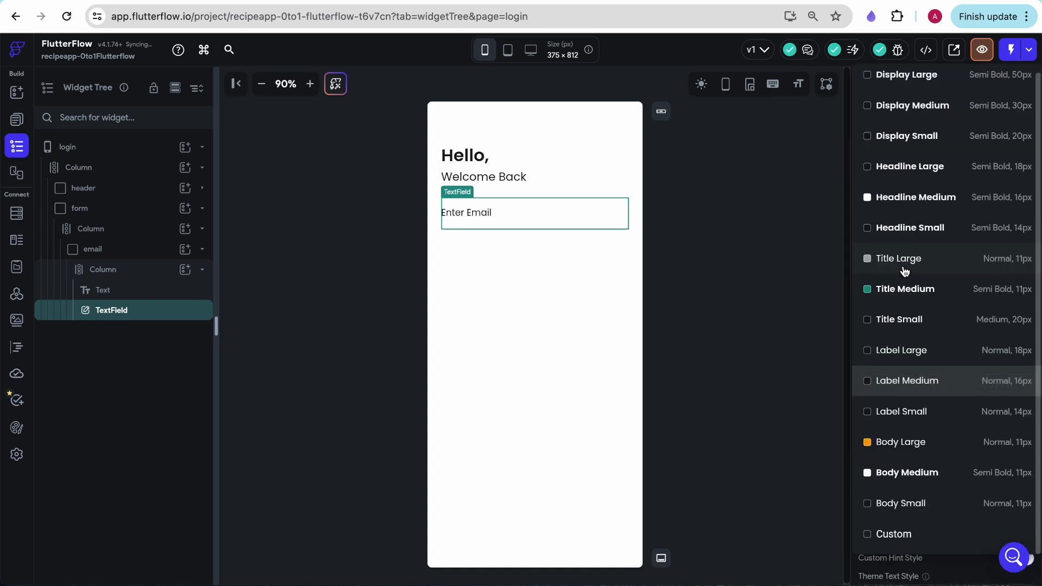
click(943, 484)
click(954, 273)
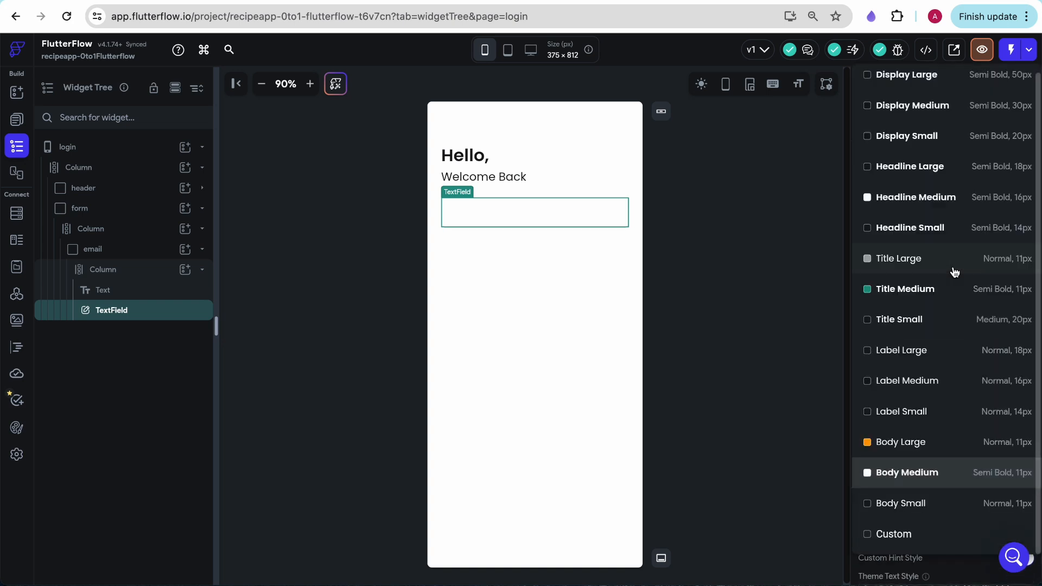
click(1005, 271)
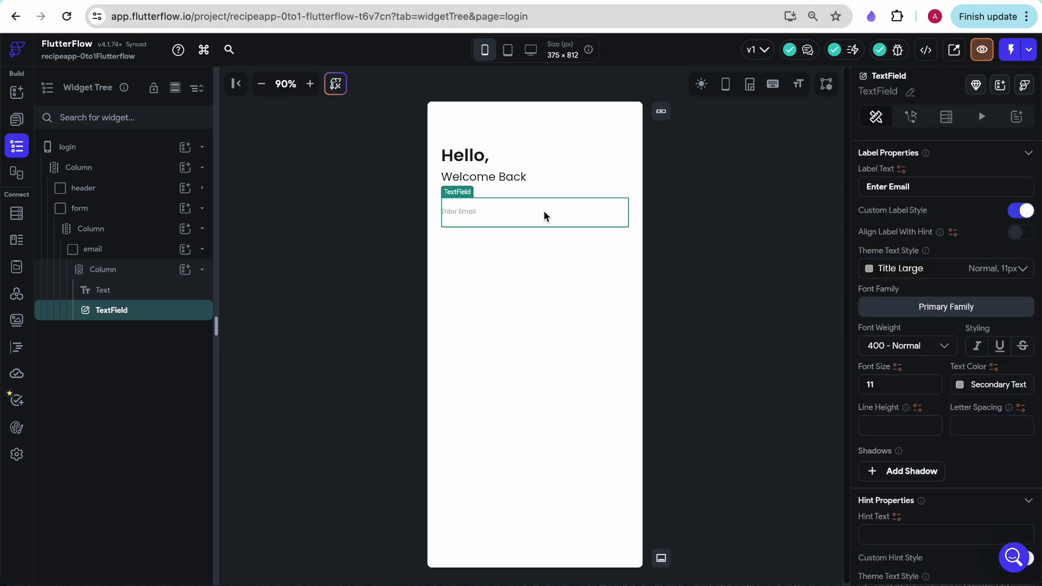
Change the email TextField's input border type to Outline
scroll(944, 326, down, 5)
click(945, 294)
click(895, 326)
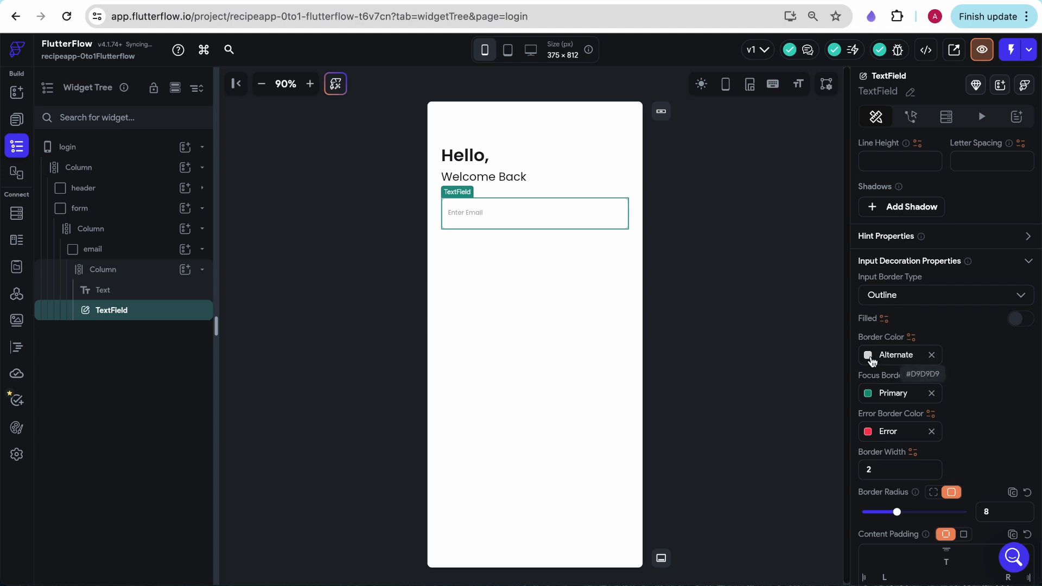
click(687, 281)
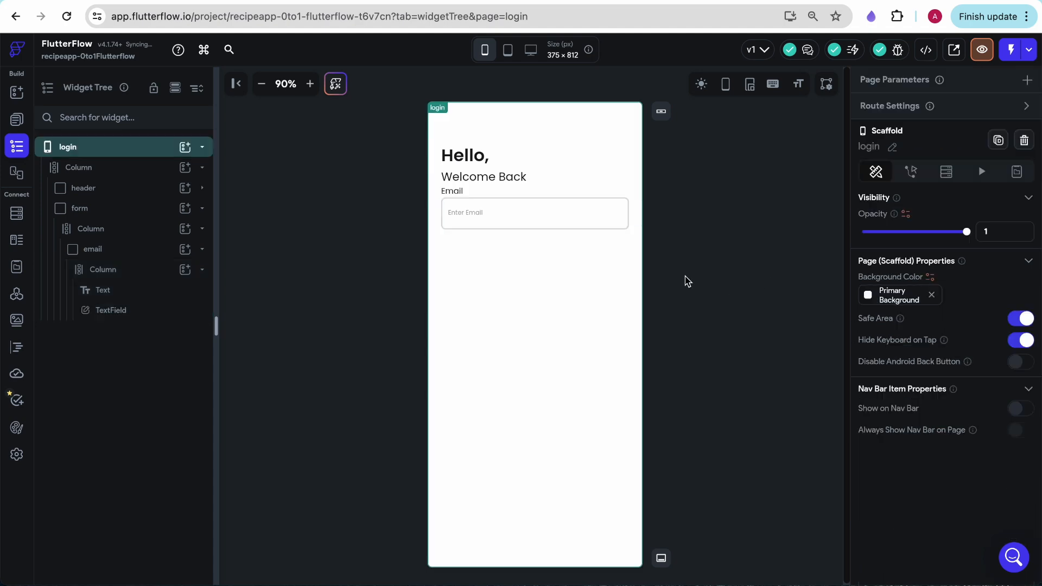
Review the email TextField's label and input decoration properties, including border colors, width and radius
click(600, 205)
scroll(882, 483, down, 10)
scroll(882, 488, down, 7)
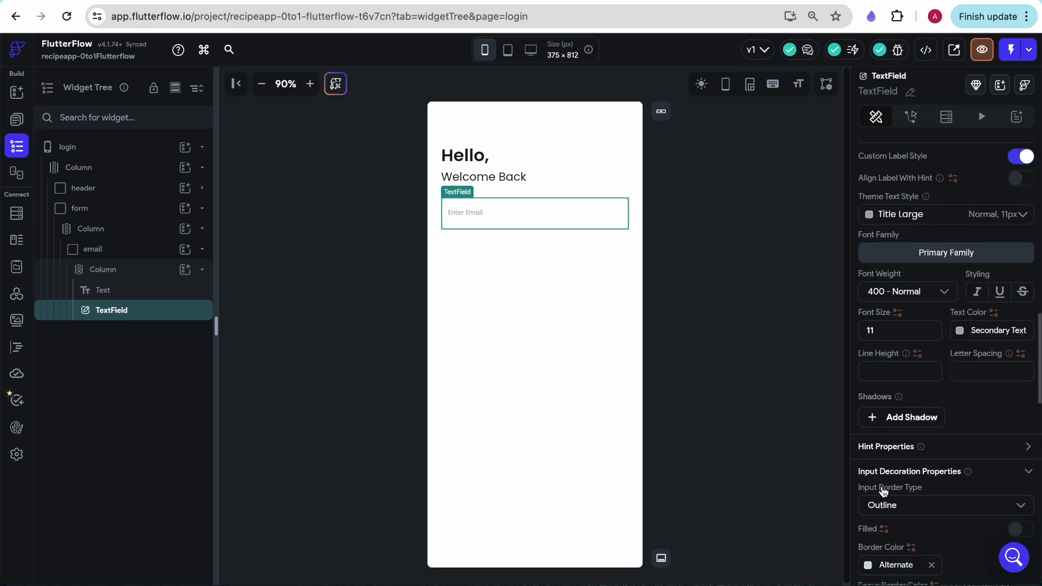
scroll(883, 491, up, 4)
scroll(883, 491, down, 3)
scroll(883, 492, down, 1)
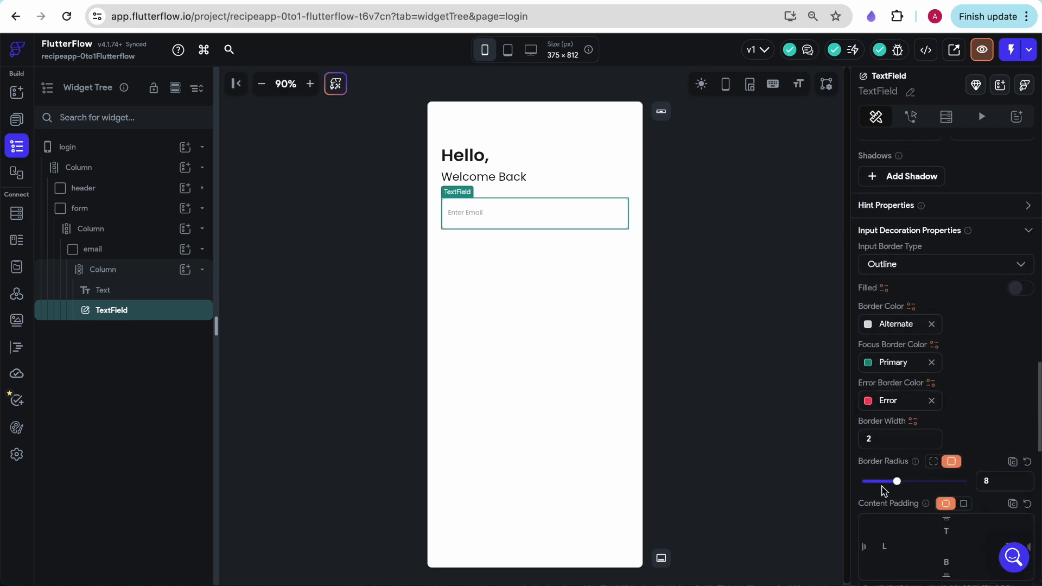
click(784, 393)
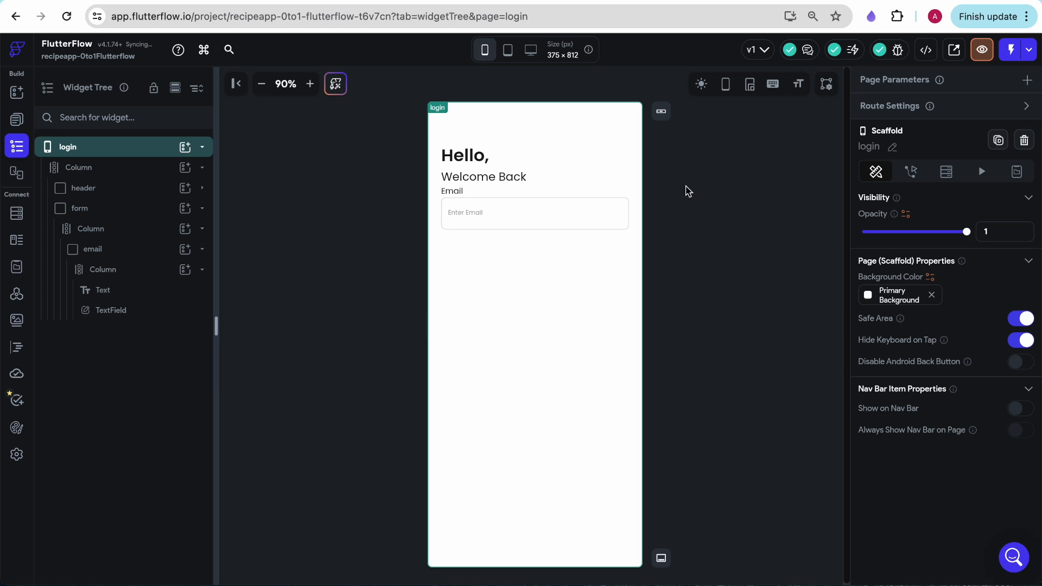
Set the items spacing of the column inside the email container to 8
click(568, 195)
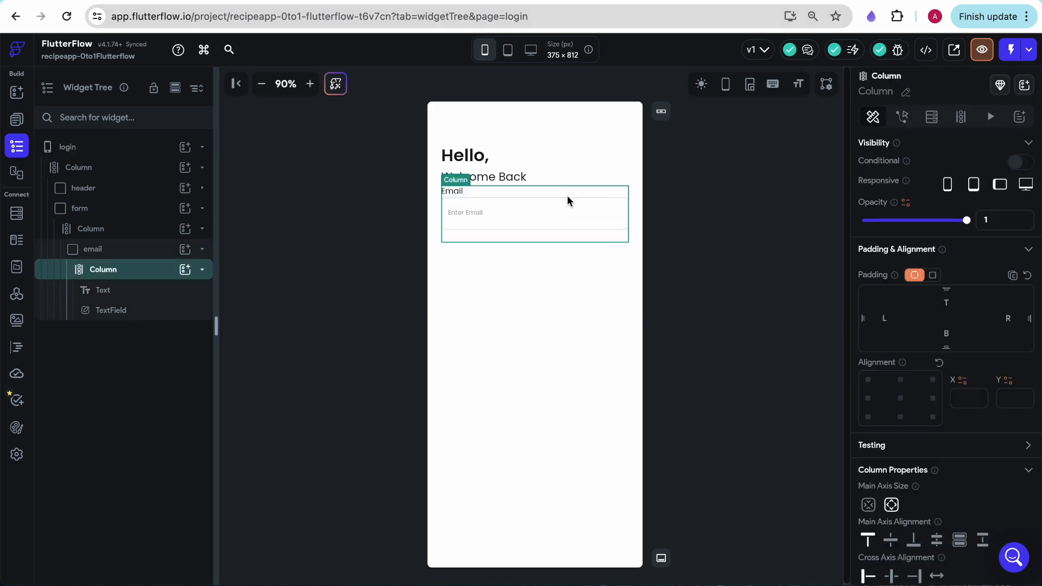
scroll(911, 495, down, 3)
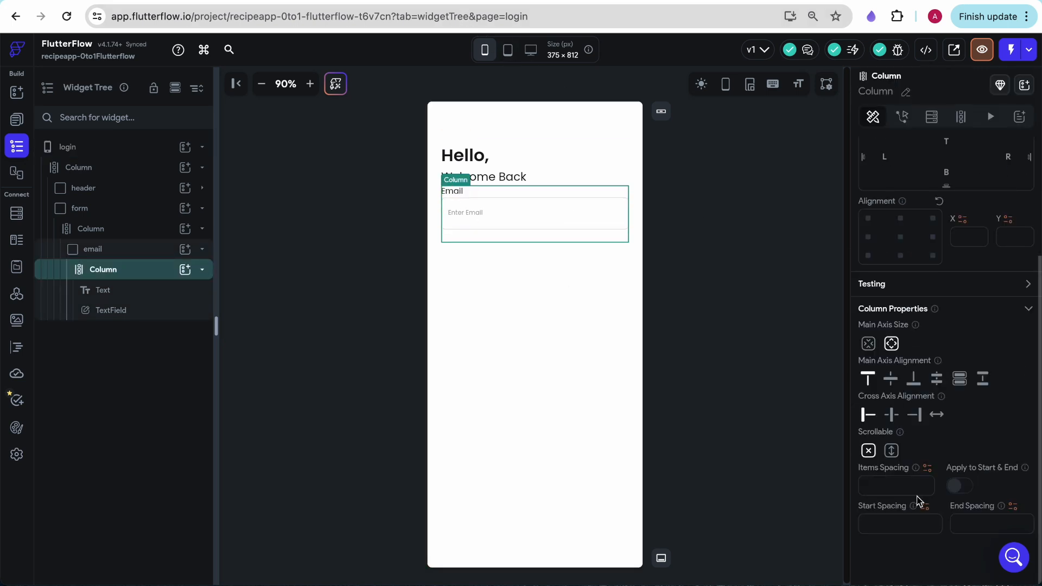
text(8)
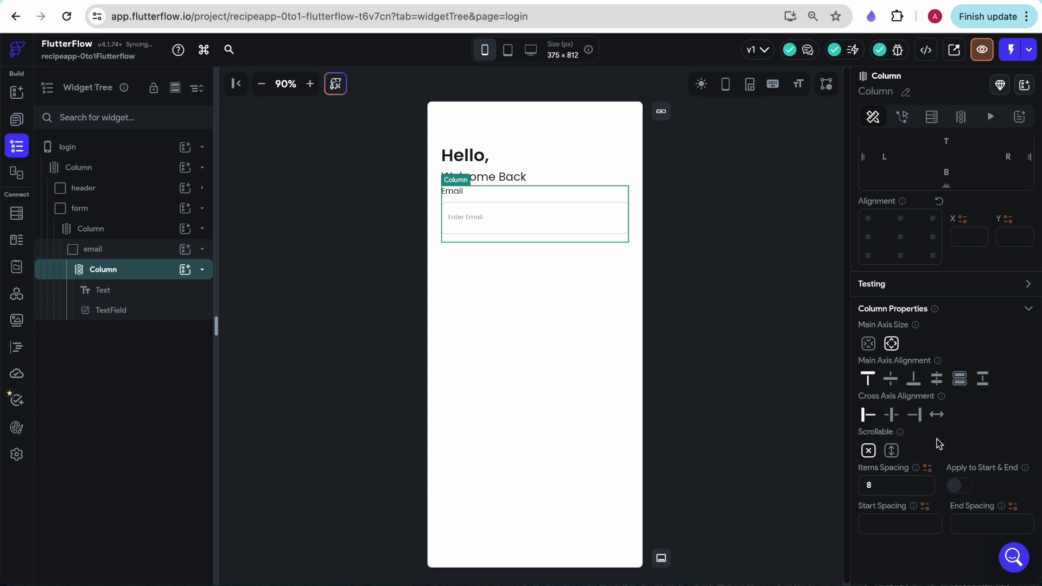
click(815, 227)
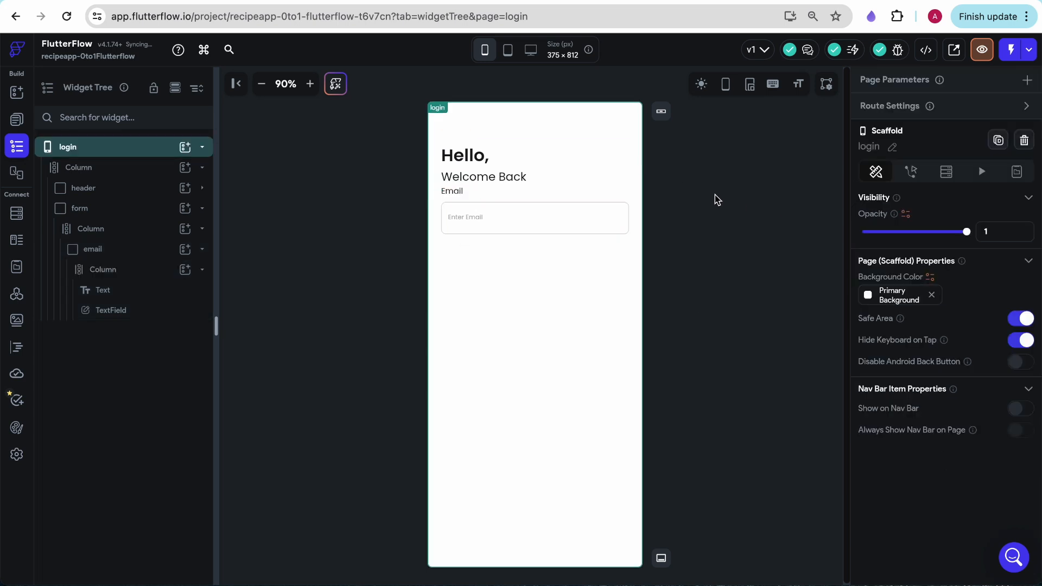
Set the items spacing of the page's main column to 24 to separate the header from the form
click(556, 303)
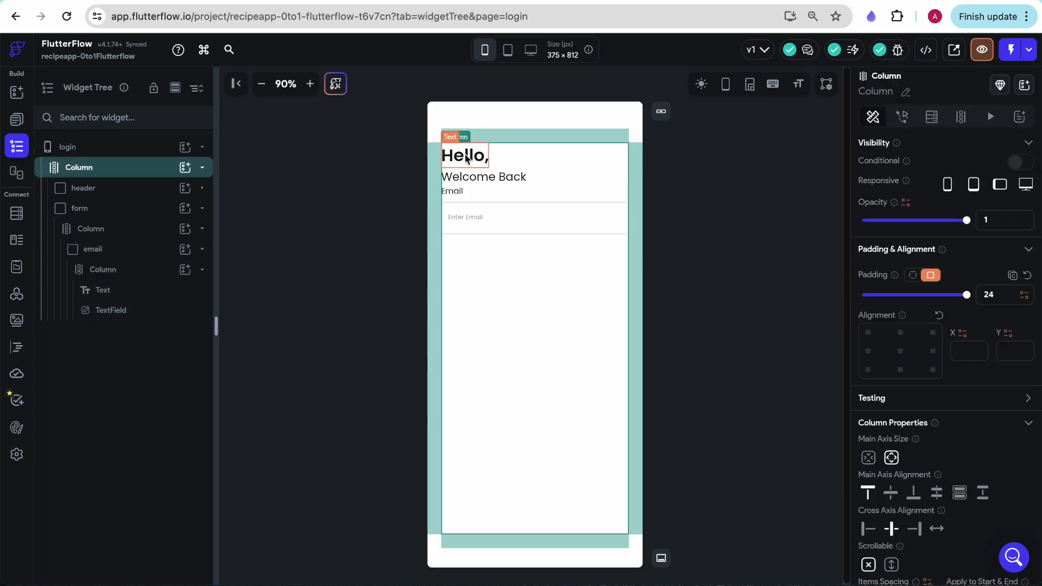
click(79, 188)
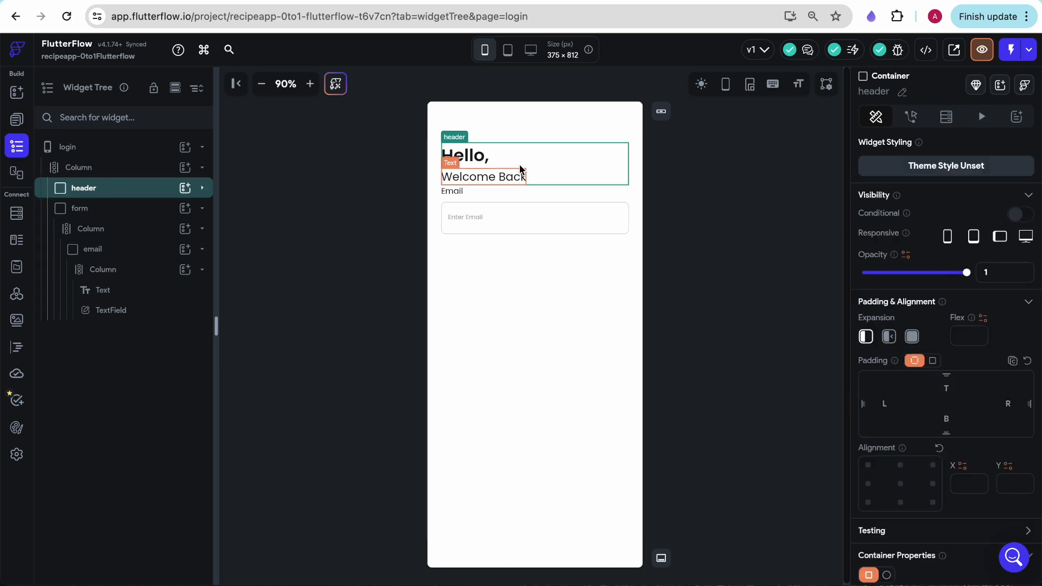
click(85, 208)
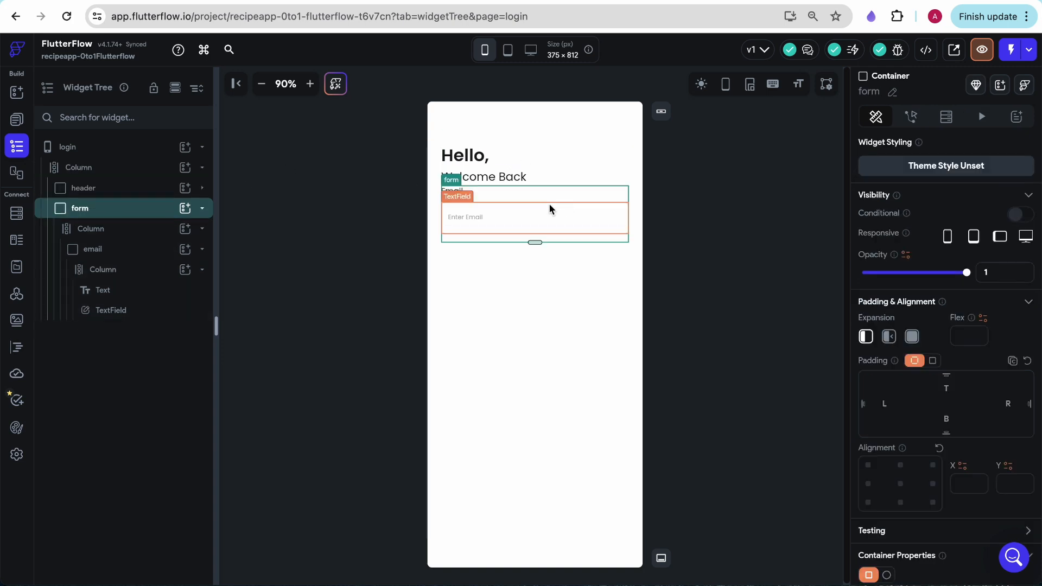
click(93, 168)
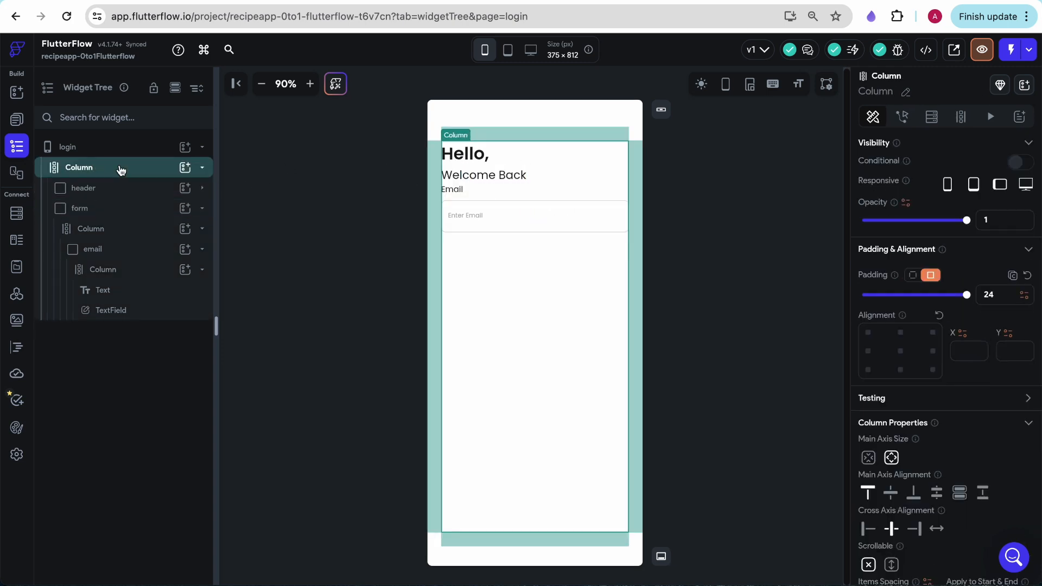
scroll(961, 495, down, 2)
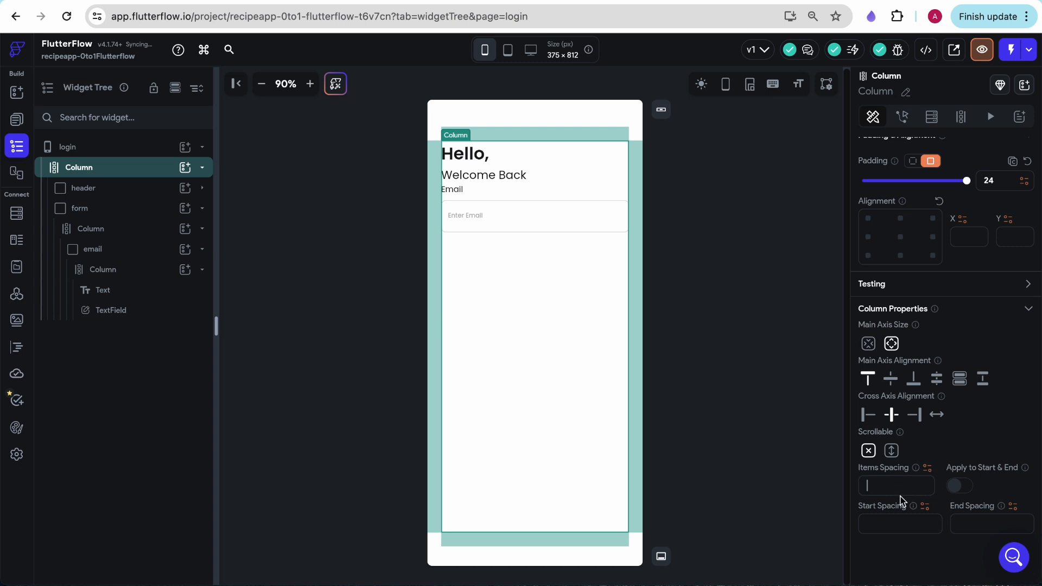
click(874, 485)
text(24)
click(775, 365)
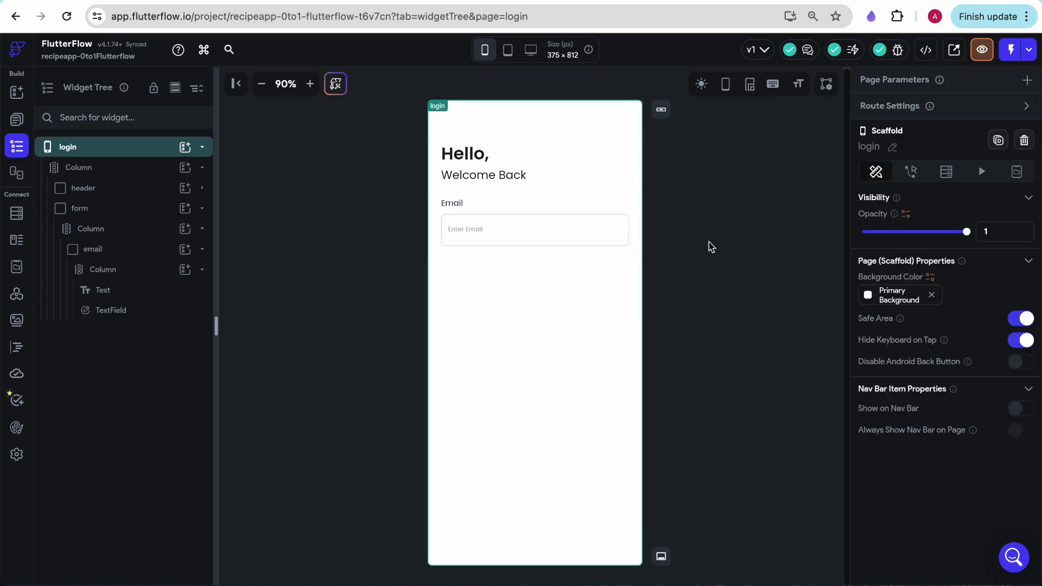
Copy the email container and paste the duplicate into the form's column
click(535, 204)
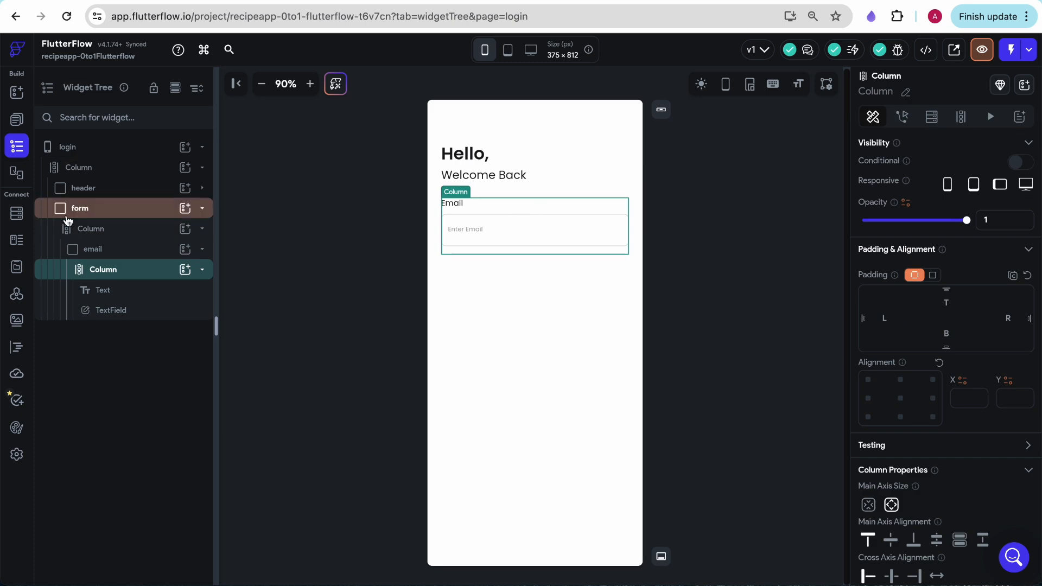
click(102, 235)
click(104, 249)
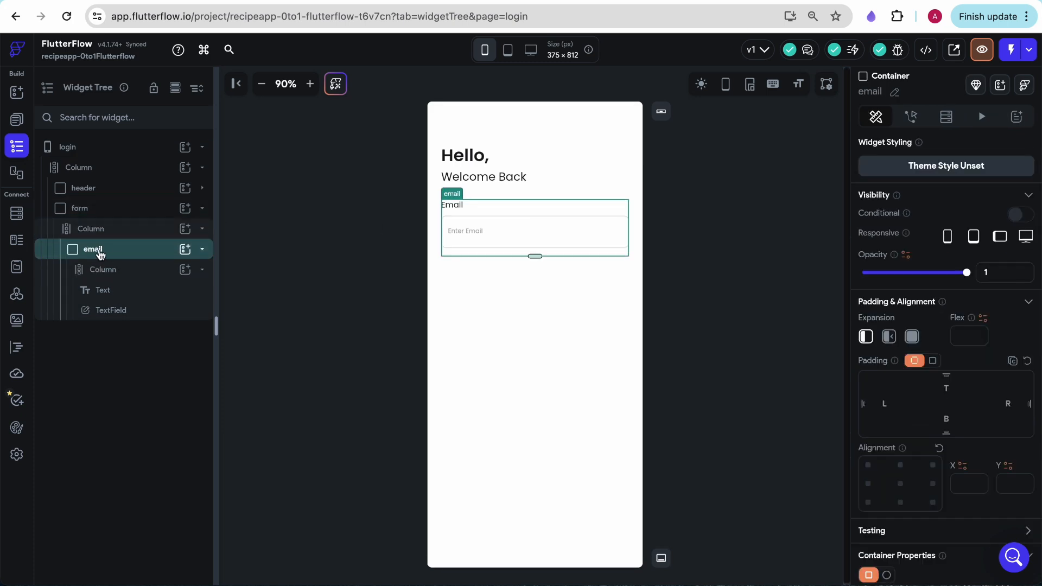
key(ctrl+c)
click(532, 324)
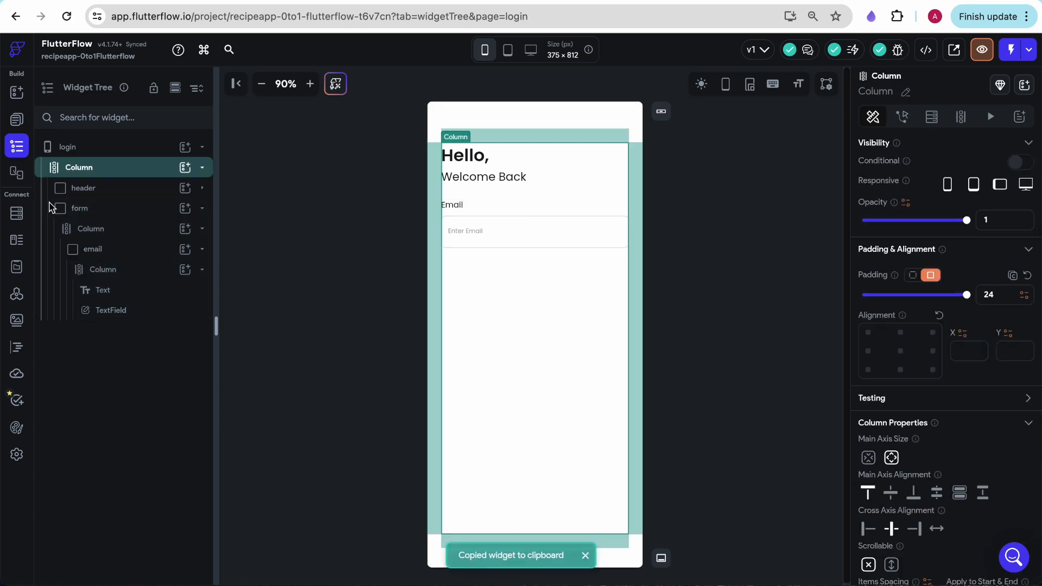
click(96, 237)
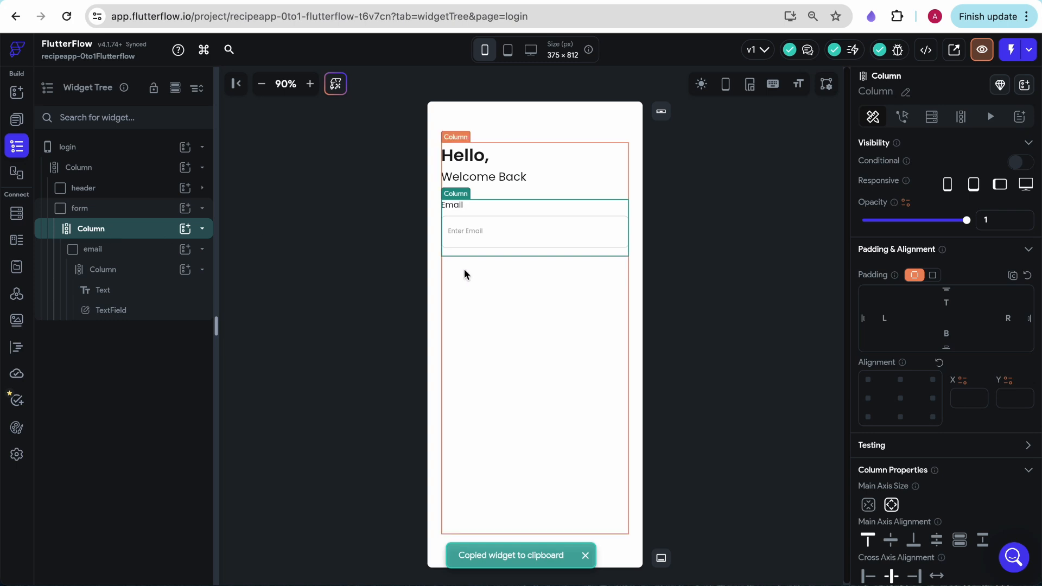
key(ctrl+v)
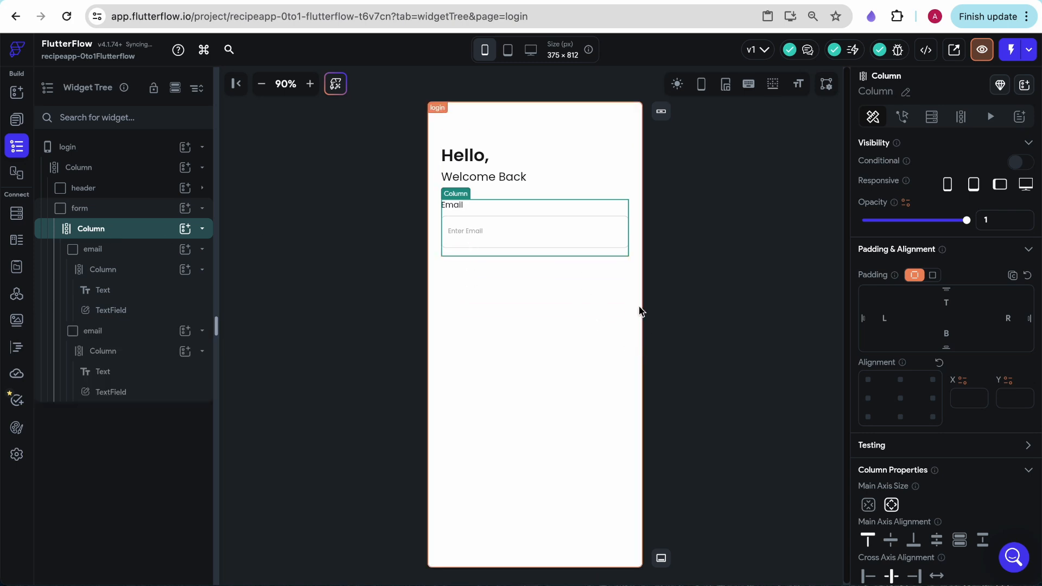
Clear the fixed height of the first email container
drag(533, 257, 534, 265)
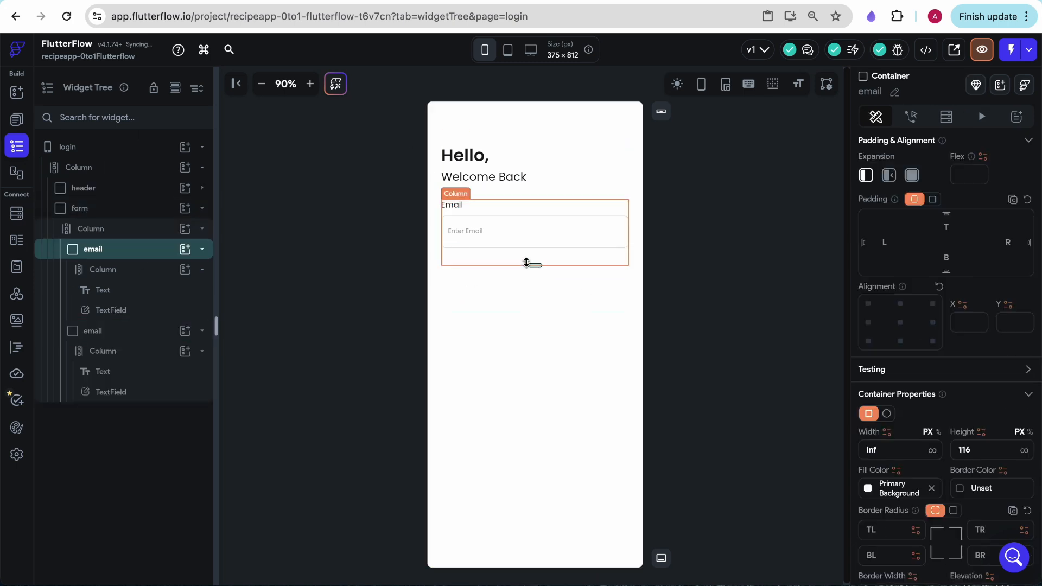
click(110, 252)
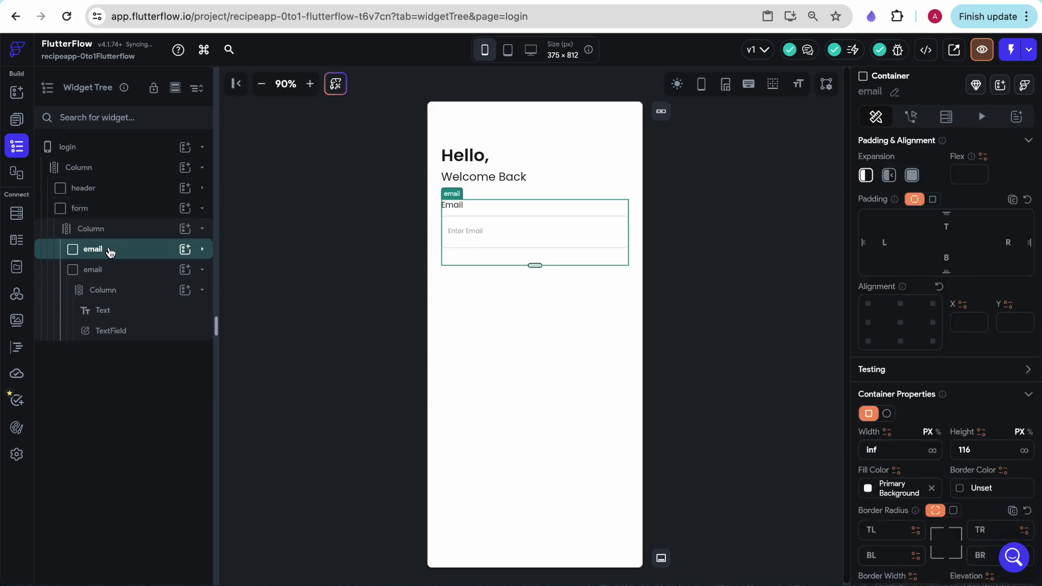
double_click(966, 451)
key(BackSpace)
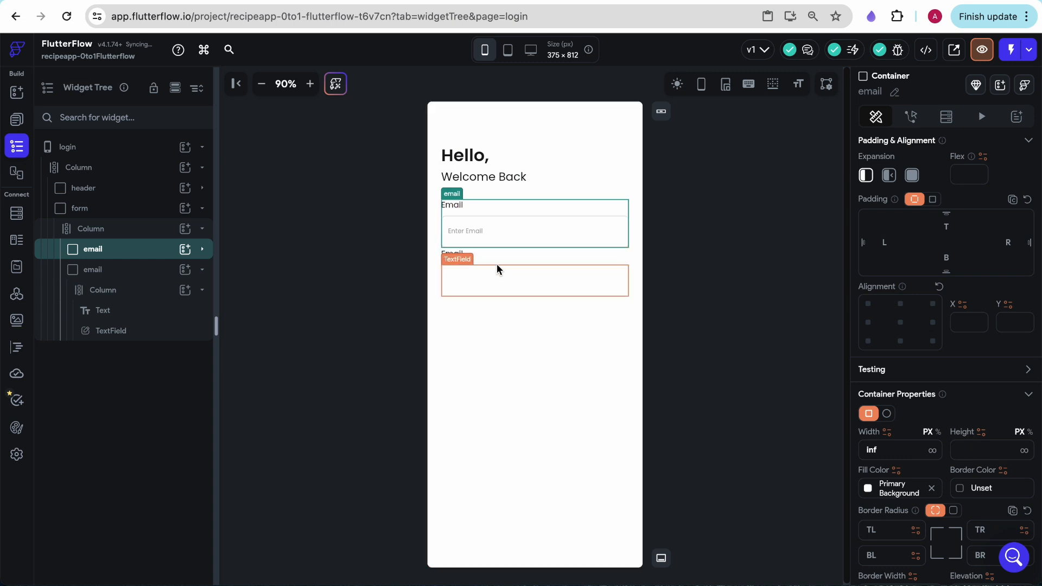
Clear the form container's fixed height and set the items spacing of its column to 16
click(103, 228)
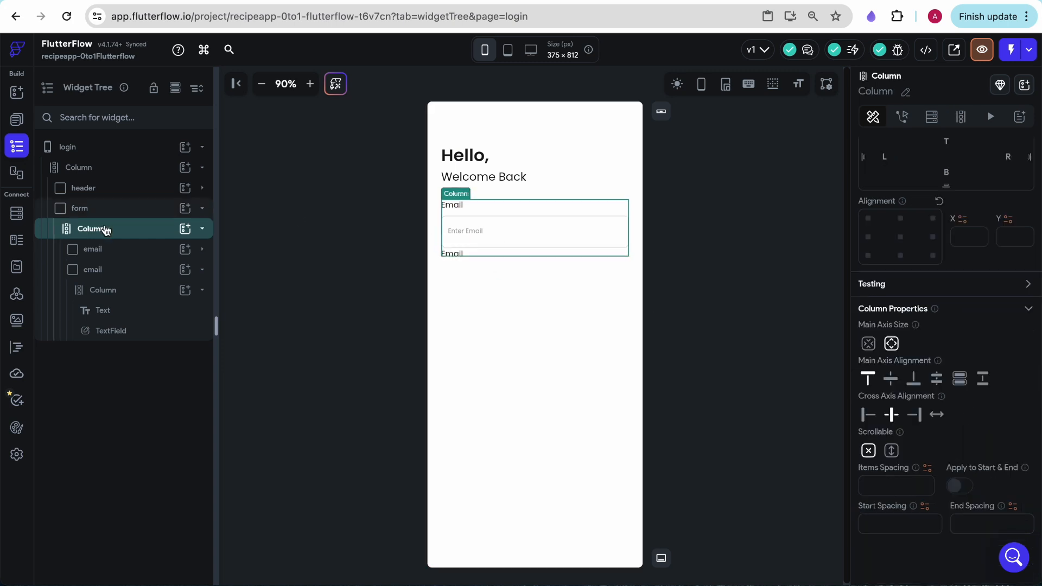
click(94, 210)
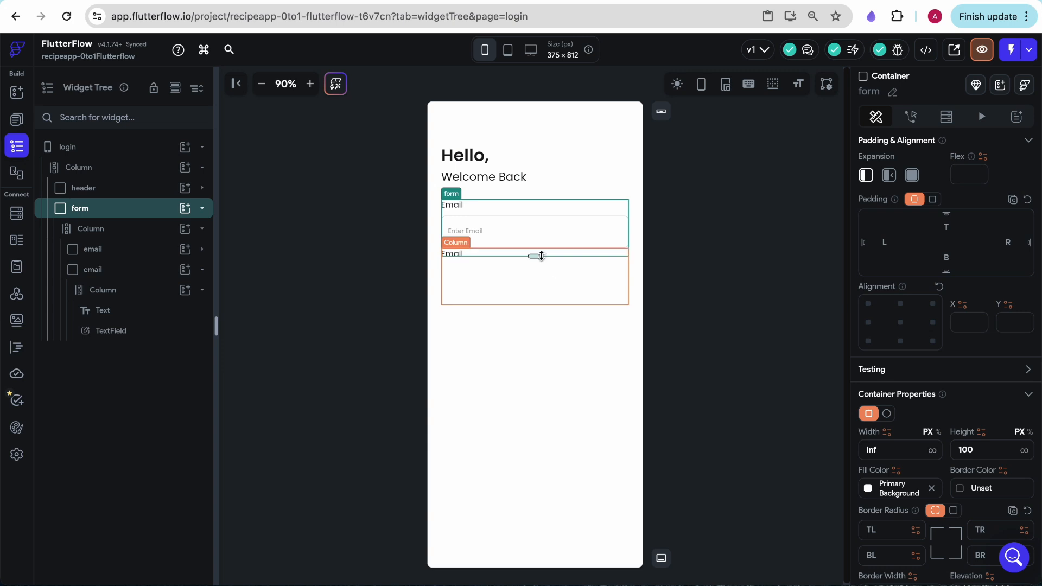
double_click(960, 450)
key(BackSpace)
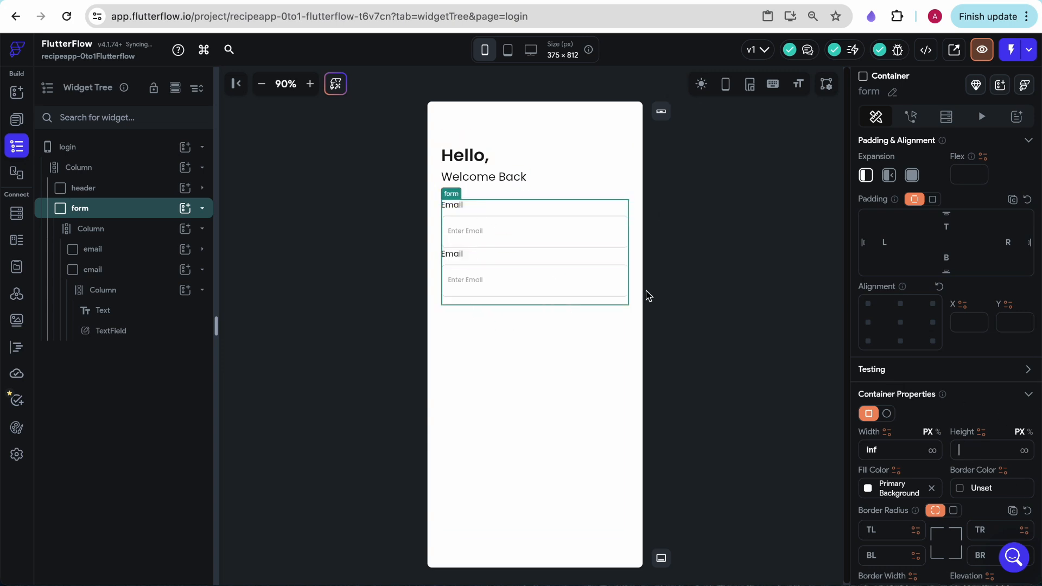
click(88, 229)
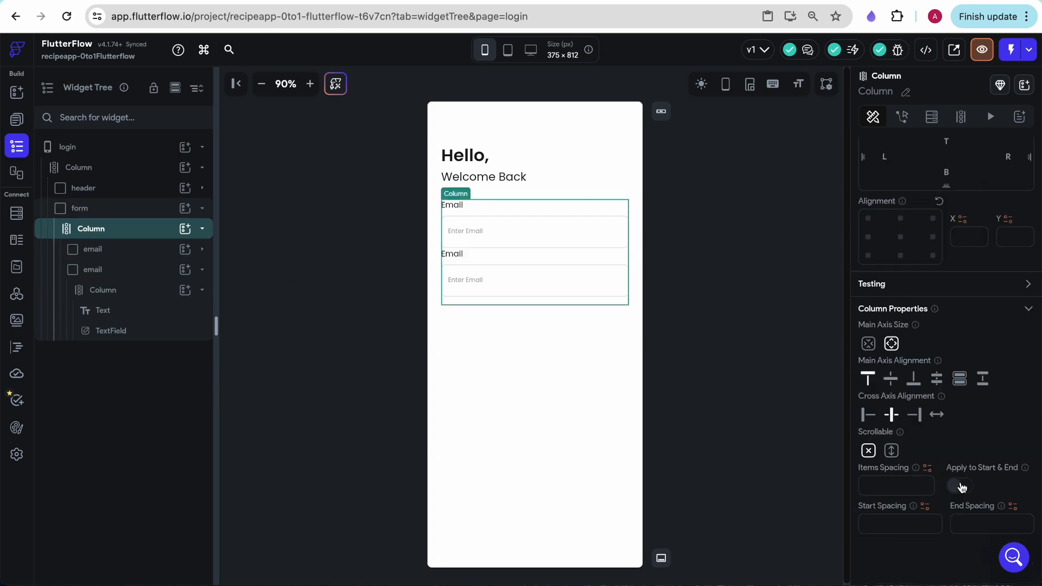
text(16)
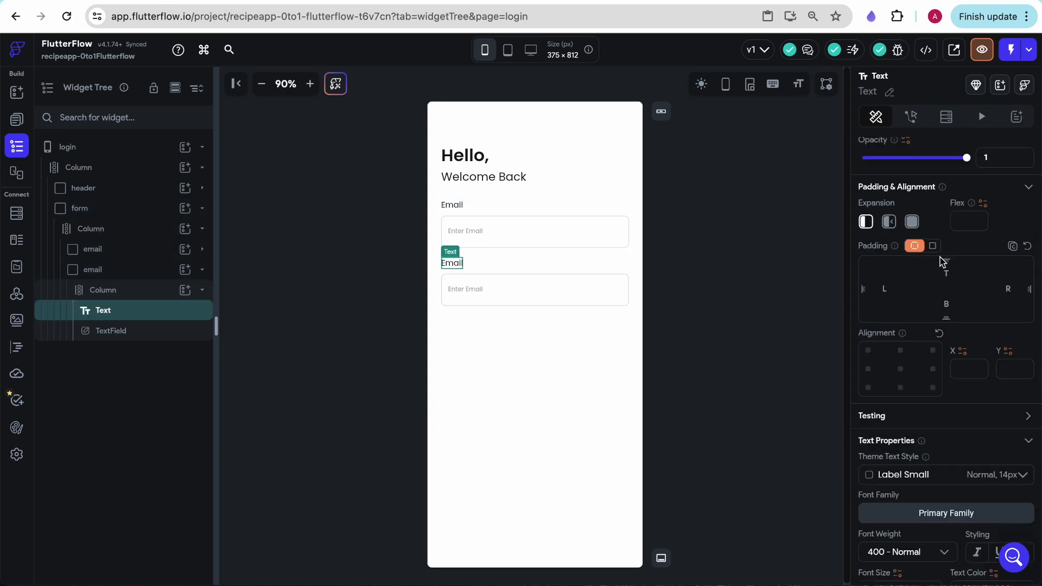
Change the label text above the duplicated input to "Password"
scroll(941, 262, up, 3)
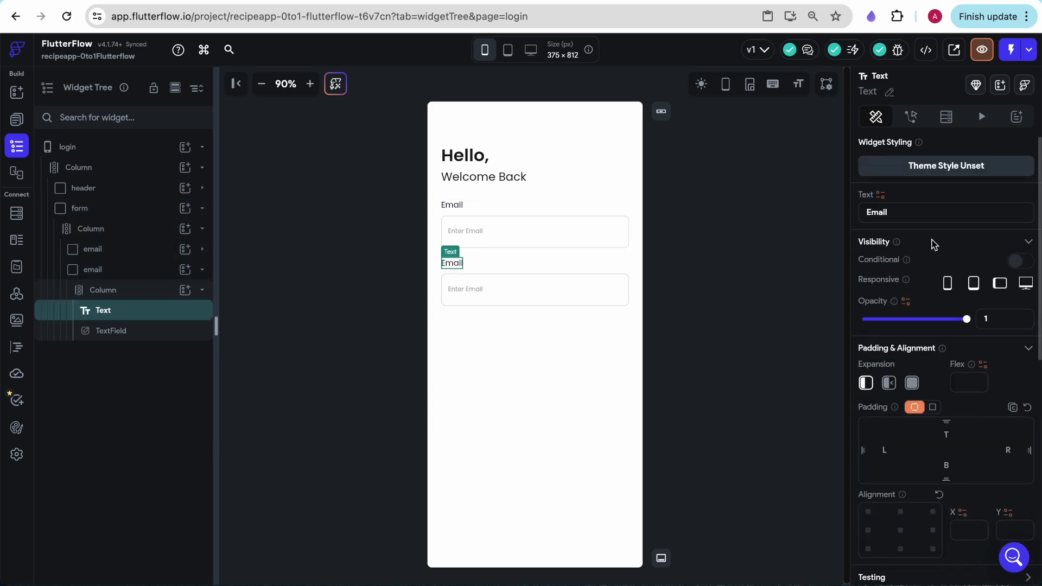
double_click(875, 212)
key(BackSpace)
text(Password)
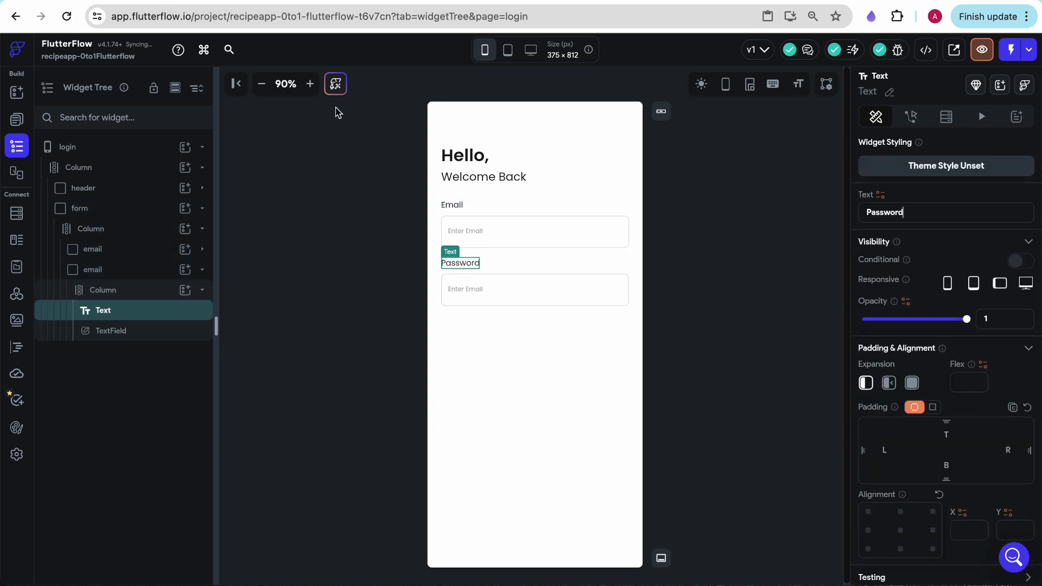
Change the duplicated TextField's label text to "Enter Password"
click(111, 331)
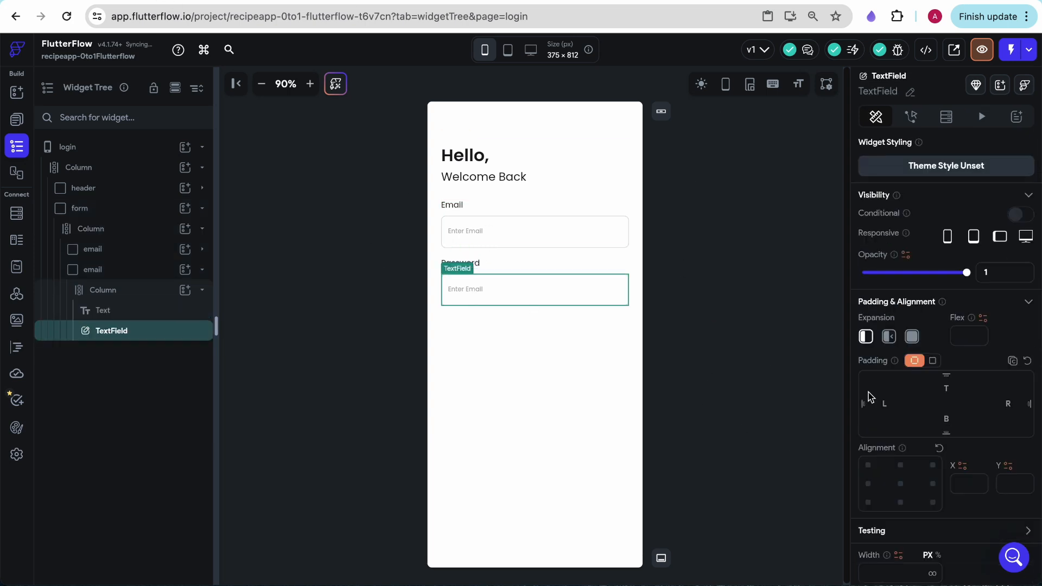
scroll(905, 439, down, 10)
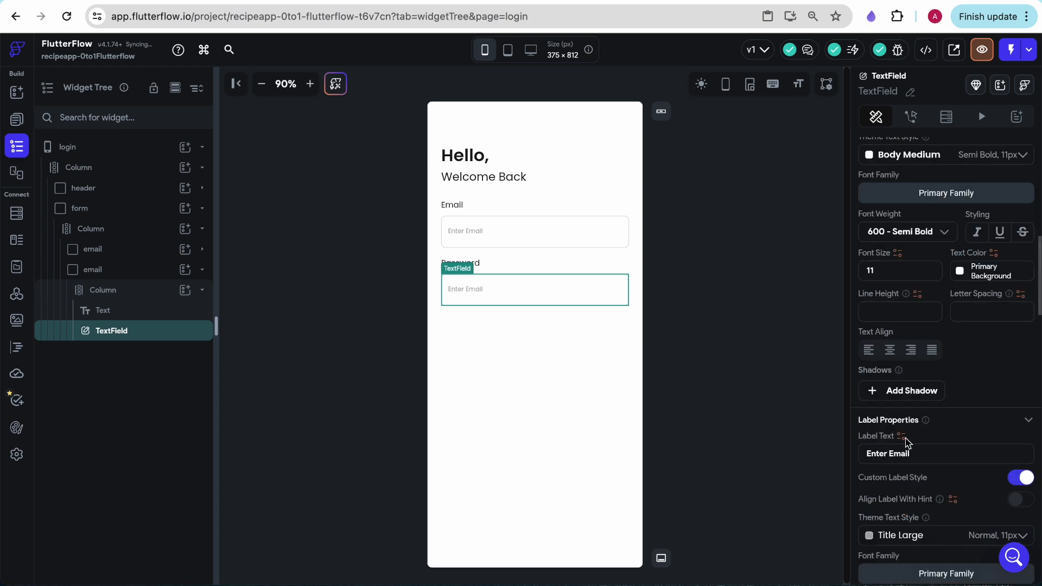
scroll(905, 442, down, 5)
scroll(908, 380, up, 2)
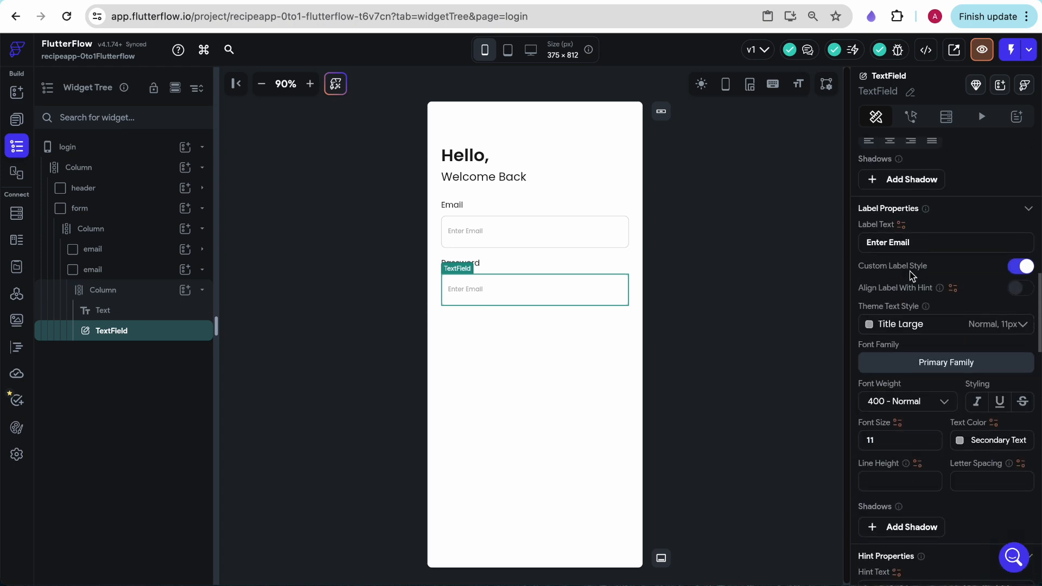
double_click(901, 242)
text(Password)
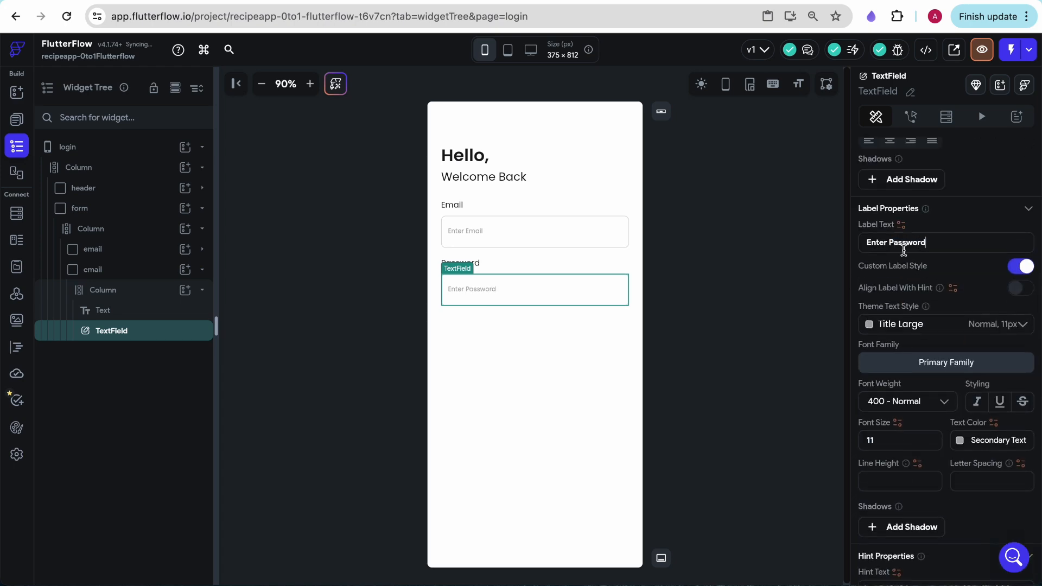
Enable the Password Field option for the "Enter Password" TextField
scroll(939, 324, down, 10)
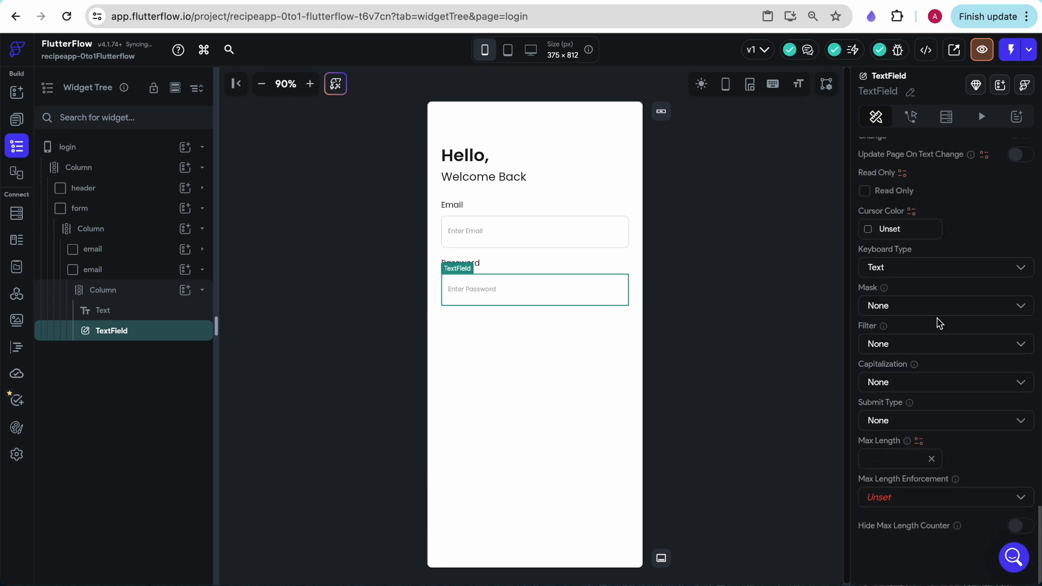
scroll(940, 323, up, 5)
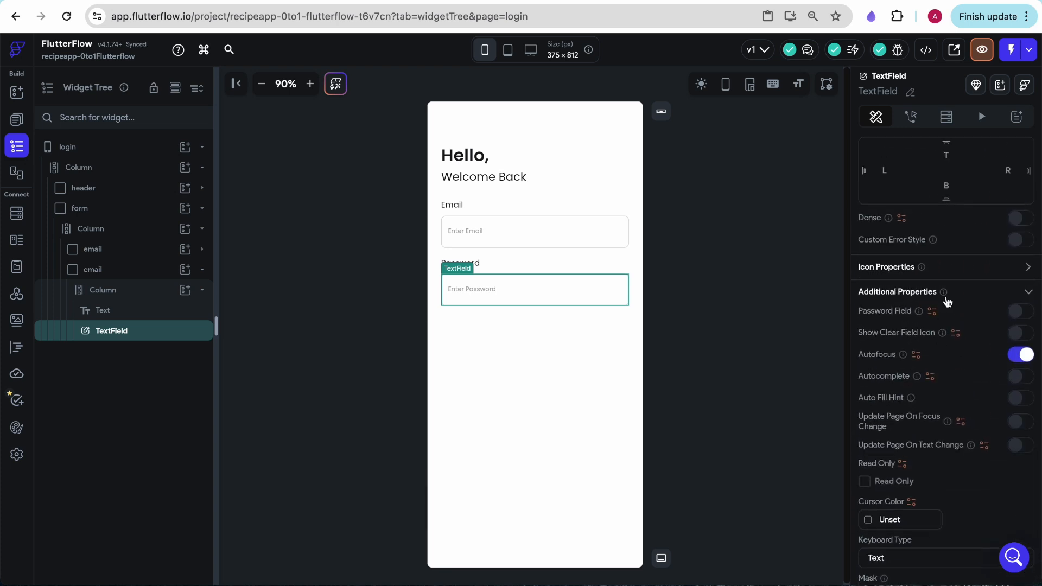
click(1015, 313)
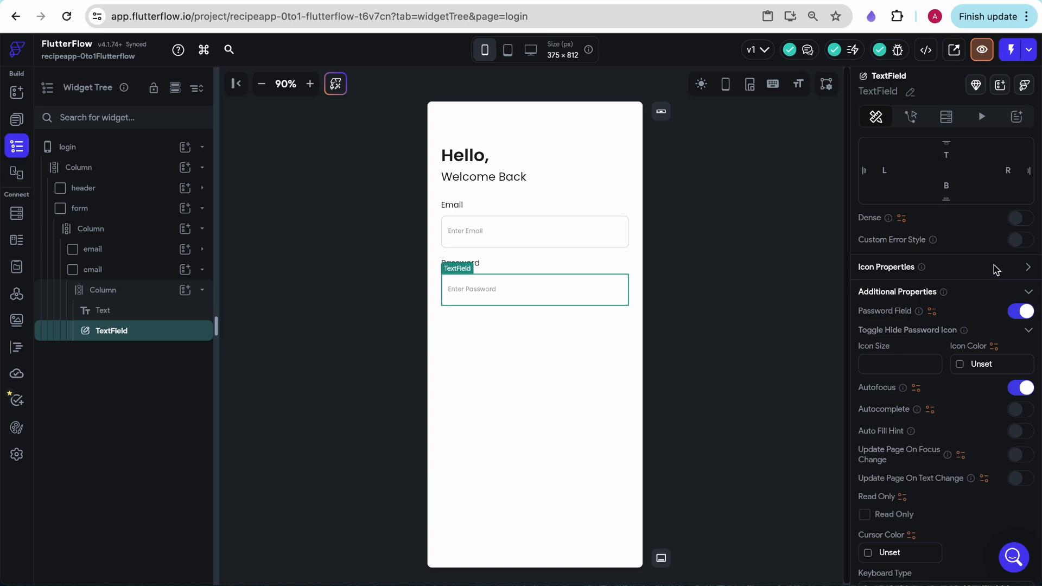
Try an icon size of 16 for the hide-password toggle and clear it again
scroll(926, 332, down, 1)
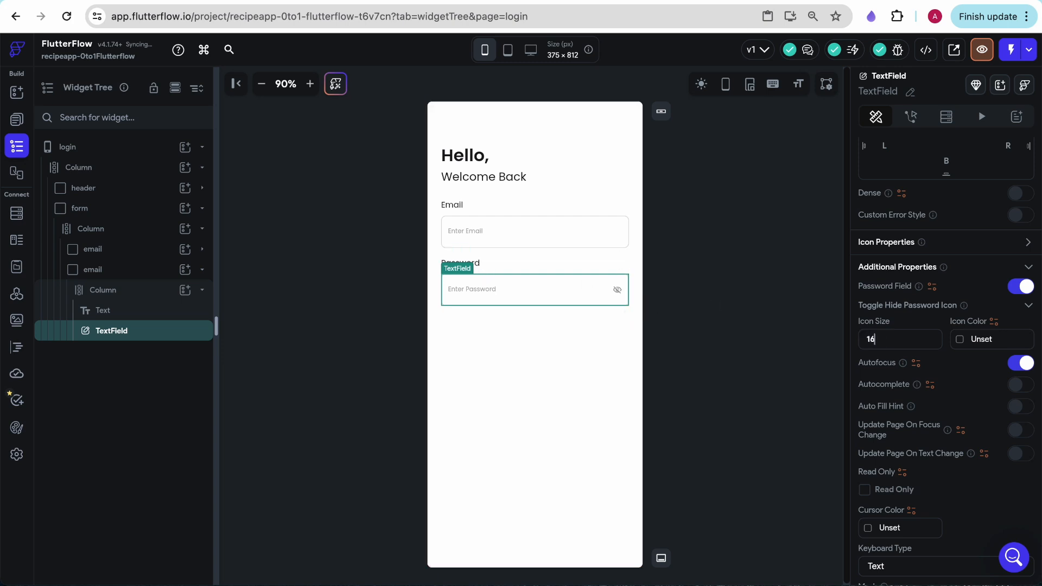
click(959, 341)
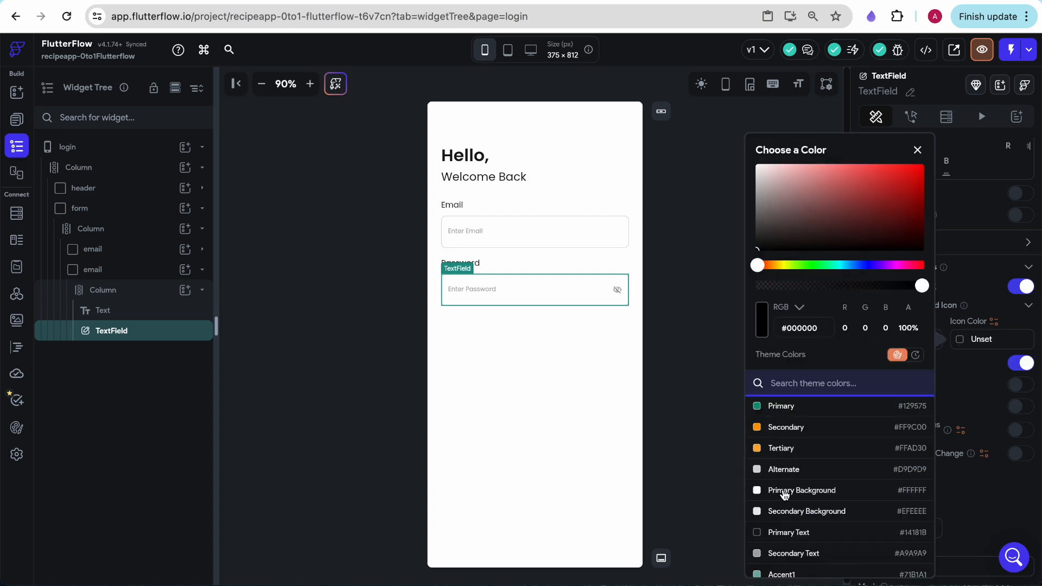
click(977, 285)
key(BackSpace)
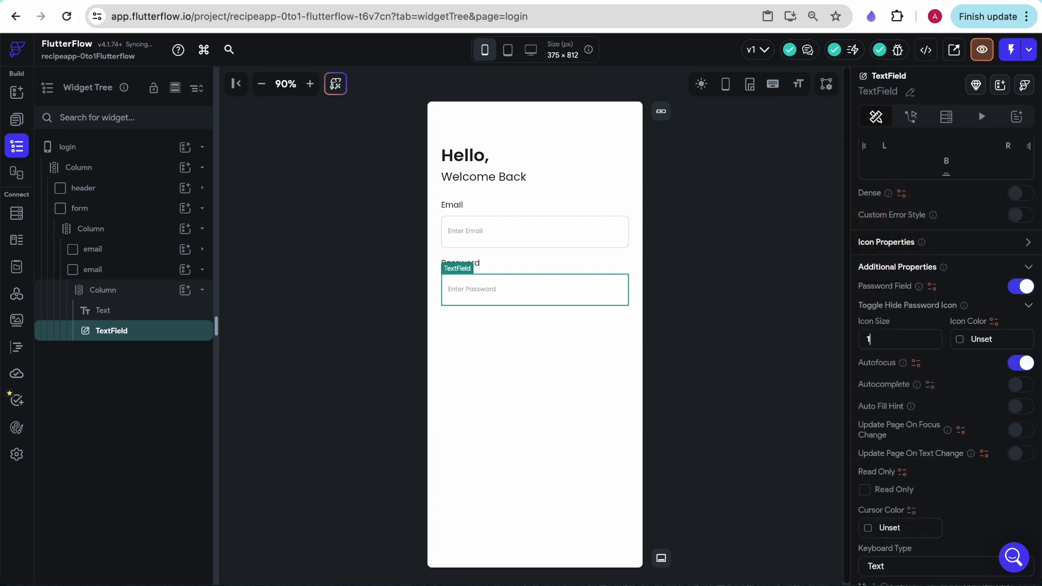
Check the "Forgot Password?" link under the password input in the Figma Sign In mockup
click(675, 320)
key(ctrl+Tab)
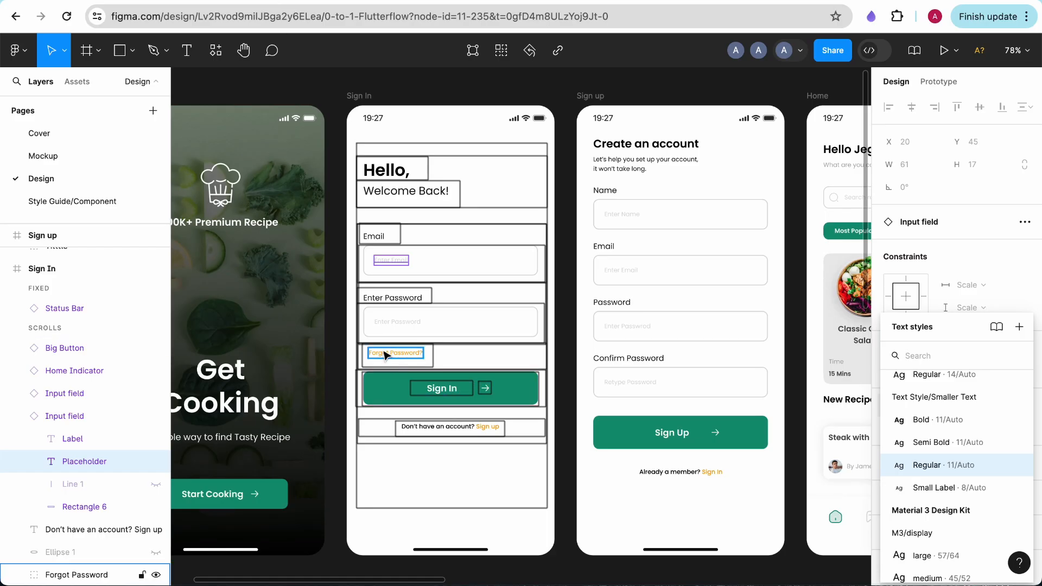
key(ctrl+shift+Tab)
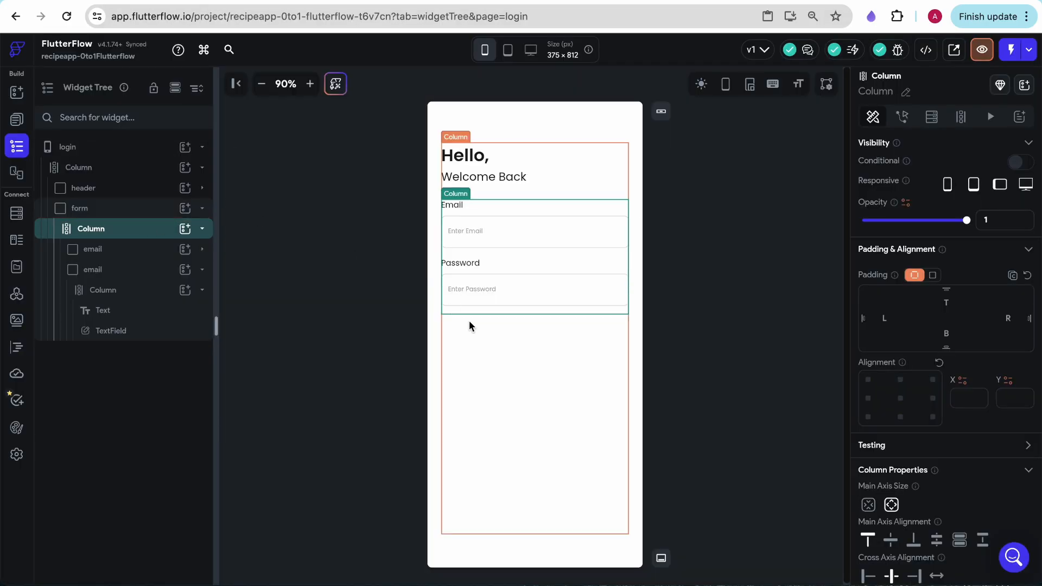
Try adding a Text widget directly to the form's column and compare its placement with the Figma mockup
click(191, 232)
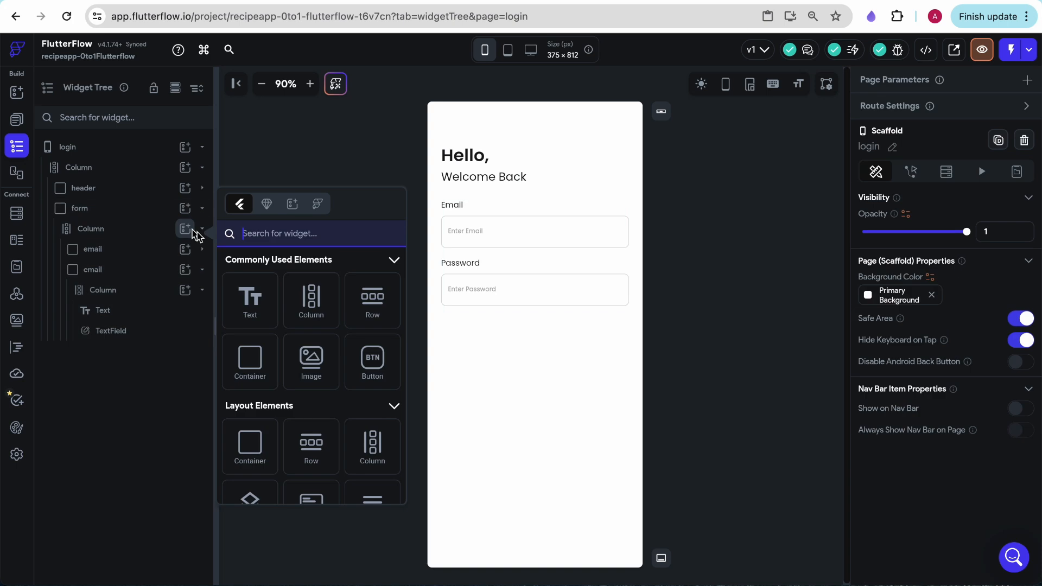
click(251, 297)
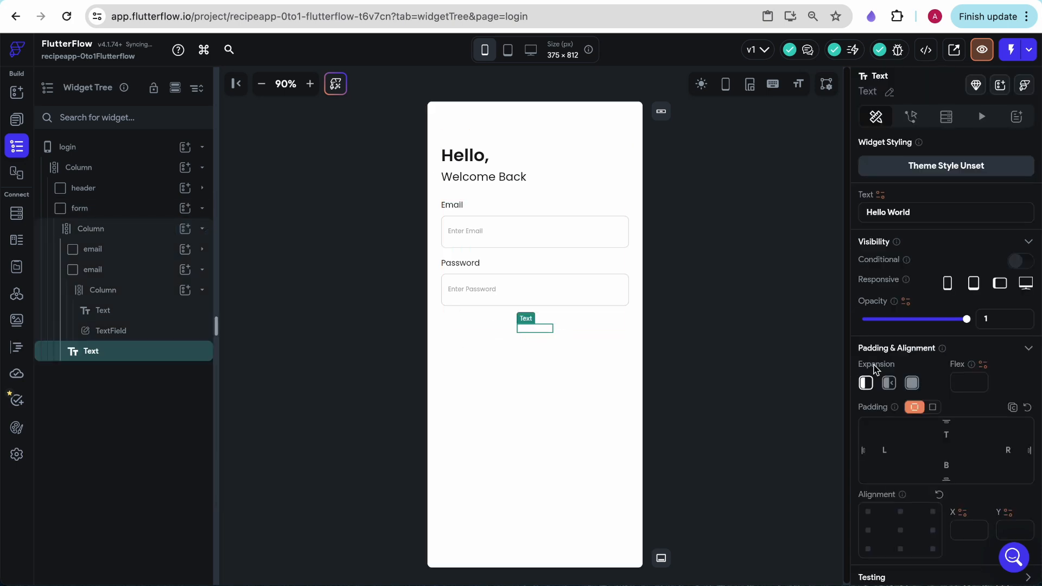
click(321, 1)
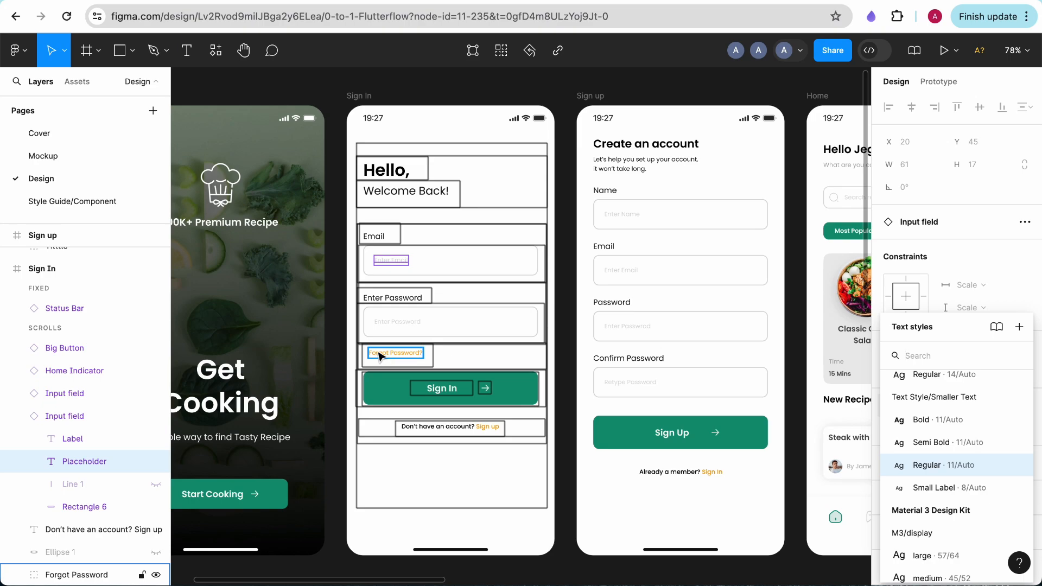
click(186, 2)
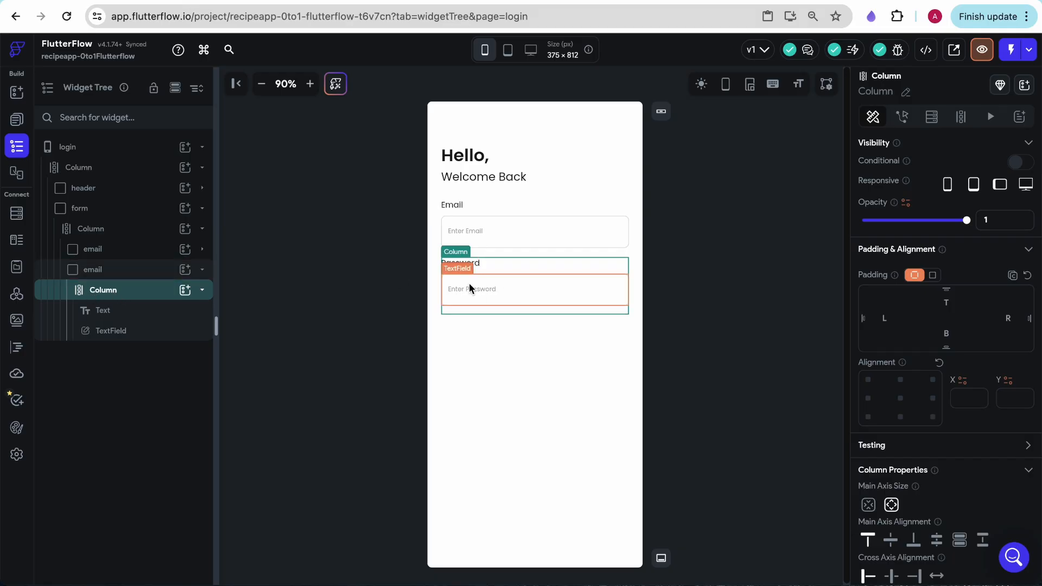
Rename the duplicated email container to "password"
click(95, 271)
click(893, 93)
text(passw)
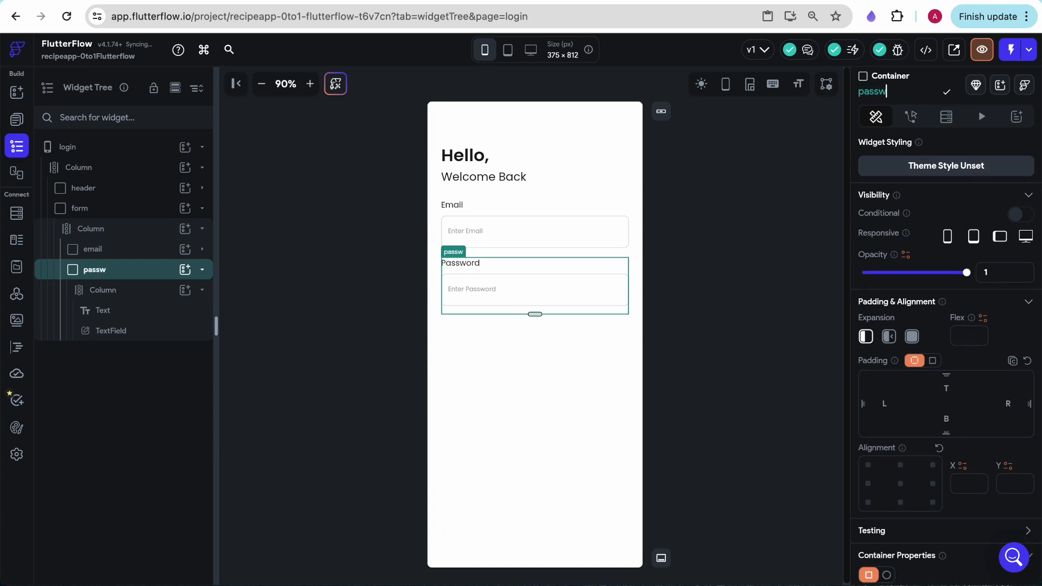
text(ord)
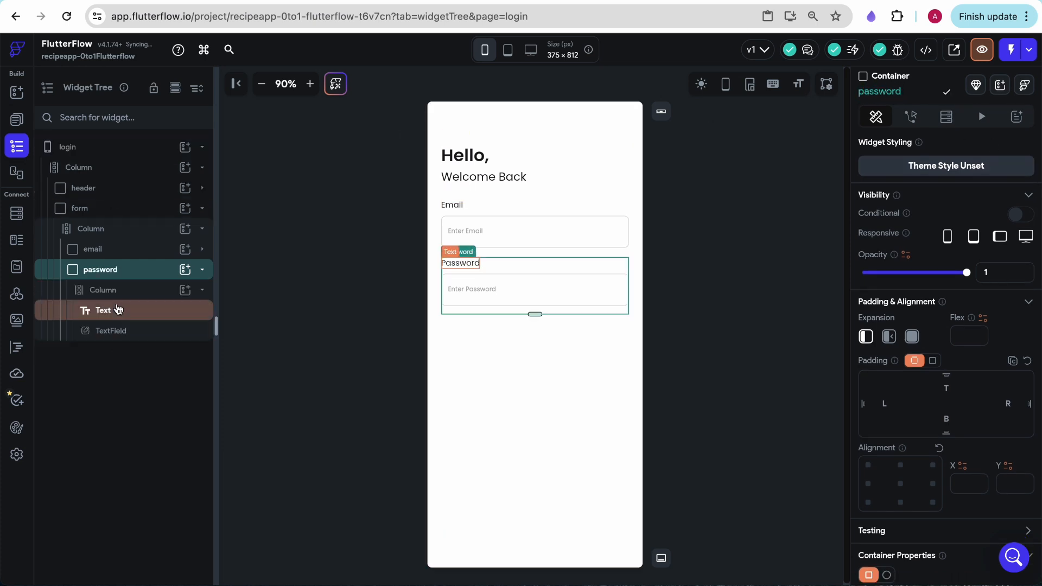
Add a Text widget below the TextField in the password block's column and give it the Body Large theme style
click(186, 291)
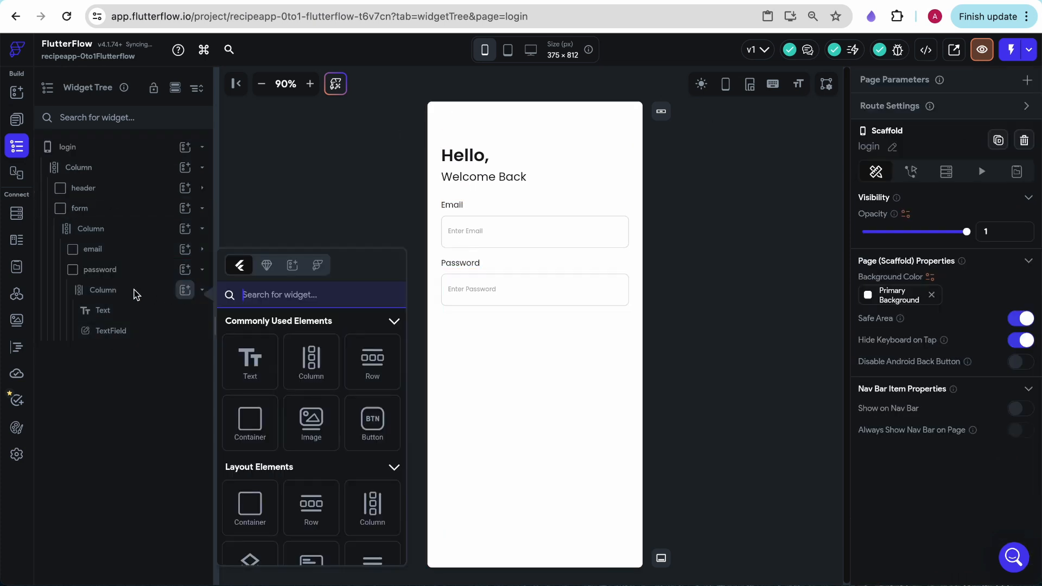
click(283, 354)
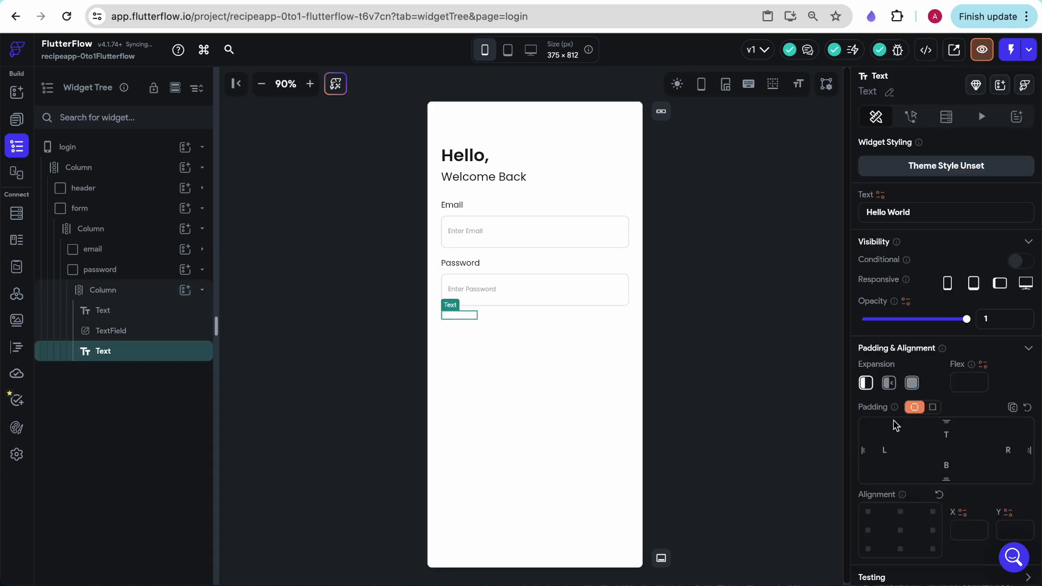
scroll(896, 425, down, 5)
click(883, 390)
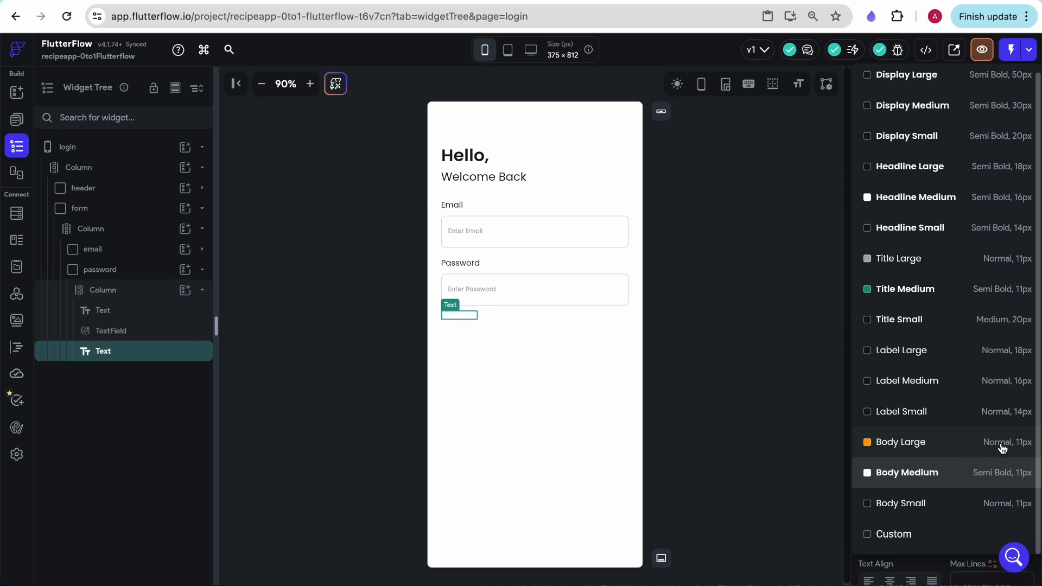
click(1003, 449)
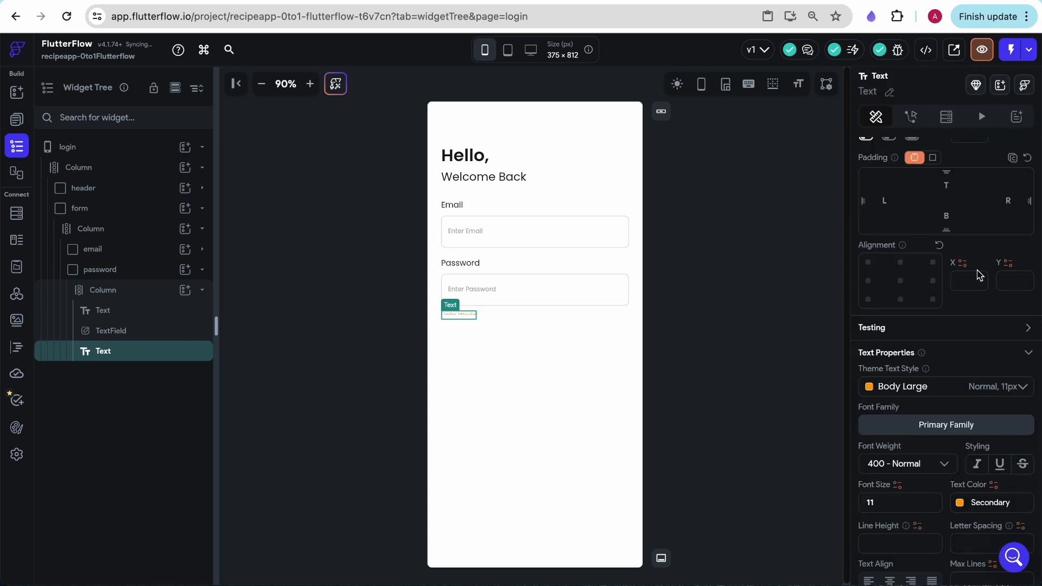
Set the new text widget's content to "Forgot Password?"
scroll(977, 274, up, 5)
triple_click(911, 212)
text(Fo)
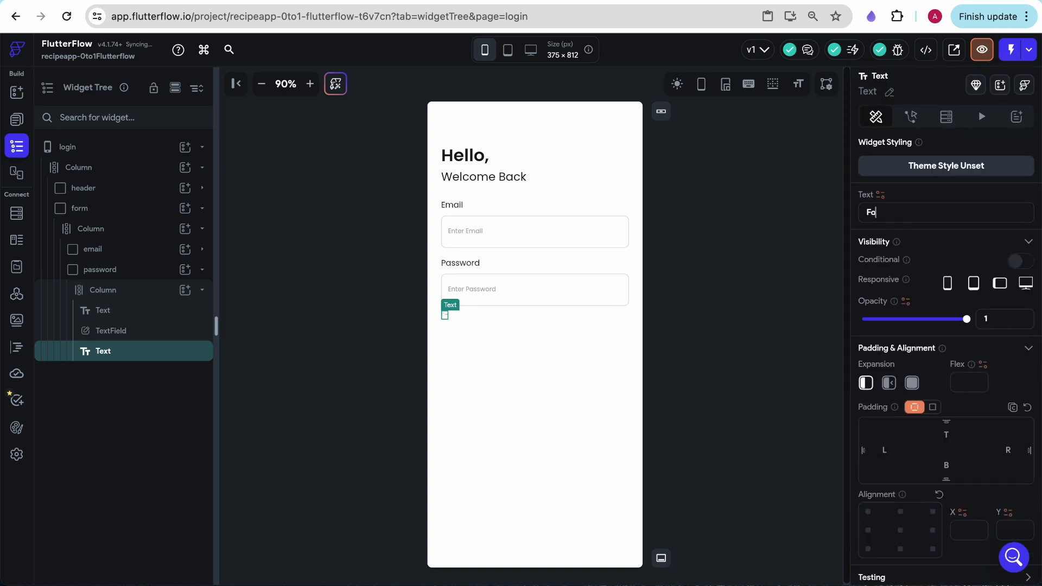
text(rgot Password?)
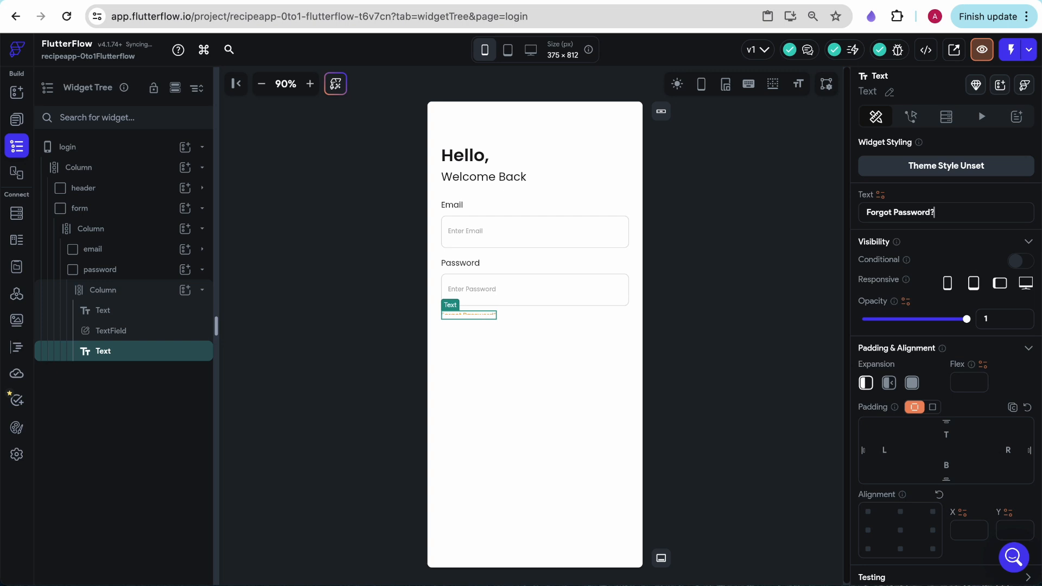
Clear the password container's fixed height so it fits its contents
click(103, 270)
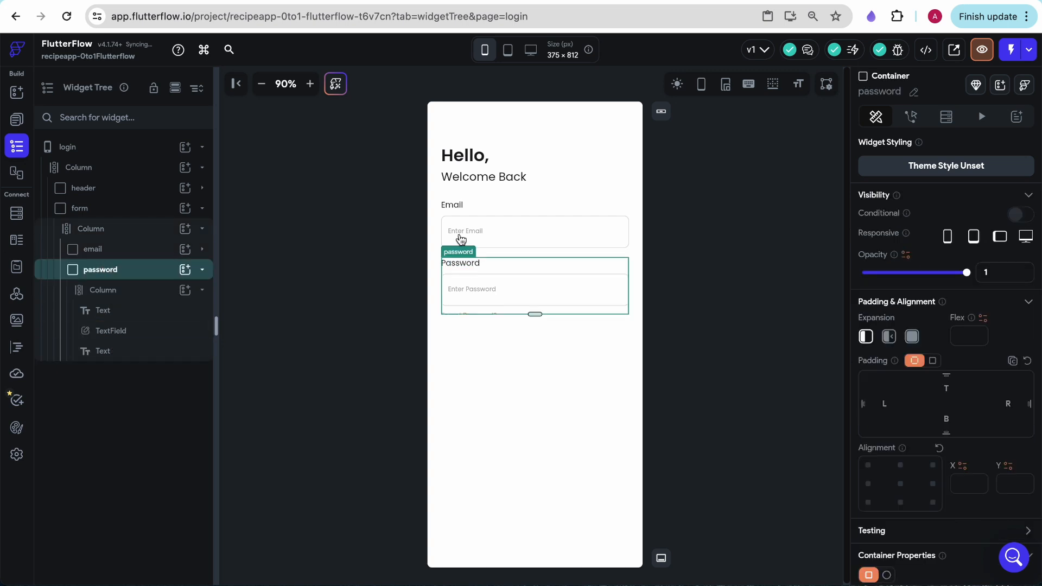
scroll(988, 418, down, 3)
click(973, 431)
key(BackSpace)
key(BackSpace)
key(BackSpace)
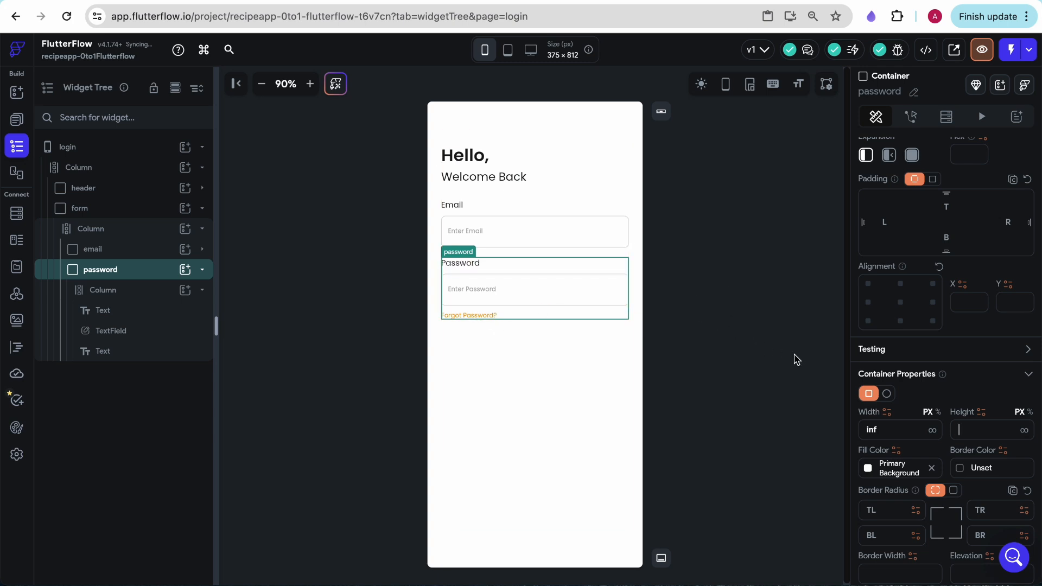
click(739, 342)
Add top padding to the "Forgot Password?" text and compare the page with the Figma Sign In mockup
click(467, 315)
scroll(922, 456, down, 2)
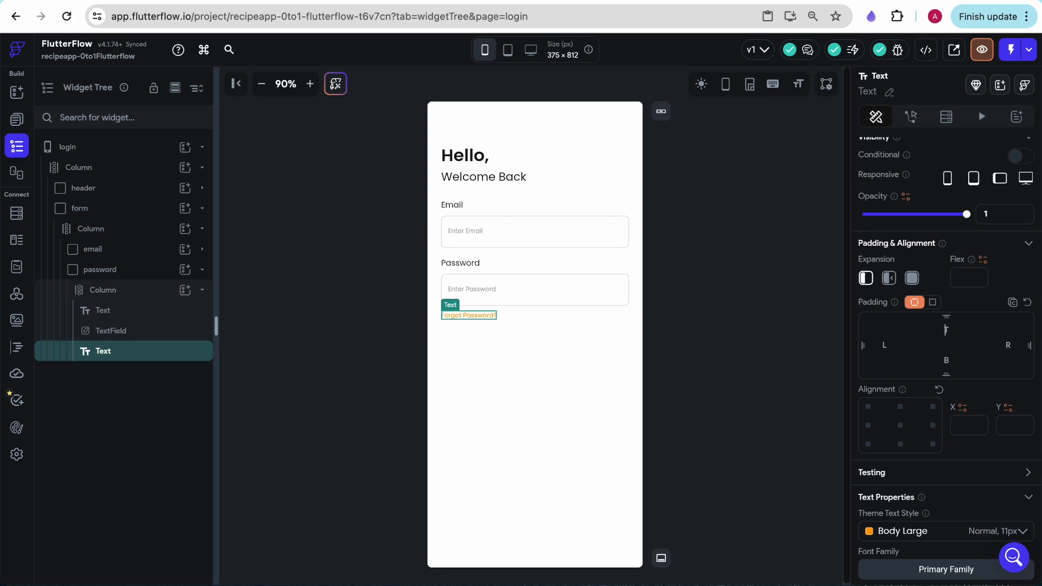
click(801, 428)
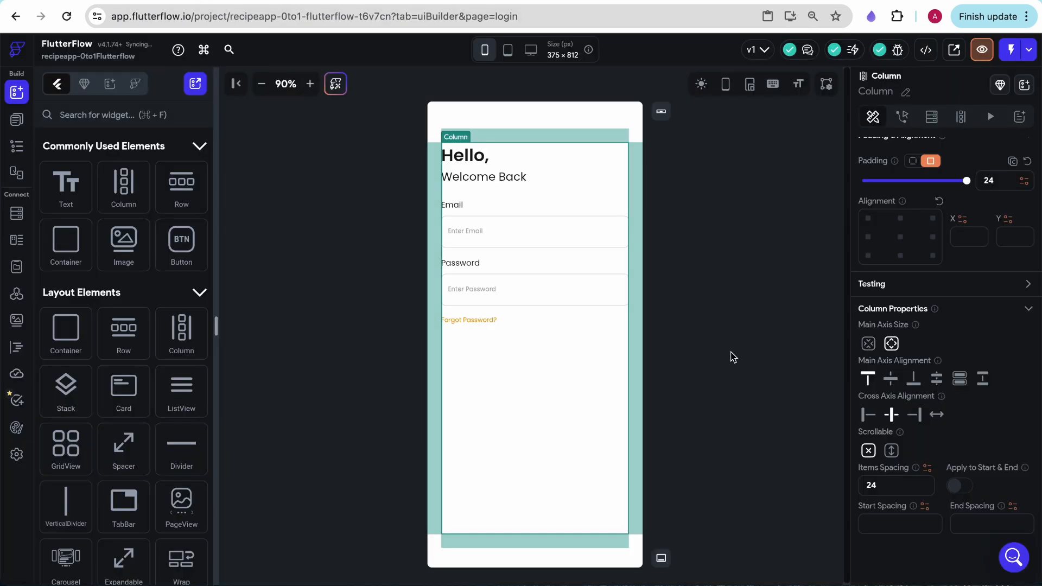
click(734, 356)
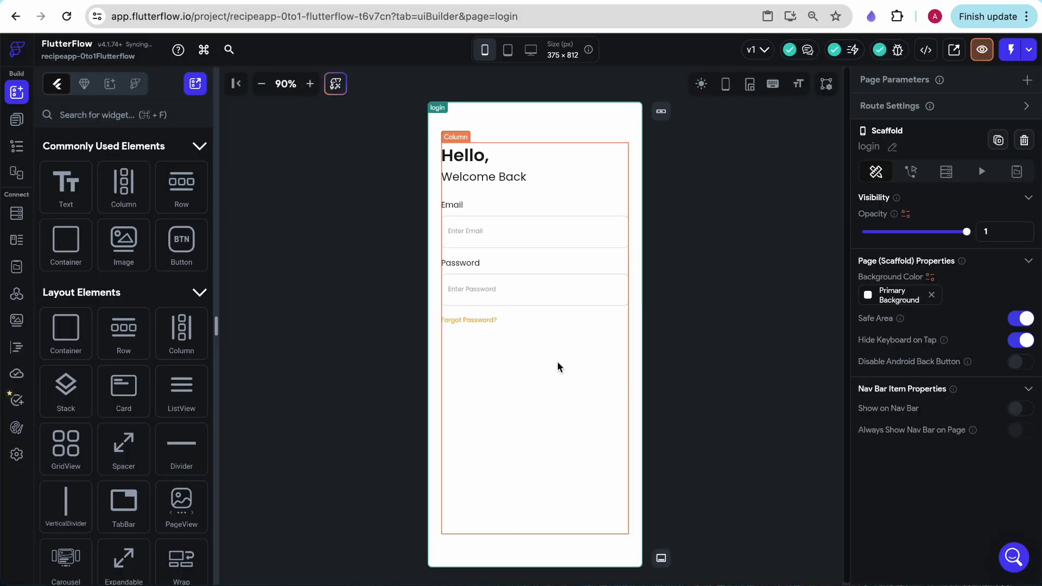
Add a Button below the "Forgot Password?" text and set its width to infinity
drag(187, 244, 525, 357)
scroll(911, 490, down, 4)
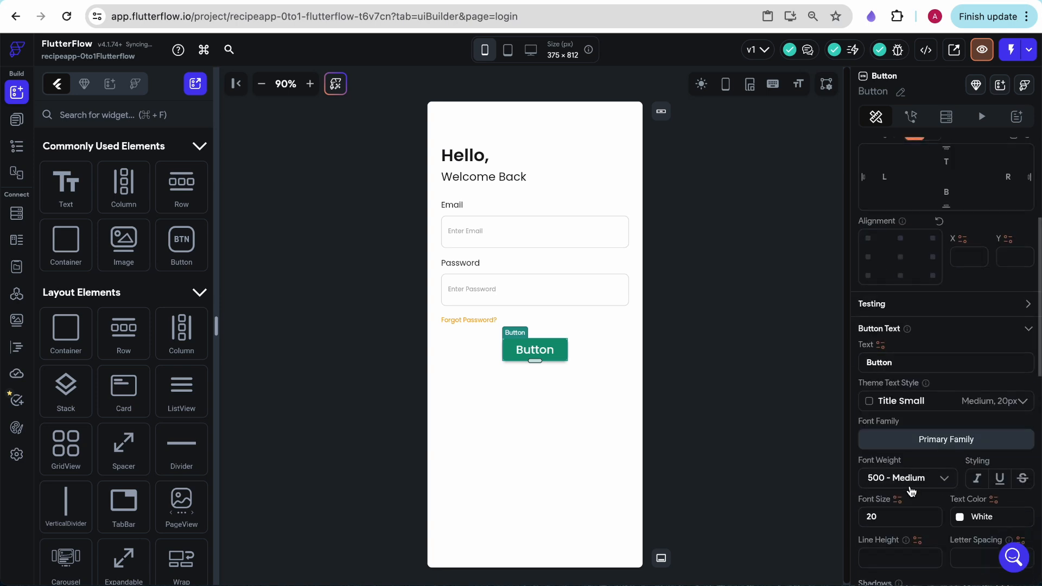
scroll(917, 380, up, 4)
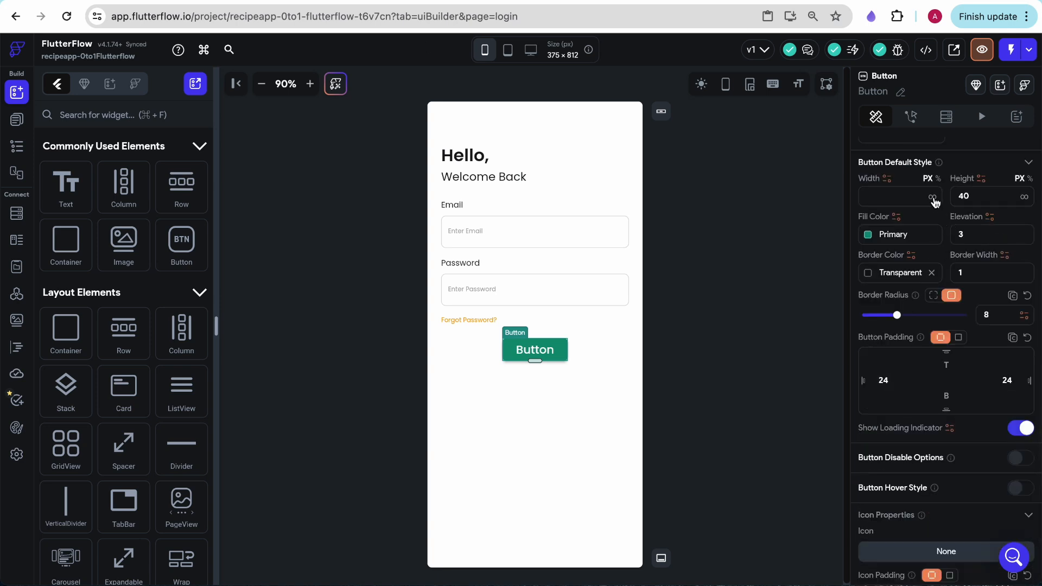
click(932, 197)
Clear the button's left padding, reduce its right padding to 2 and set its height to 55
double_click(883, 381)
key(BackSpace)
click(1010, 382)
key(BackSpace)
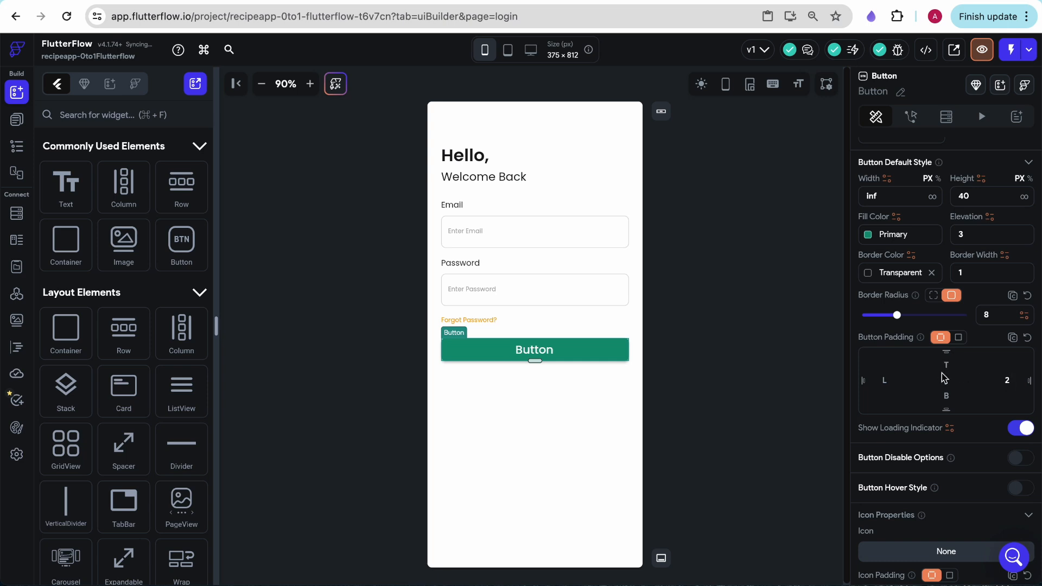
scroll(944, 378, up, 3)
click(799, 348)
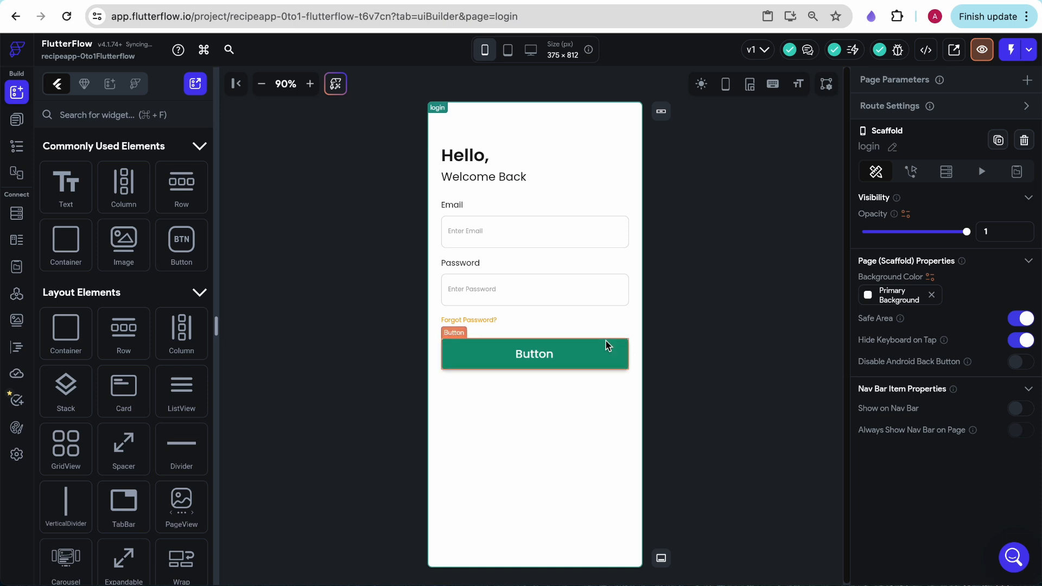
Set the button's elevation to 0 and its border width to 0
click(624, 350)
key(BackSpace)
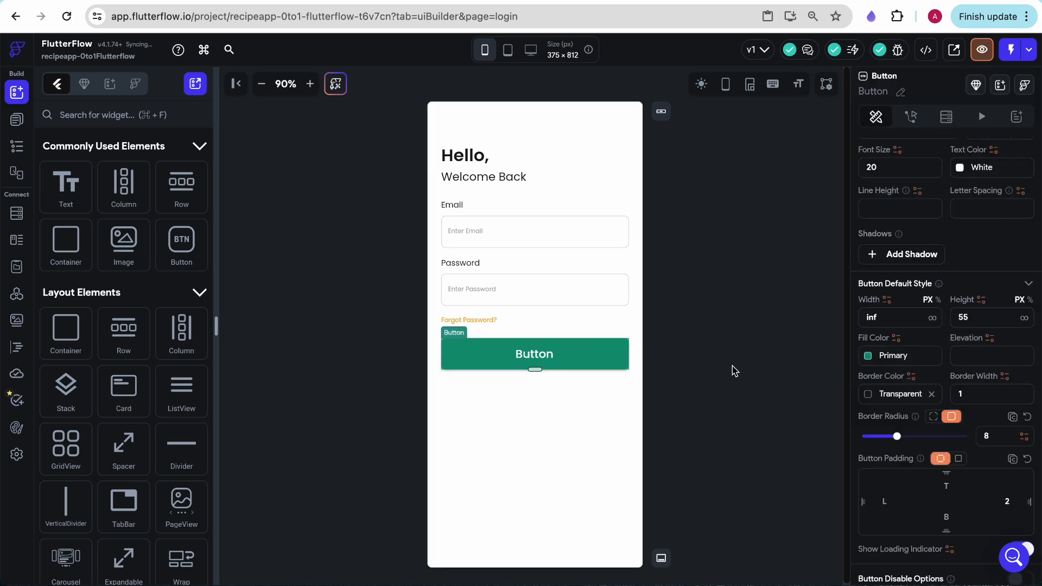
click(685, 362)
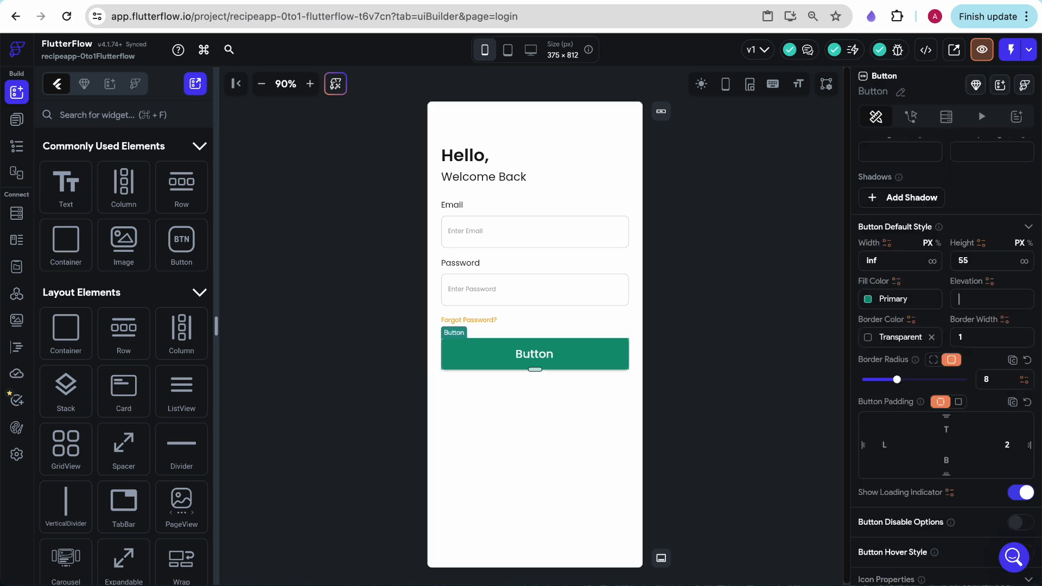
text(0)
click(965, 337)
key(BackSpace)
Set the button's text to "Sign In" and apply the Headline Medium theme style
scroll(933, 281, up, 5)
scroll(917, 288, up, 1)
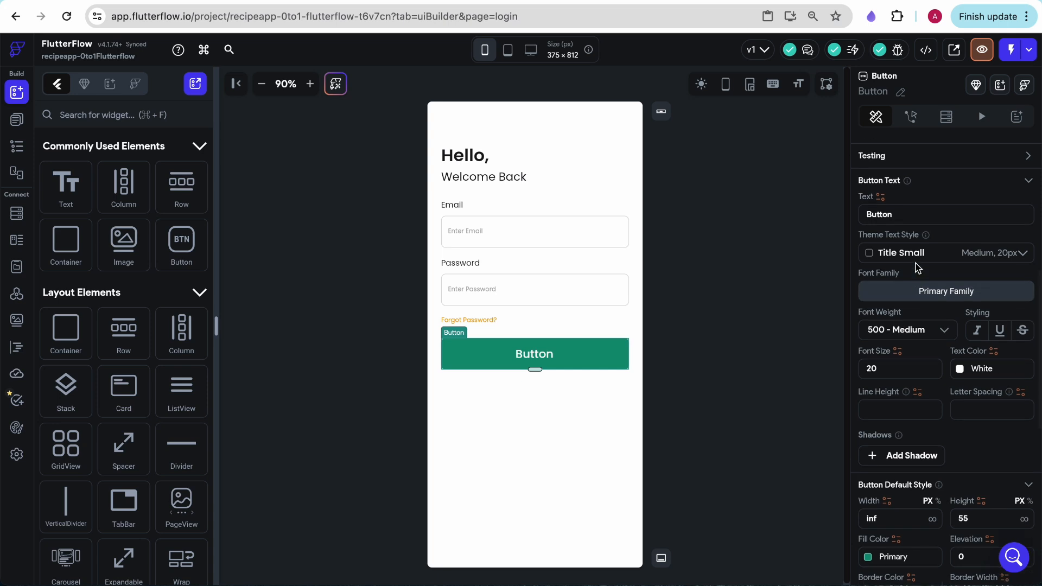
double_click(877, 226)
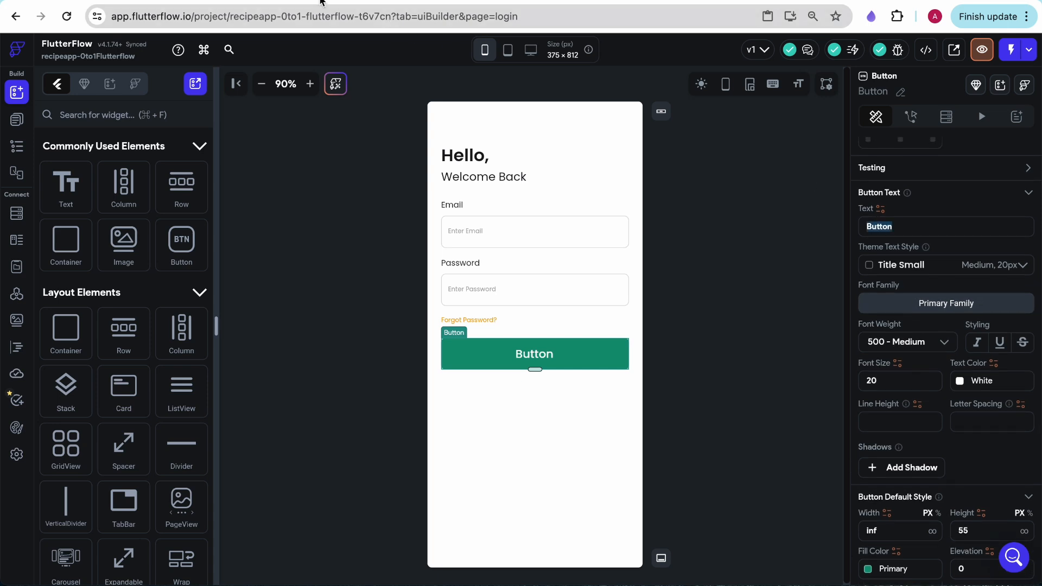
text(Sign In)
click(923, 263)
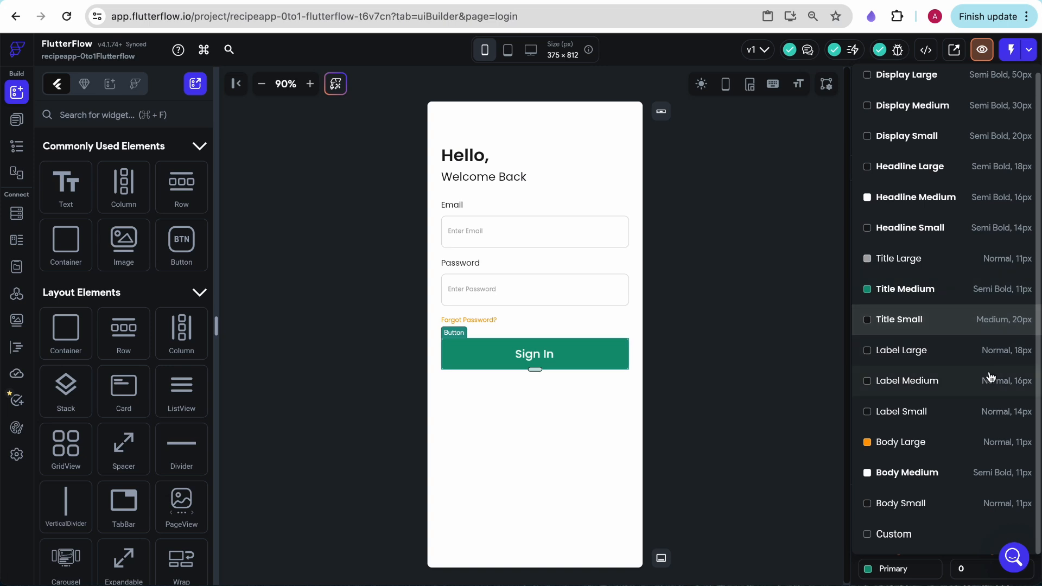
click(1006, 198)
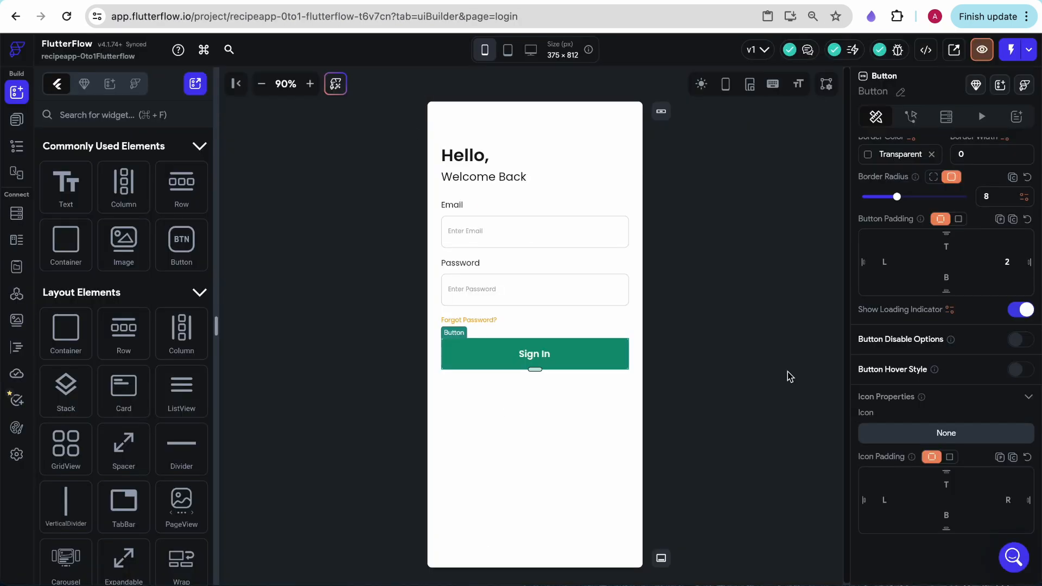
Try to find an icon for the Sign In button by searching the icon library for "arrow"
click(928, 440)
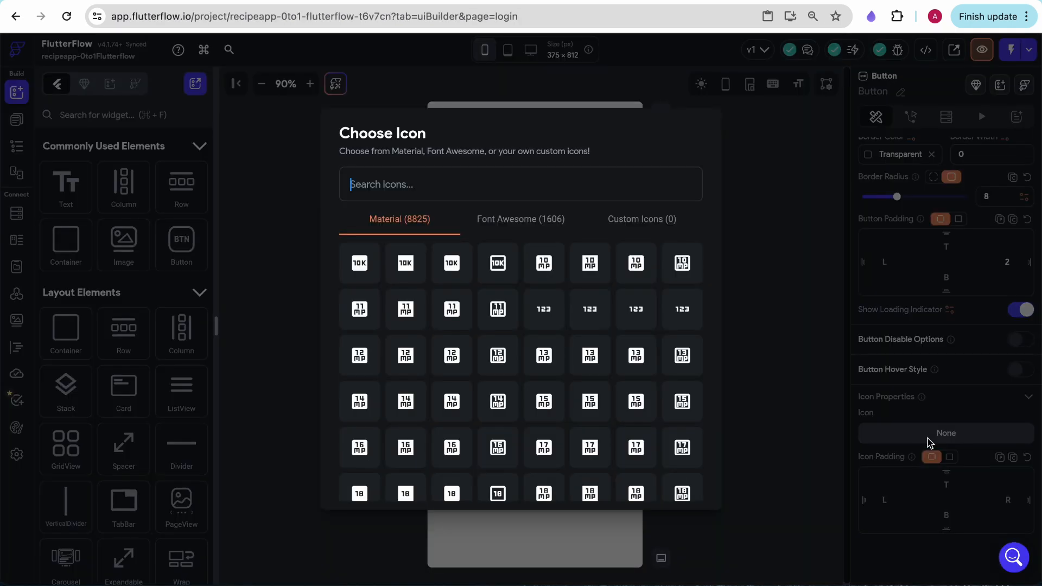
scroll(496, 391, down, 3)
text(arrow)
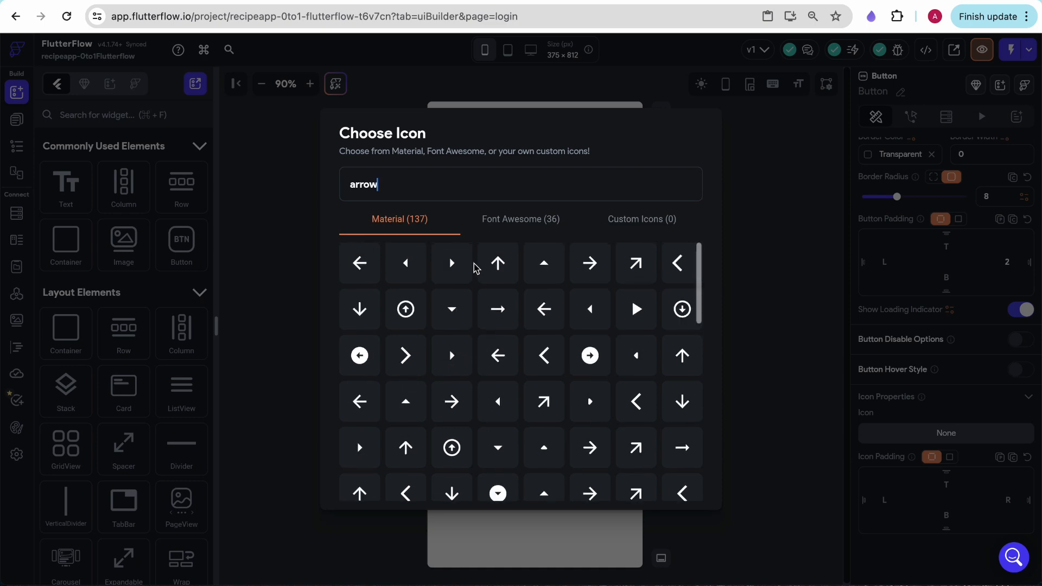
click(774, 289)
click(713, 426)
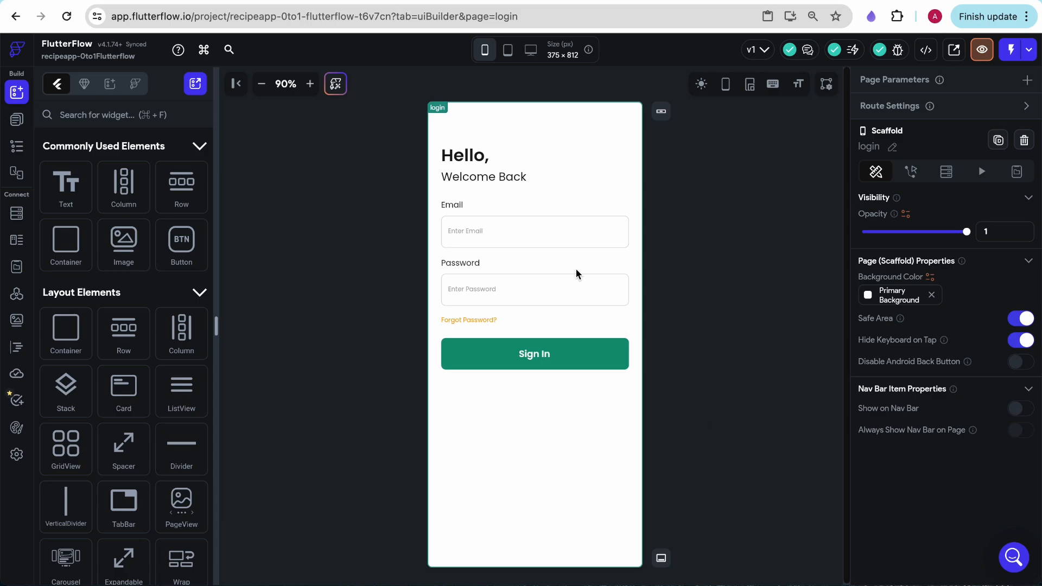
Check the mockup's sign-up line, add a Row with two Text widgets below the Sign In button and centre its main axis alignment
click(233, 1)
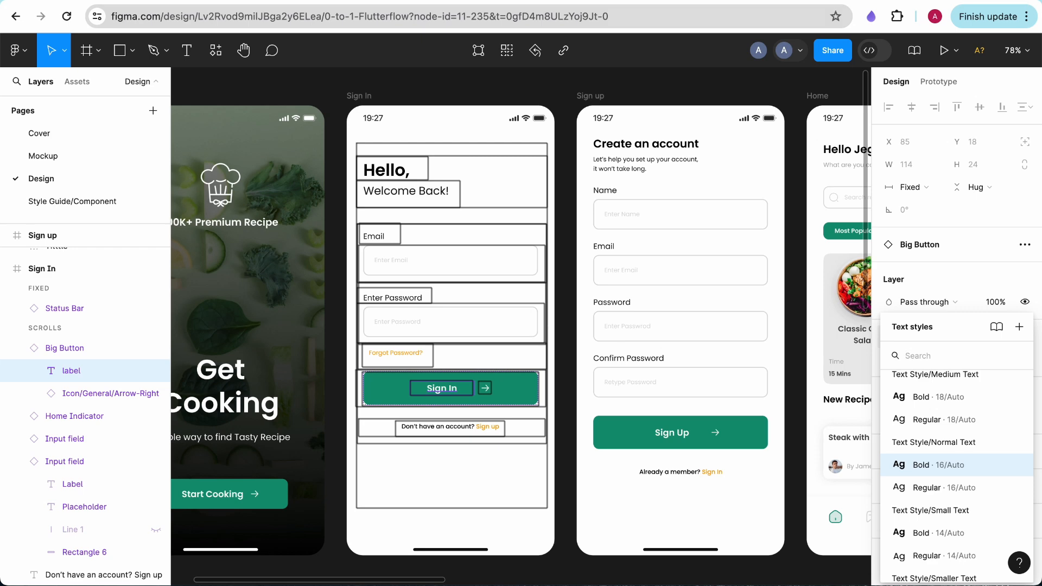
click(130, 1)
drag(180, 194, 516, 391)
drag(81, 195, 470, 388)
drag(65, 187, 504, 389)
click(591, 385)
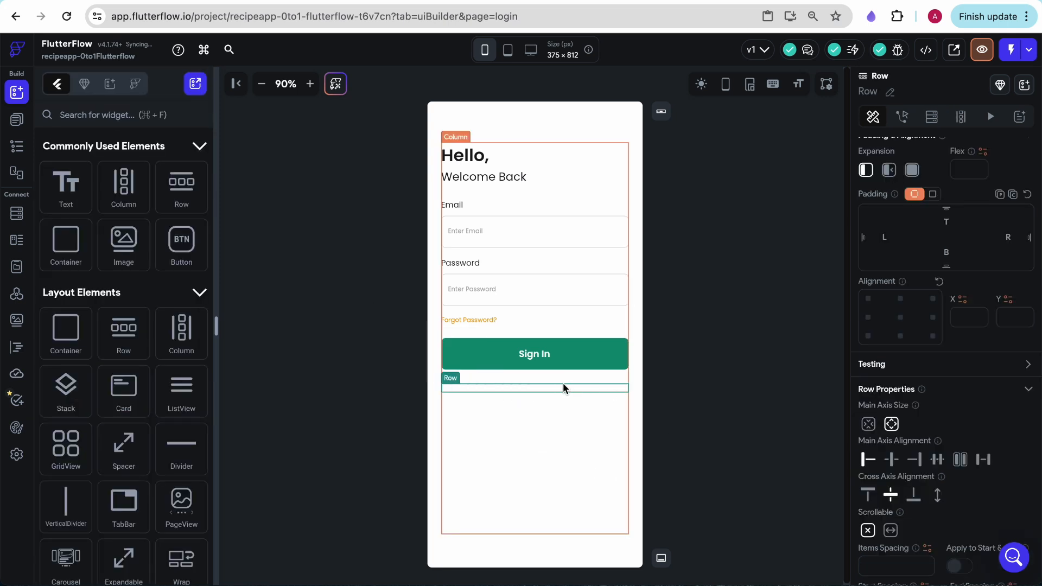
click(891, 459)
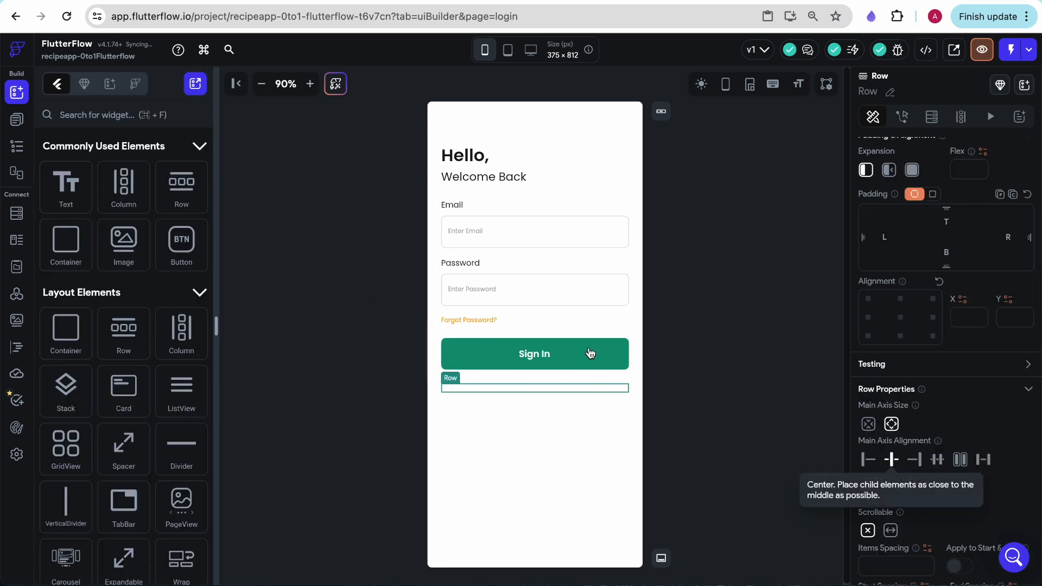
Apply the Body Small theme style to the row's first text and Body Large to its second text
click(513, 385)
click(901, 369)
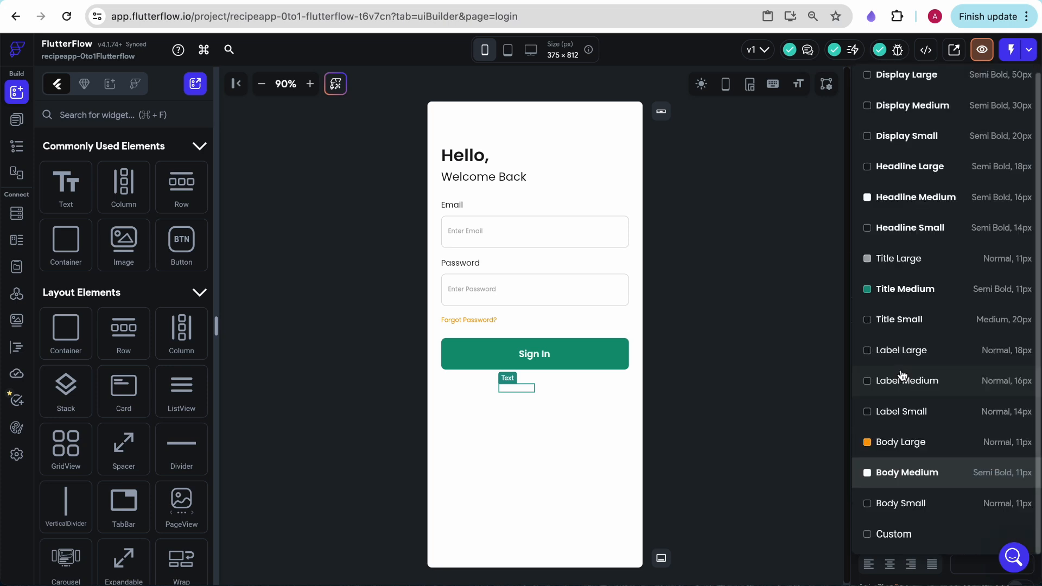
click(988, 502)
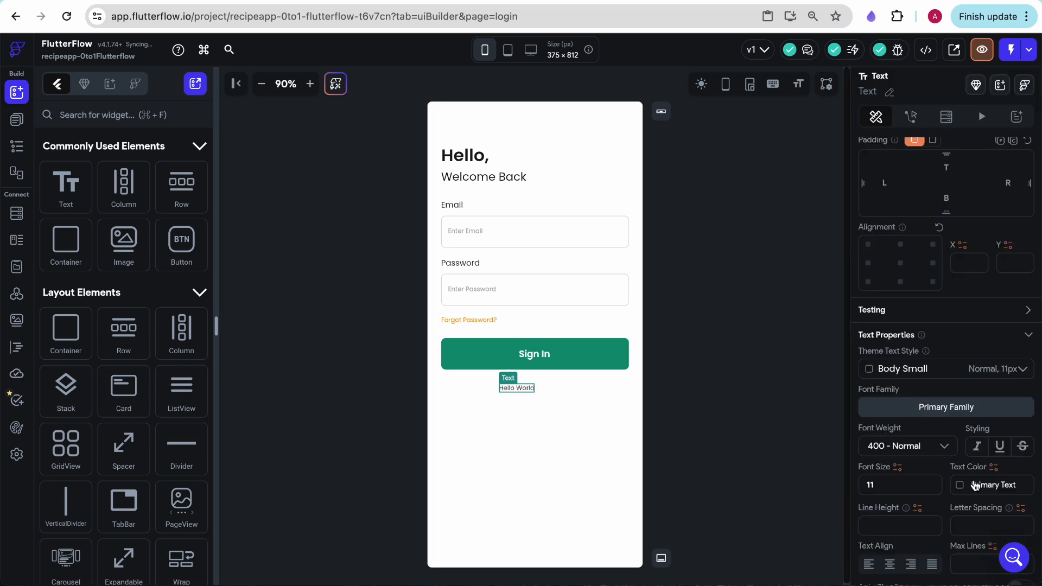
click(549, 386)
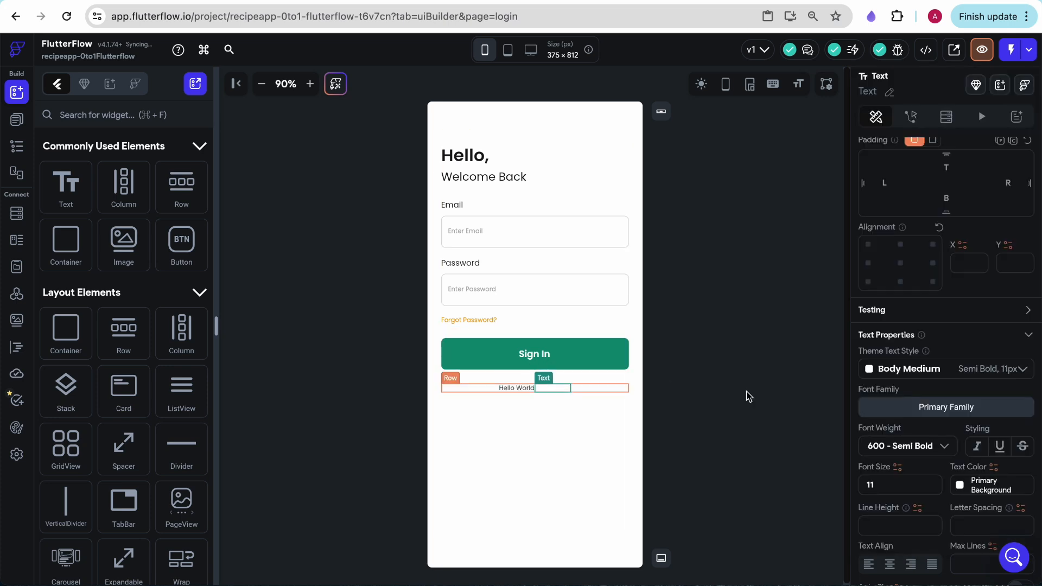
click(900, 369)
click(931, 443)
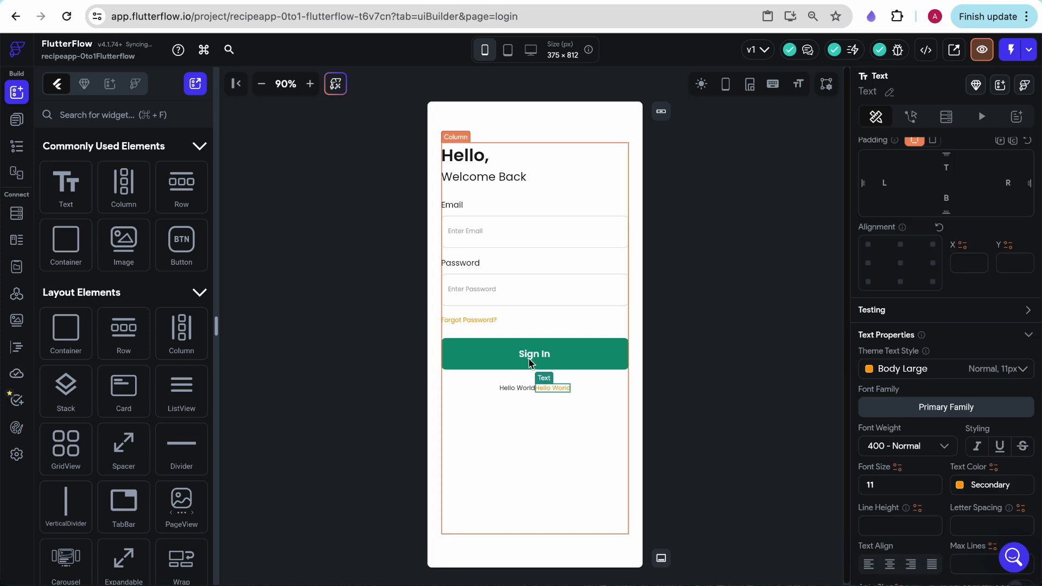
Set the row's first text to "Don't have an account?"
click(517, 388)
triple_click(909, 215)
text(Don)
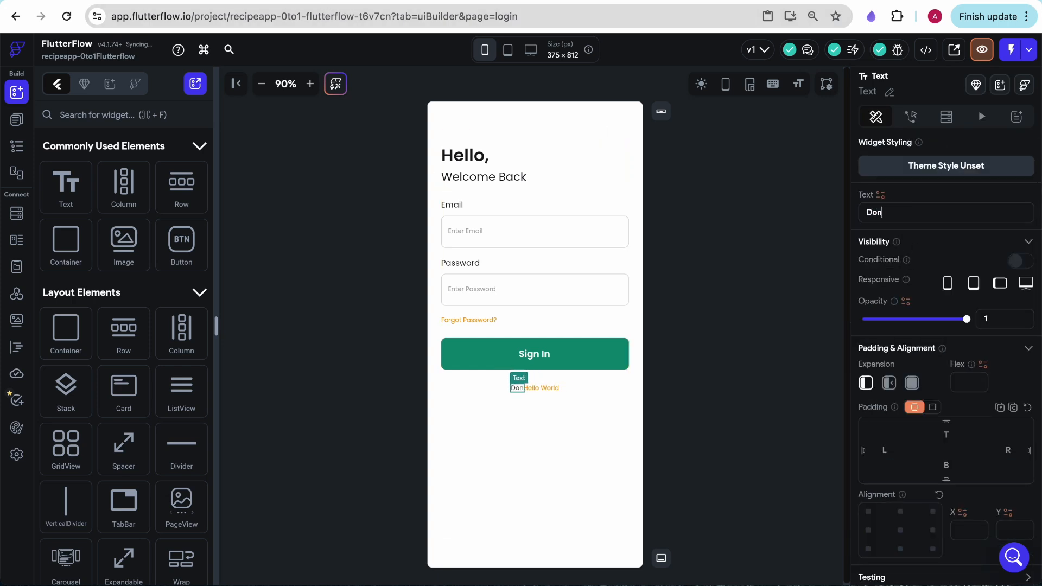
text('t have an ac)
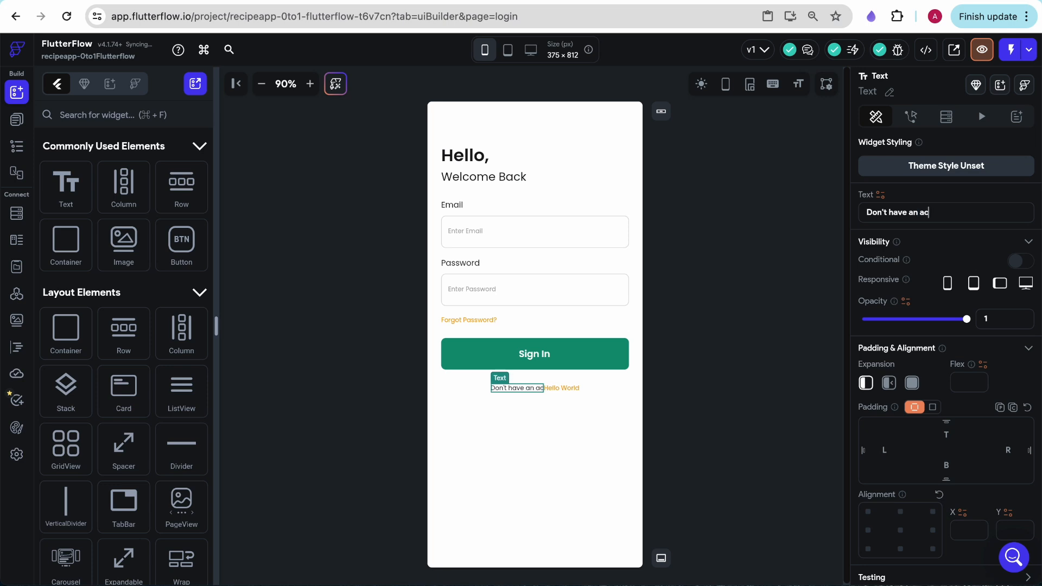
text(count?)
Set the row's second text to "Sign Up"
click(572, 387)
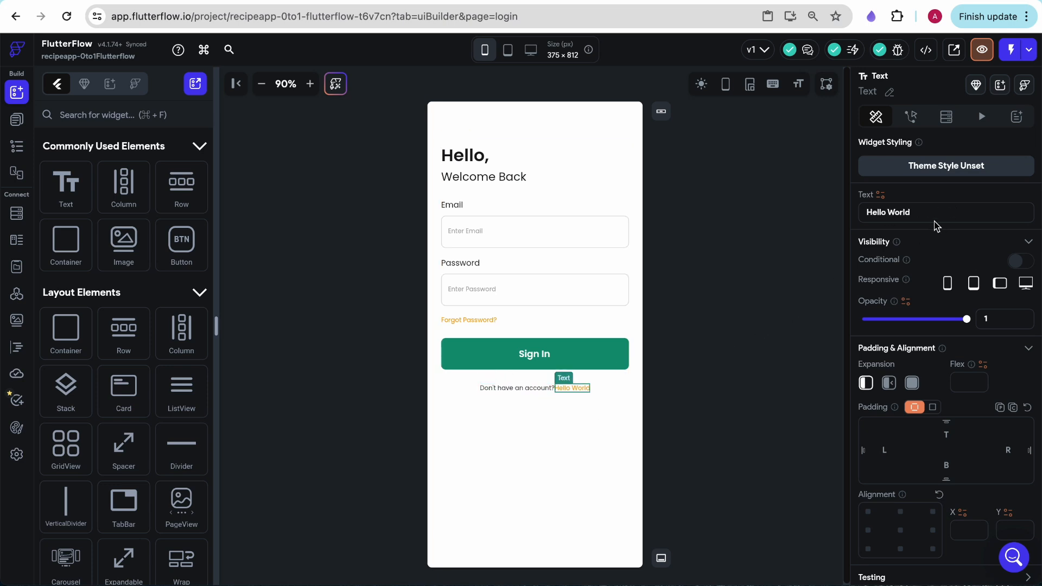
triple_click(898, 217)
text(Sig)
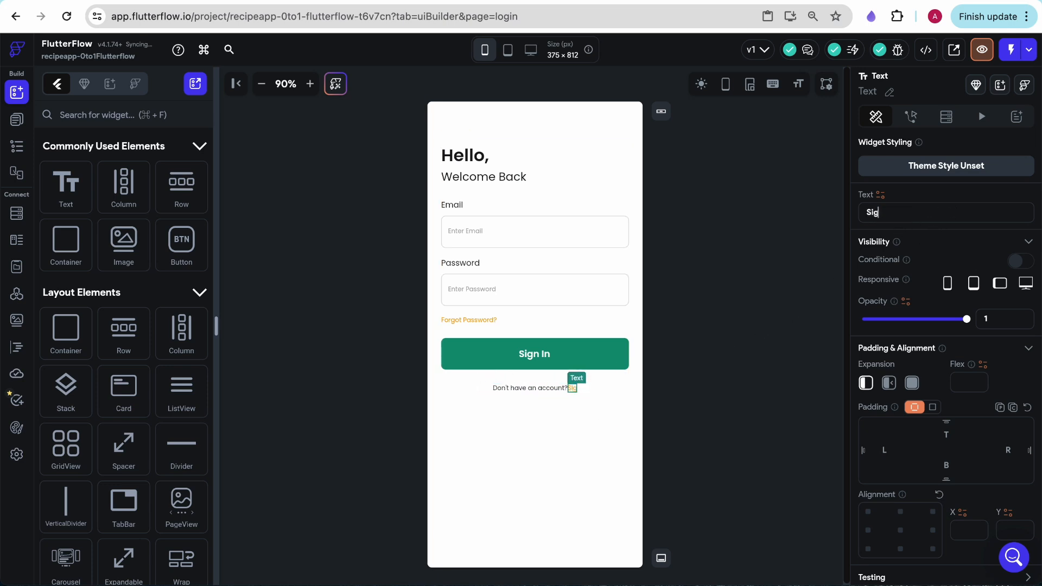
text(n Up)
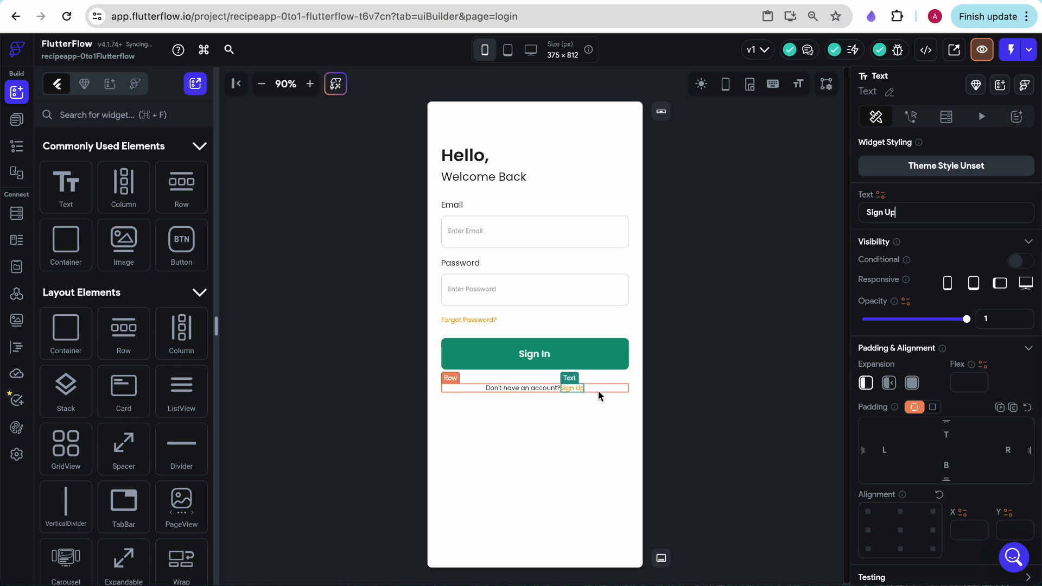
Set the items spacing of the sign-up row to 8
click(599, 390)
scroll(901, 477, down, 5)
click(900, 486)
text(8)
click(612, 461)
click(674, 461)
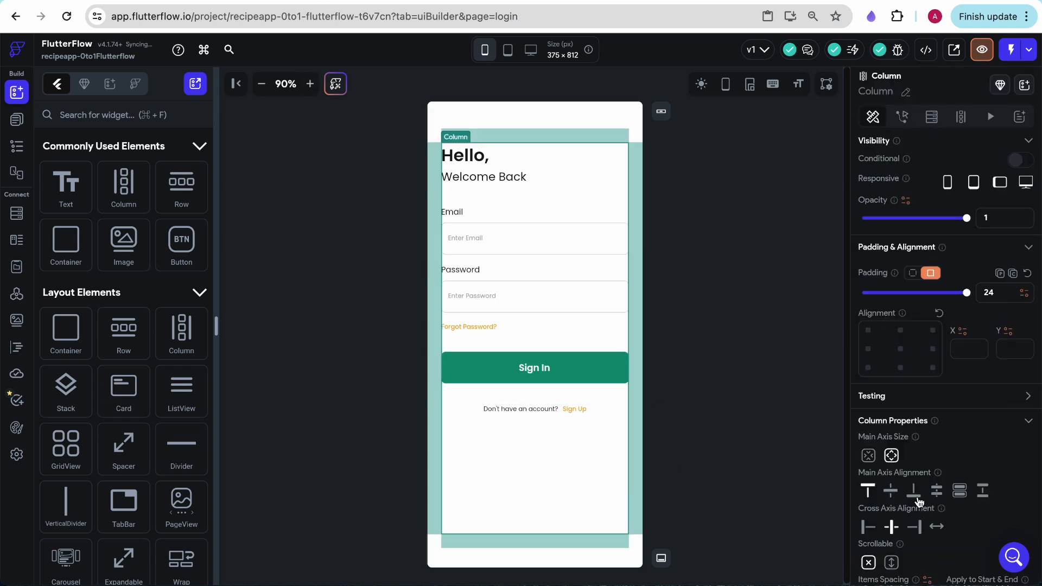
Widen the items spacing of the login page's main column beyond 24
scroll(918, 500, down, 3)
click(893, 488)
key(BackSpace)
key(BackSpace)
text(24)
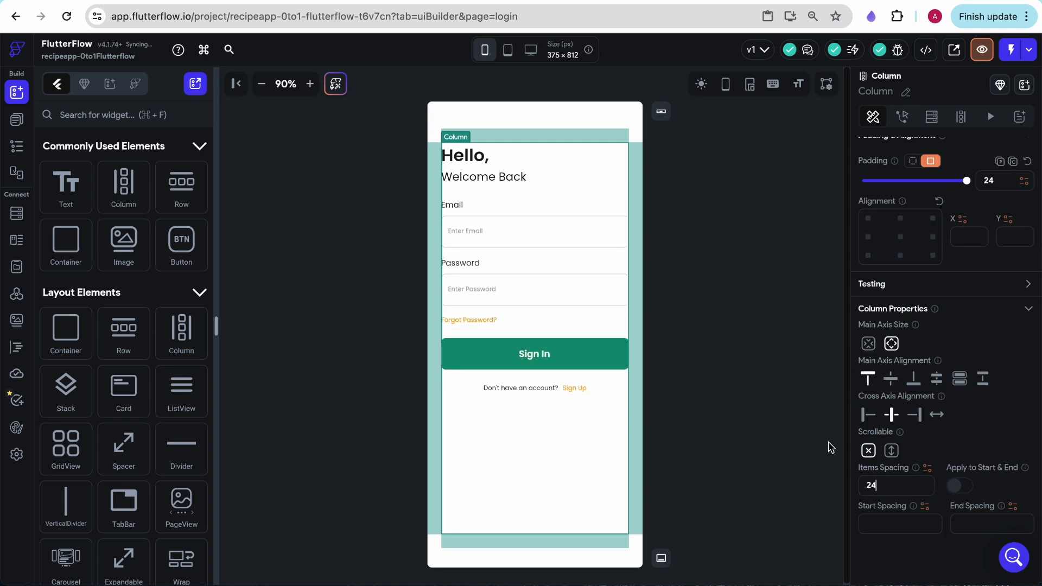
drag(889, 487, 806, 493)
click(727, 406)
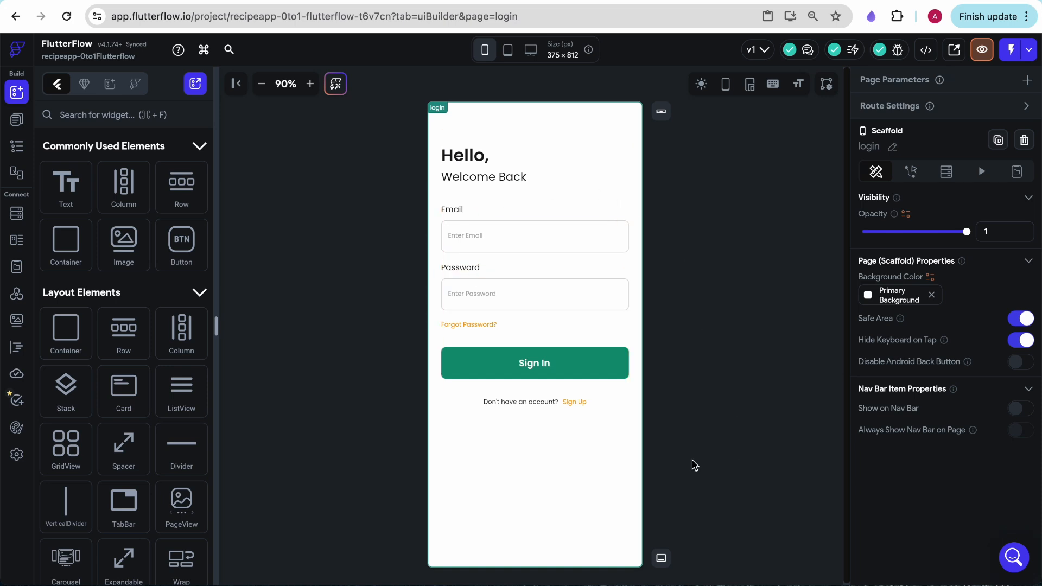
Review the login page's widget tree and look at HomePage, returning to the login page
click(608, 371)
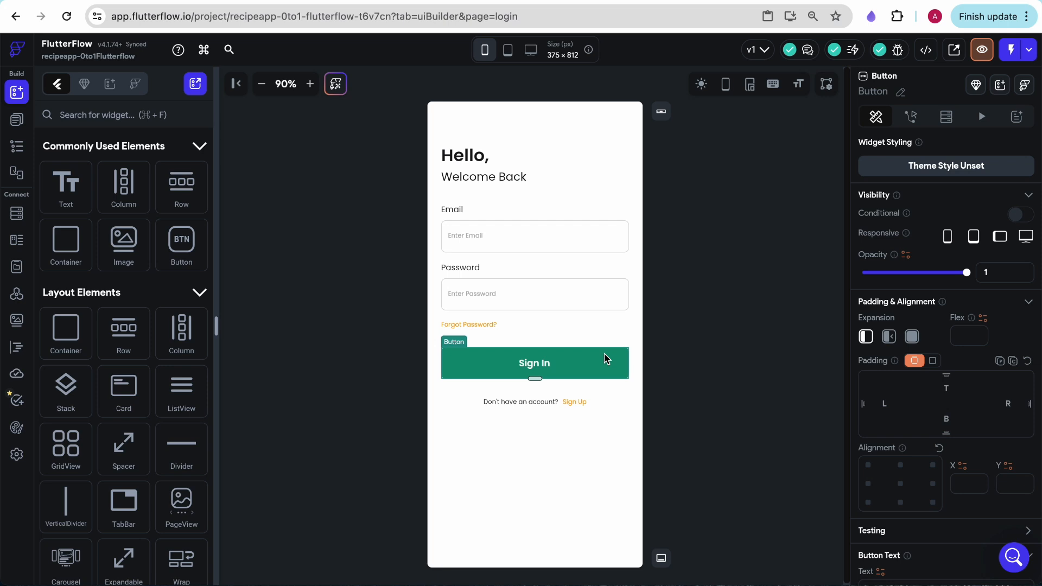
click(676, 382)
click(562, 376)
click(16, 146)
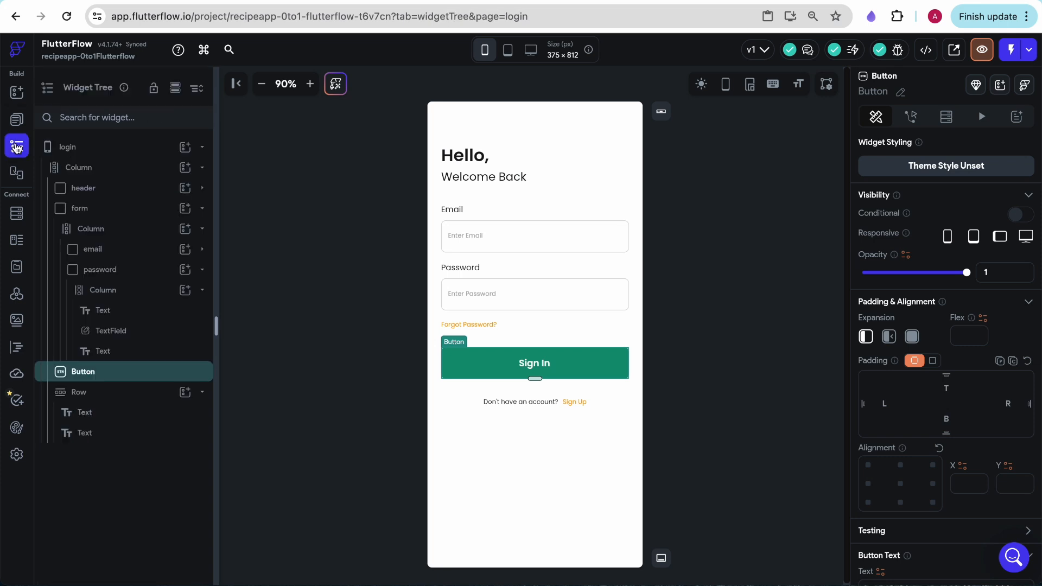
click(16, 123)
click(103, 154)
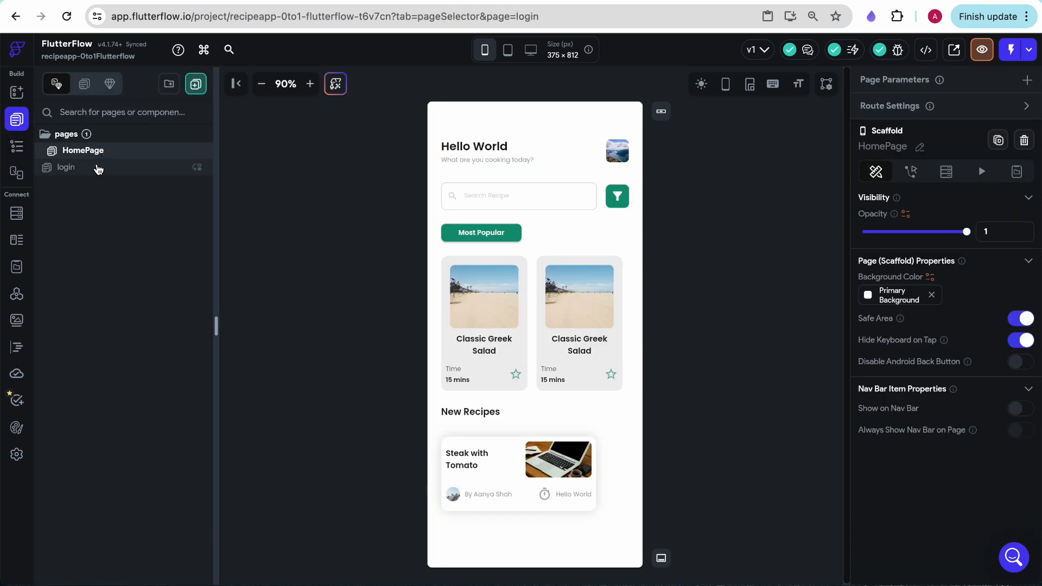
click(98, 170)
Add an On Tap action to the Sign In button that navigates to HomePage
click(560, 371)
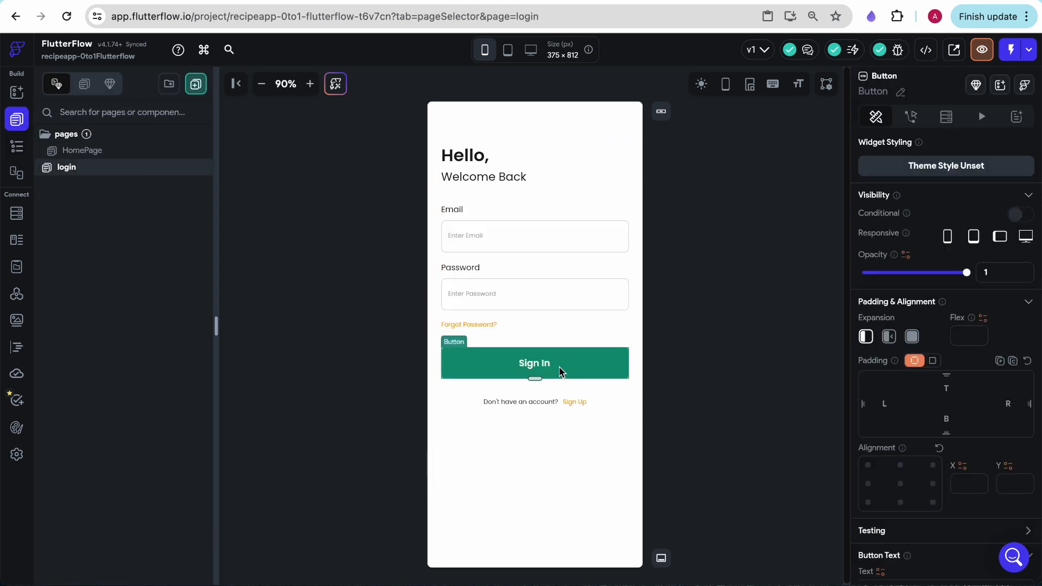
click(912, 119)
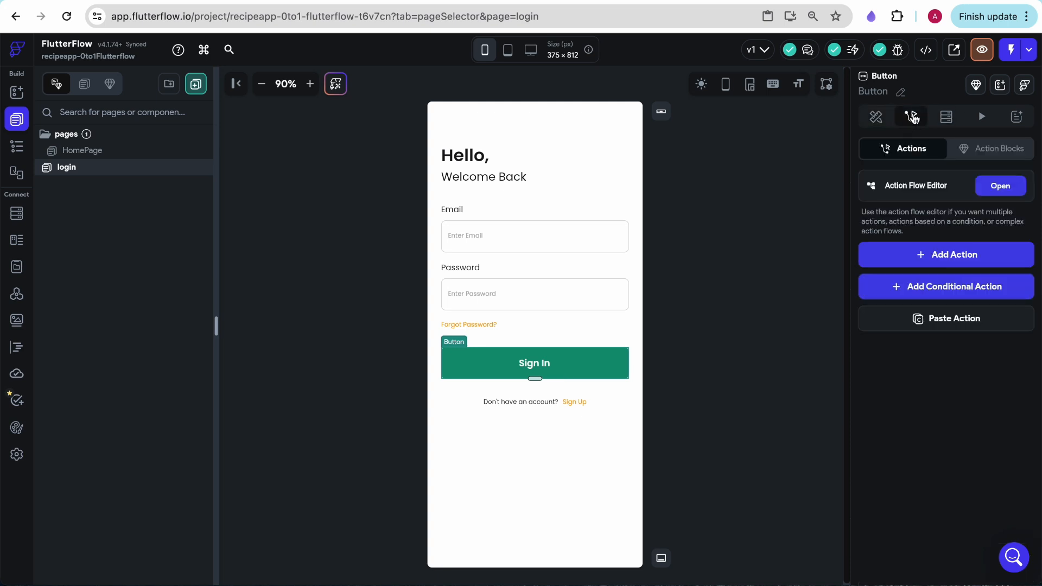
click(1000, 185)
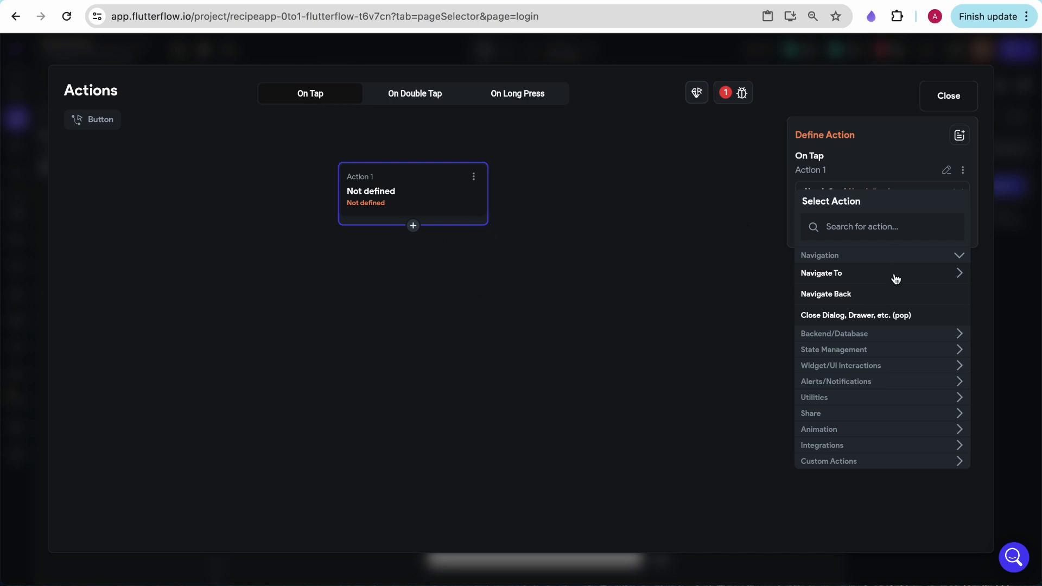
click(824, 275)
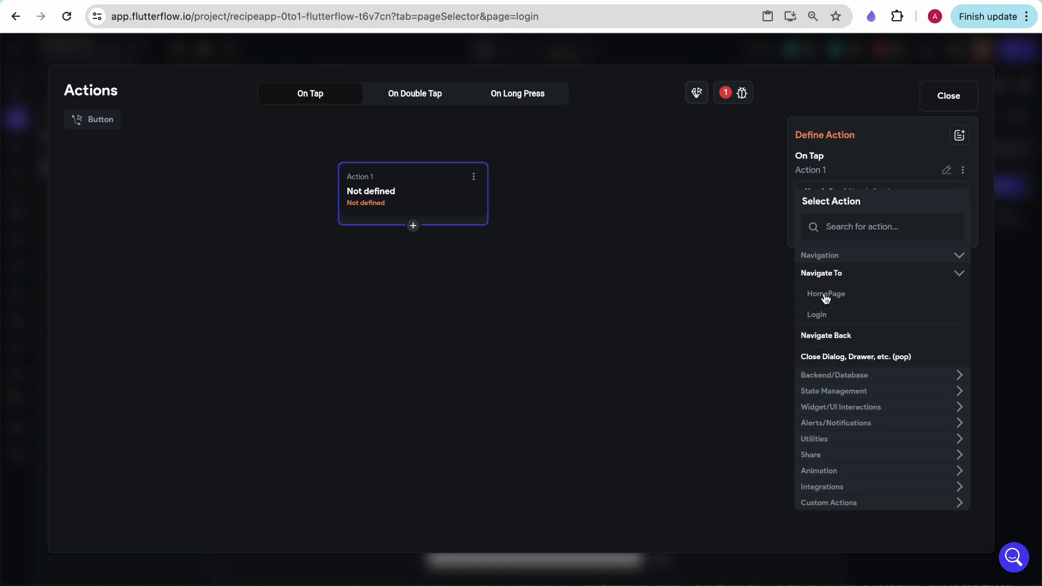
click(825, 296)
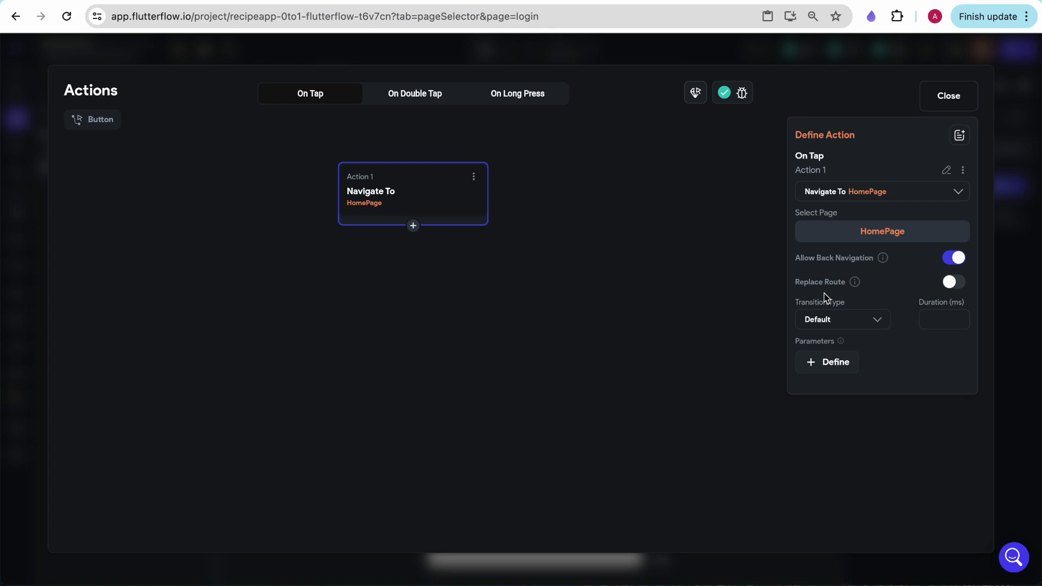
click(949, 99)
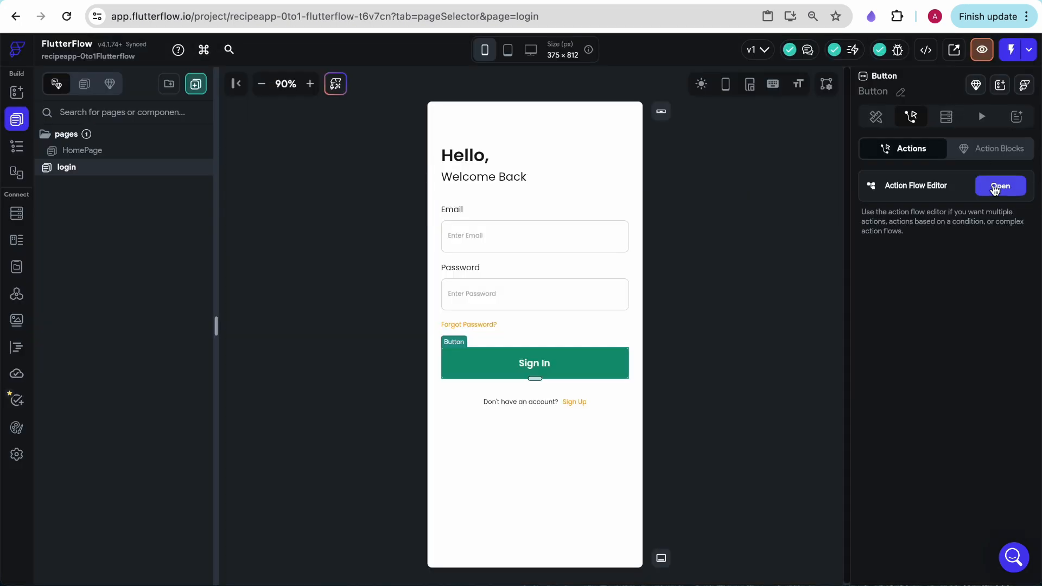
click(1000, 186)
click(413, 226)
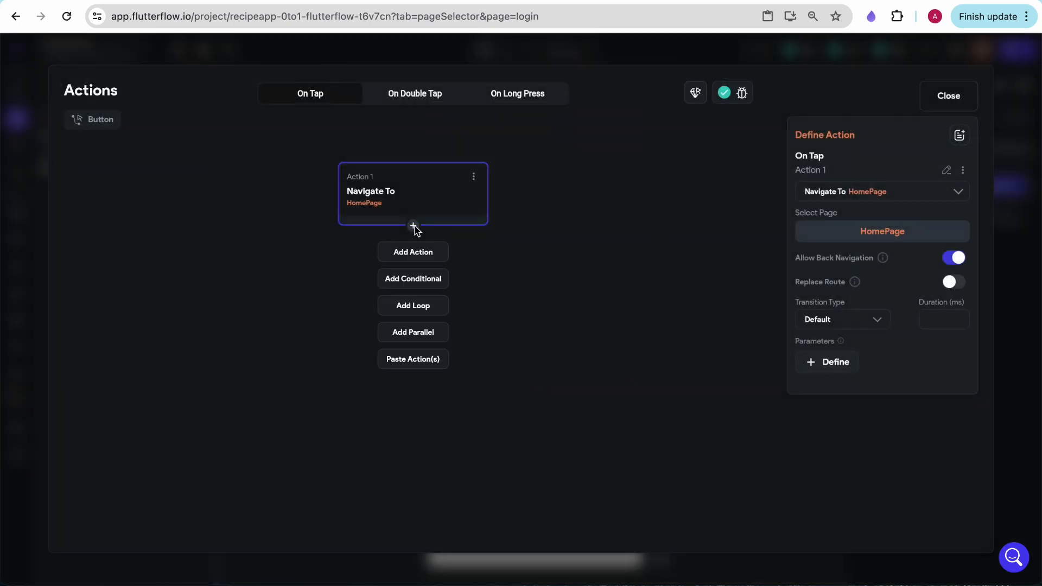
click(415, 254)
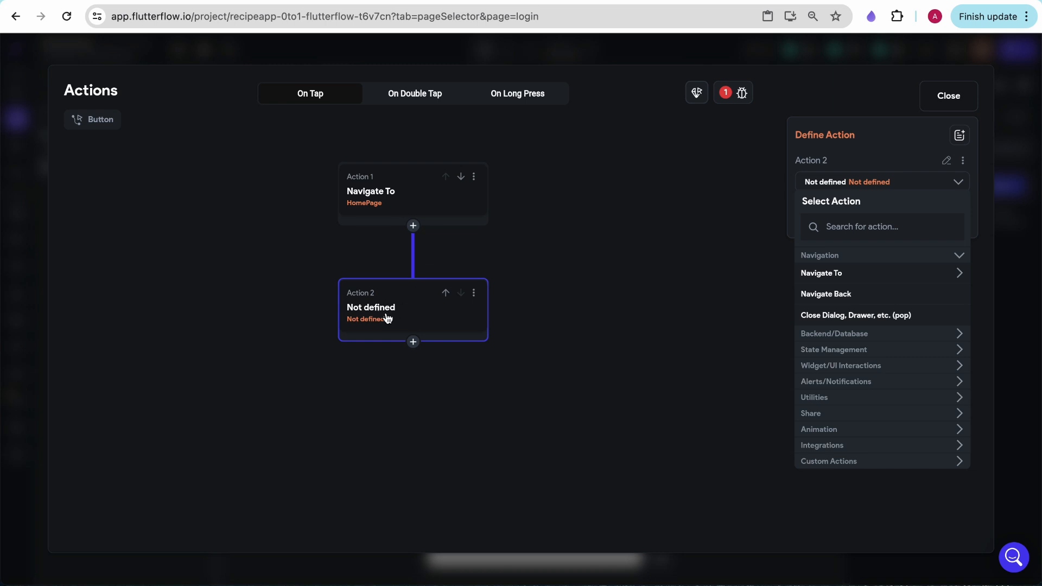
click(838, 367)
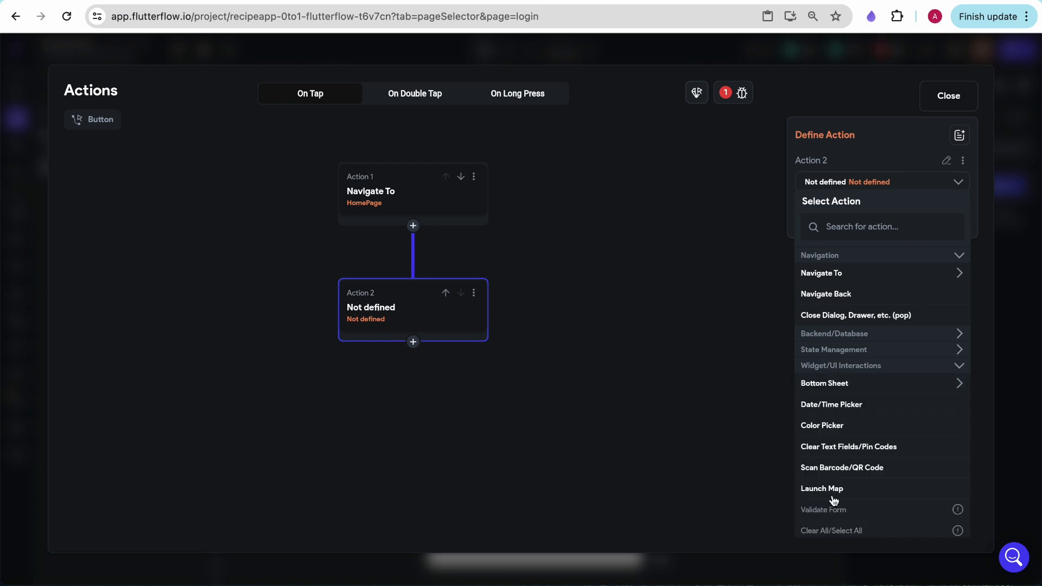
click(841, 351)
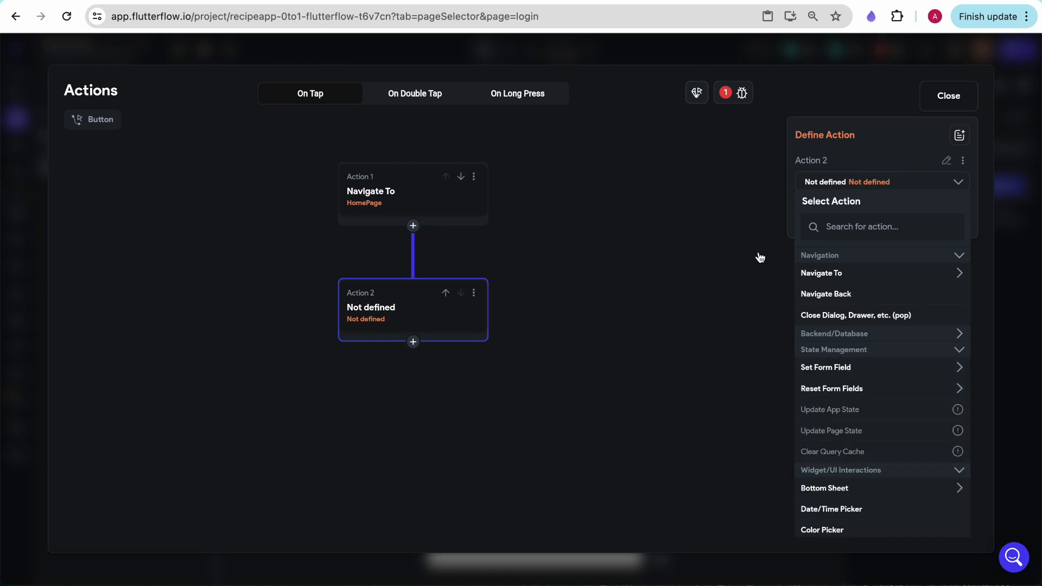
click(476, 294)
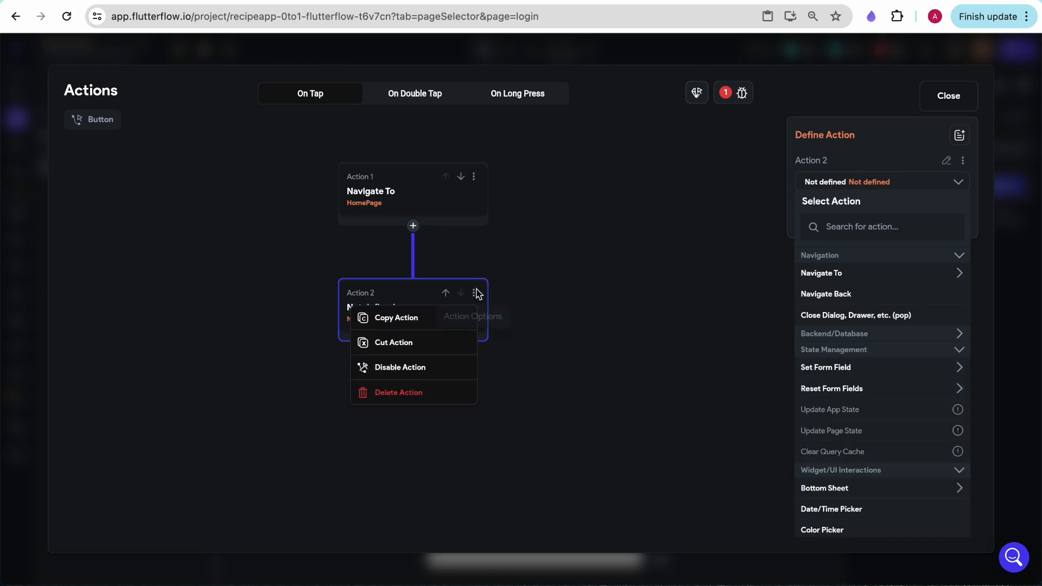
click(413, 391)
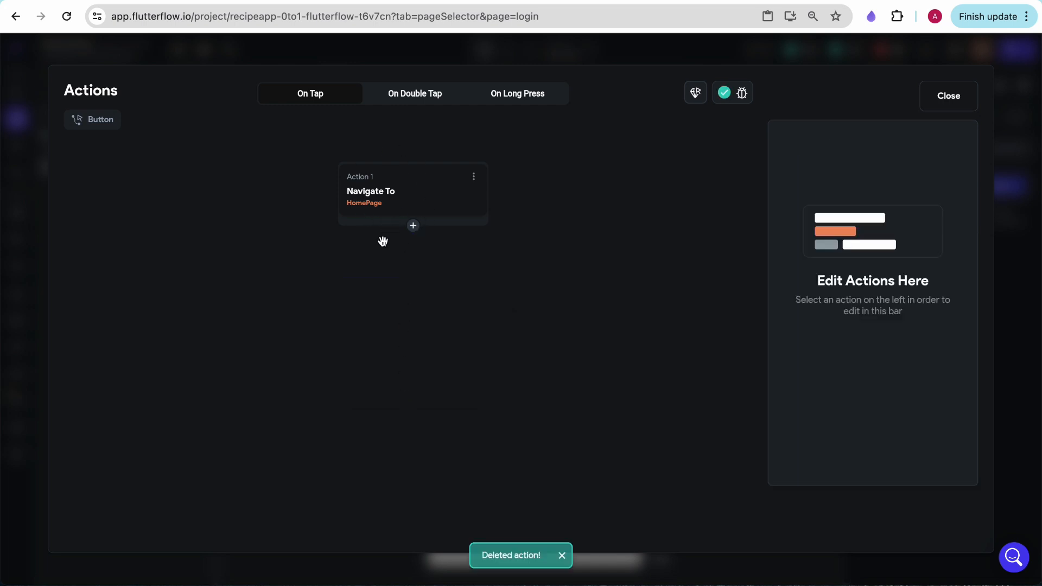
click(943, 98)
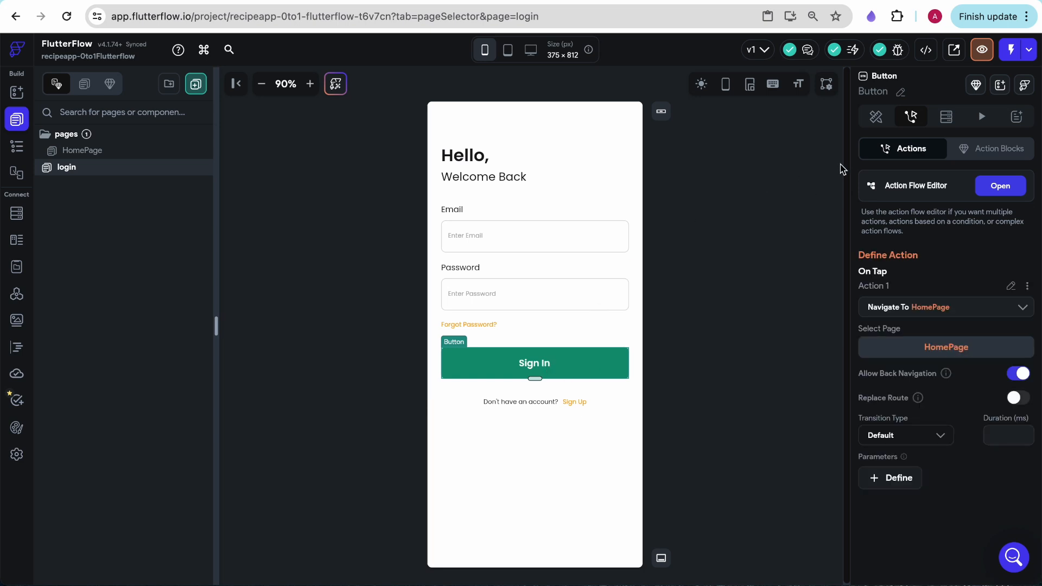
Run the app in Test Mode and try the Search Recipe field with "fujhokgffkgj" at phone and tablet sizes
click(1008, 51)
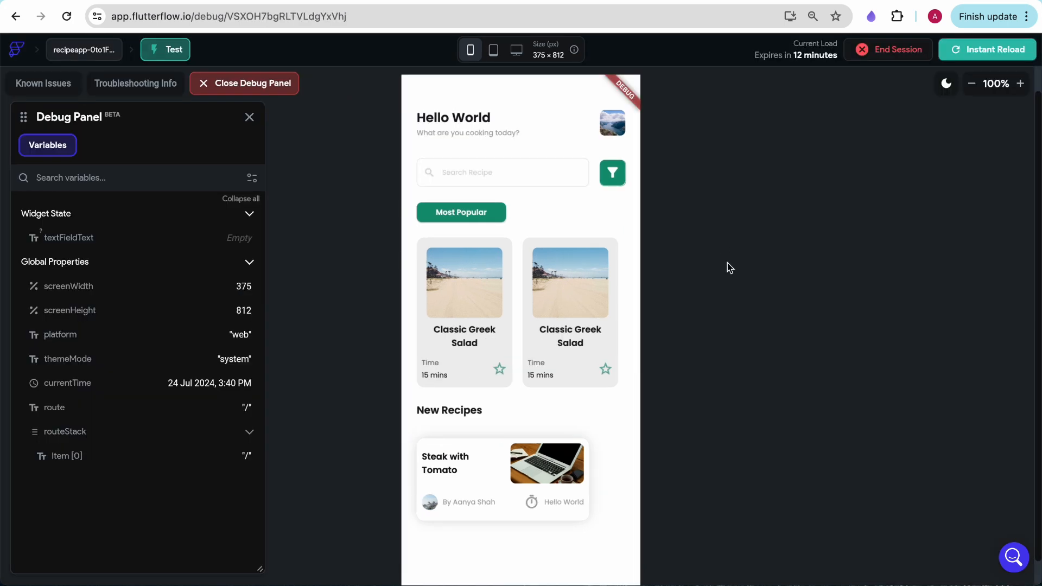
click(444, 172)
click(449, 212)
click(465, 165)
text(fujhokgffkgj)
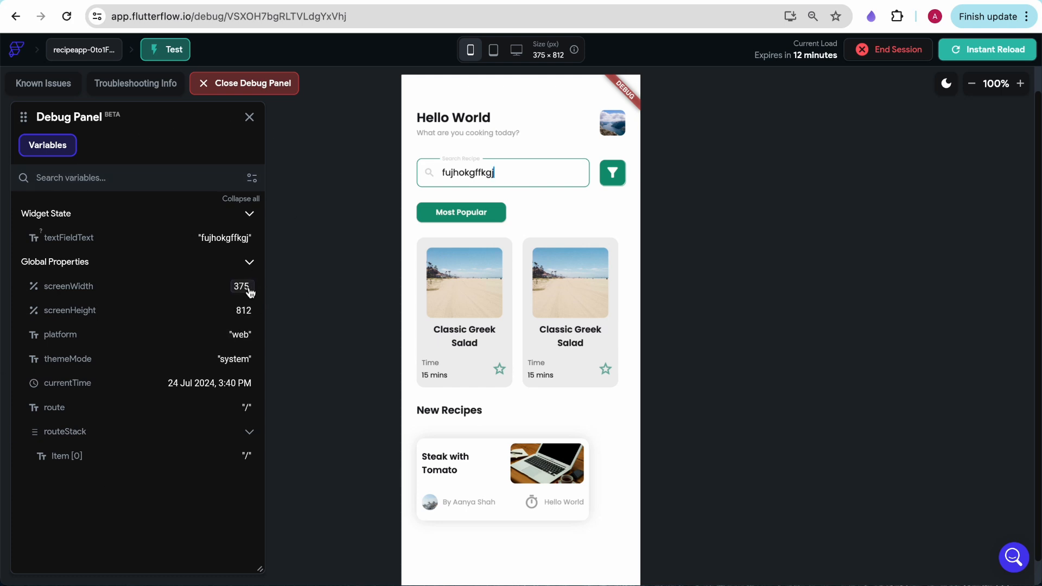
click(489, 51)
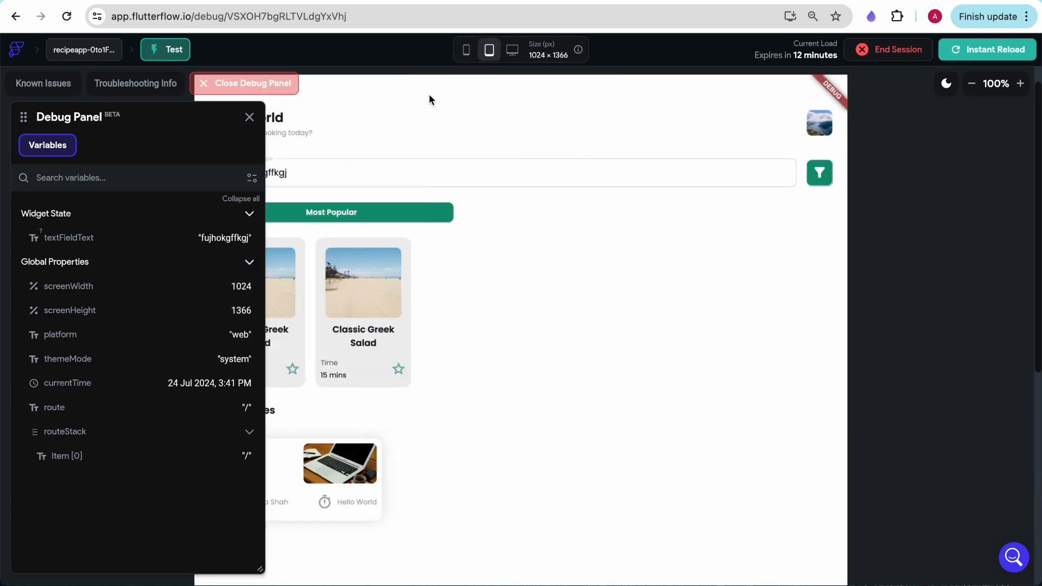
click(466, 50)
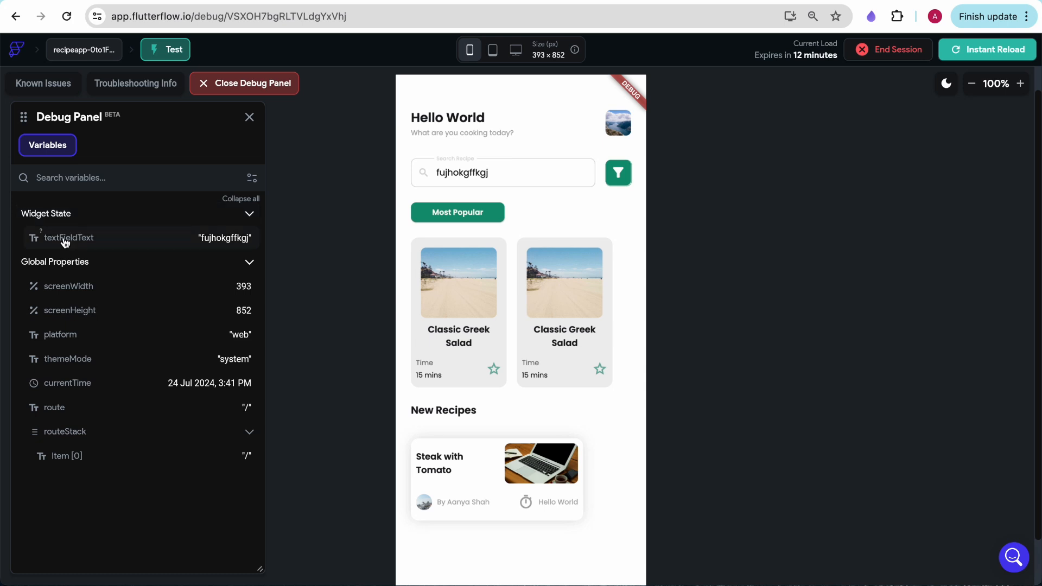
Check the debug panel's text field variable by entering "gjhdhhbvhj" and "gjhmgvn" in the Search Recipe field, and clear the field
drag(518, 169, 428, 174)
text(gjhdhhbvhj)
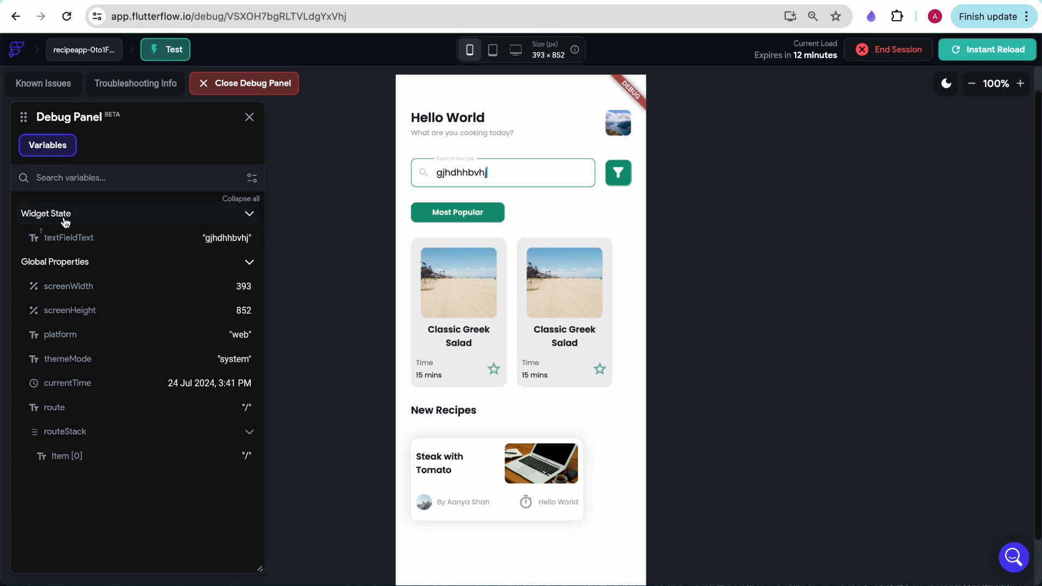
drag(506, 168, 406, 185)
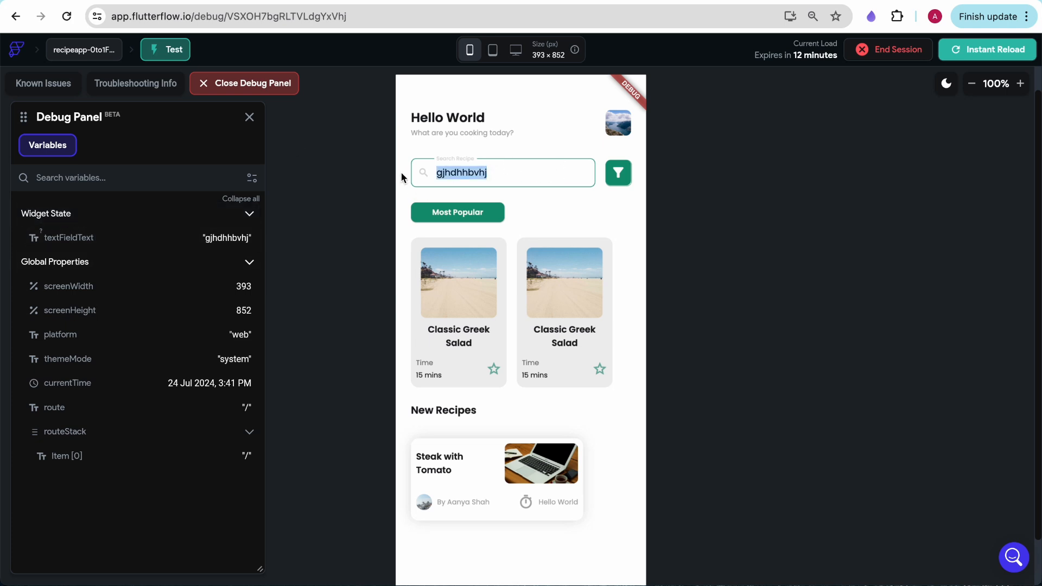
key(BackSpace)
text(gjhmgvn)
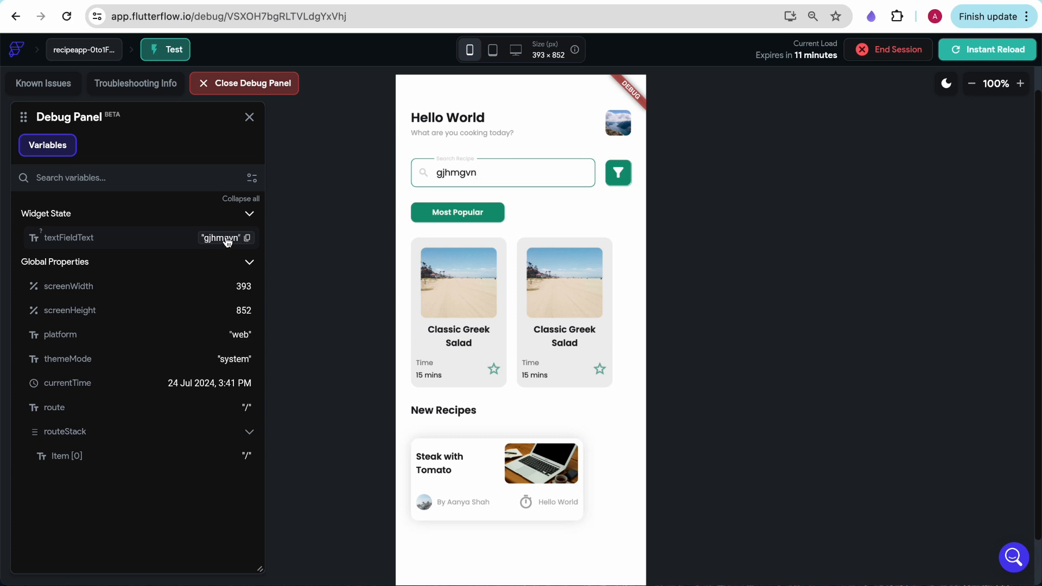
drag(509, 174, 373, 174)
key(BackSpace)
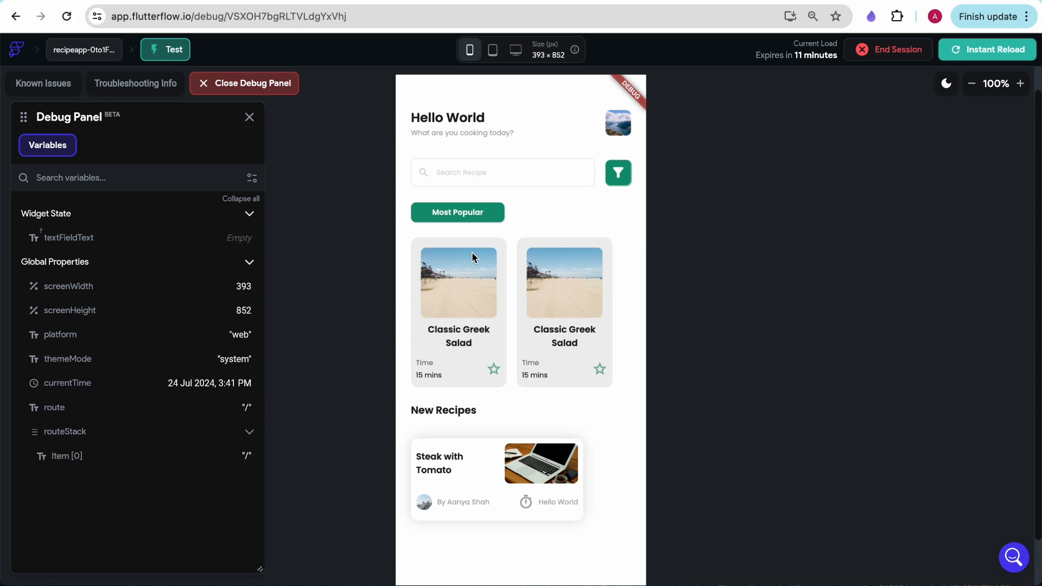
Set the project's entry page to login and instantly reload the running test session
click(147, 0)
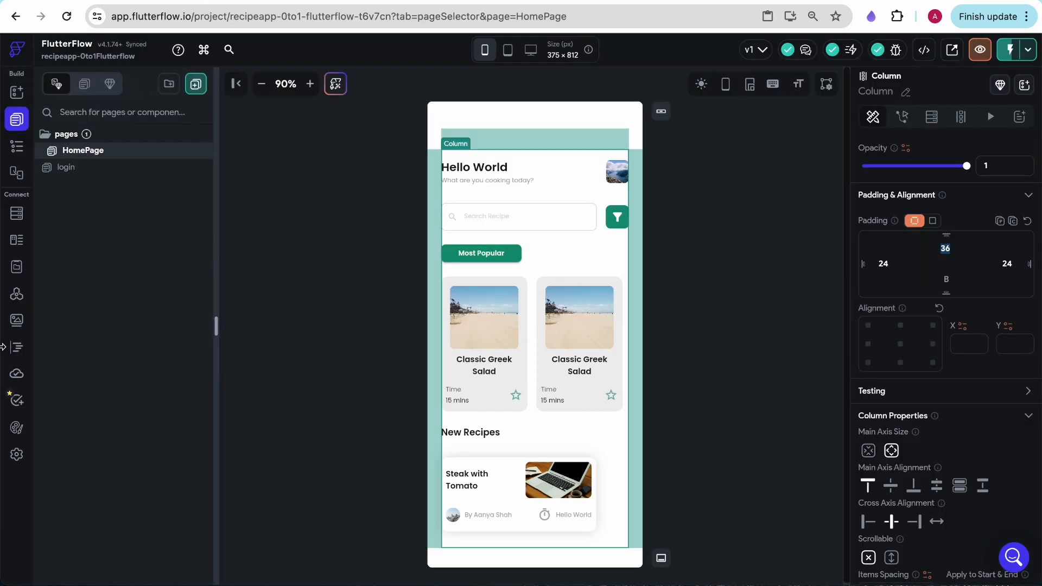
click(16, 455)
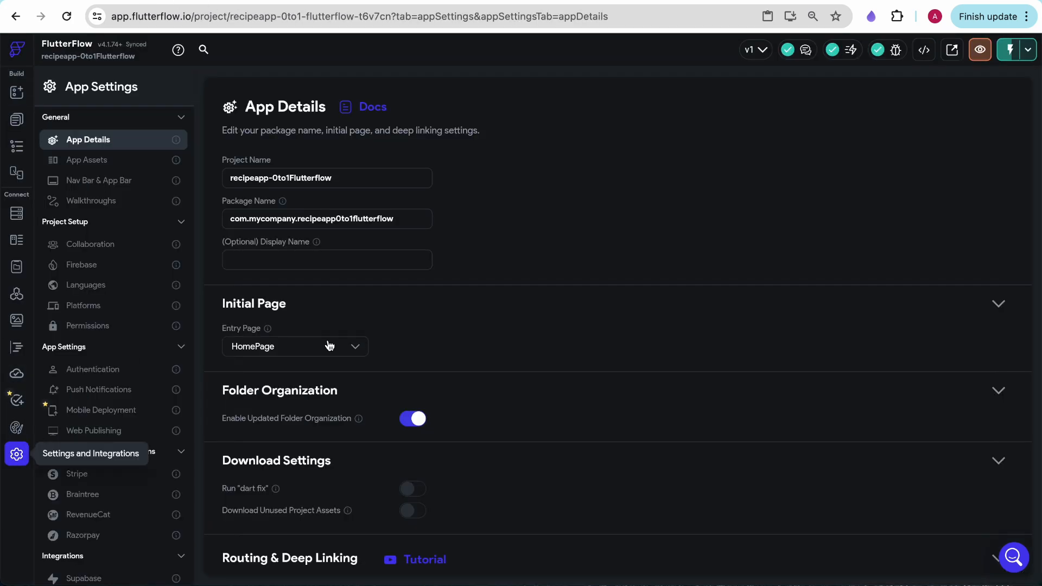
click(252, 349)
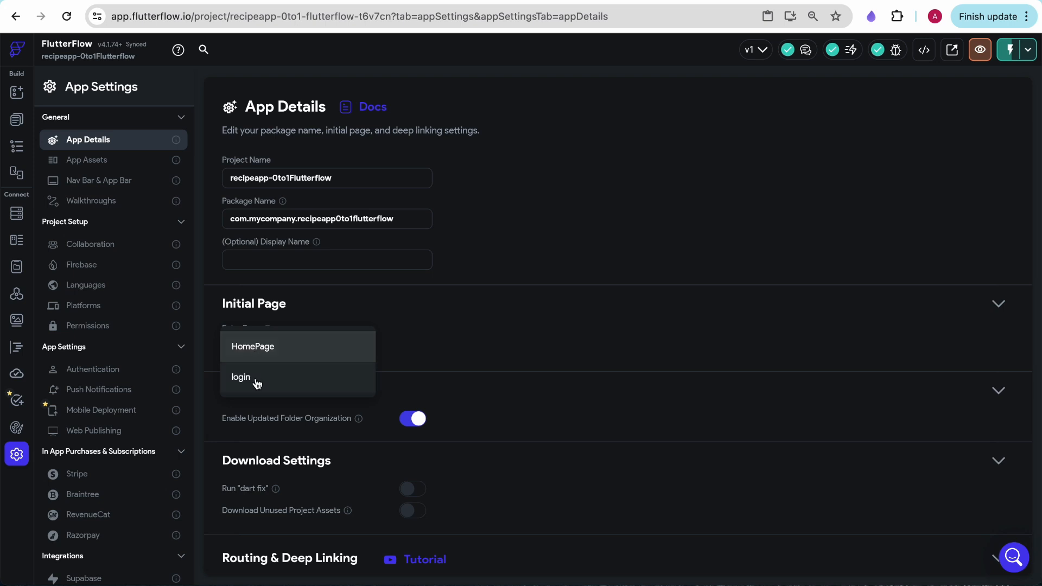
click(257, 381)
click(314, 1)
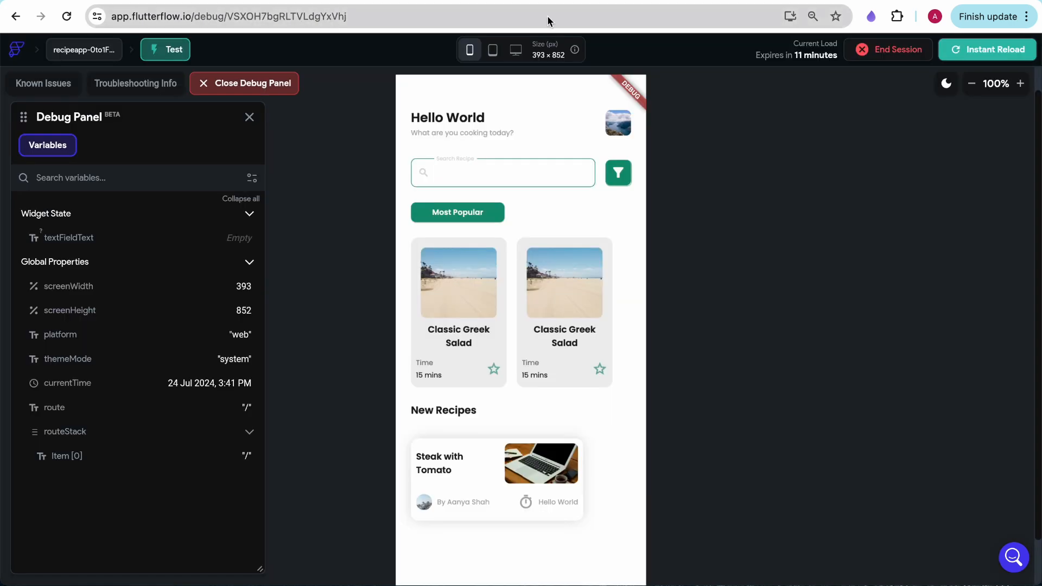
click(995, 59)
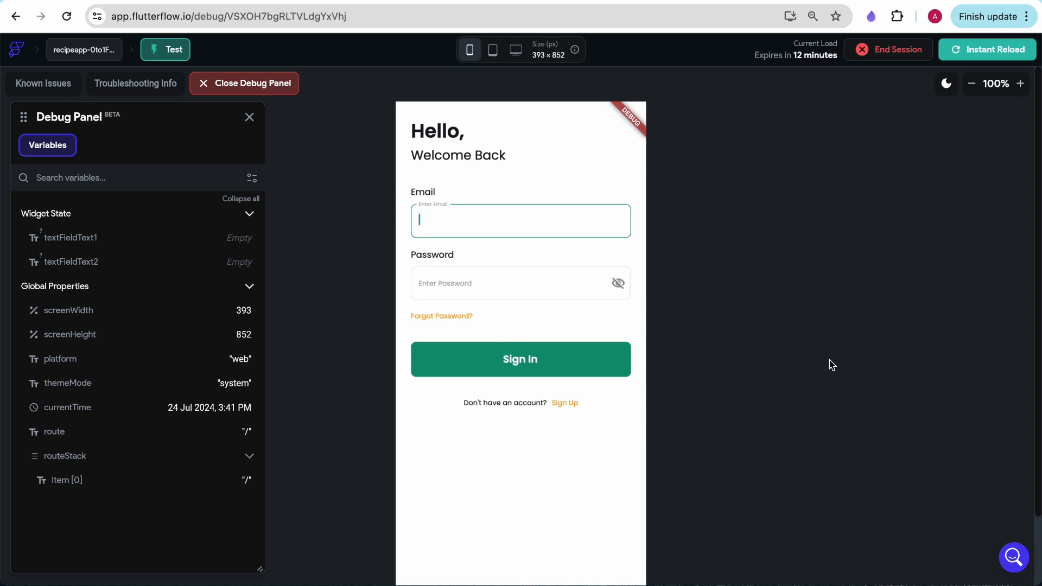
Fill the test login form's Email field with sample text, enter the account password and toggle the password's visibility
text(sdfdsafd)
click(464, 282)
click(618, 284)
click(618, 285)
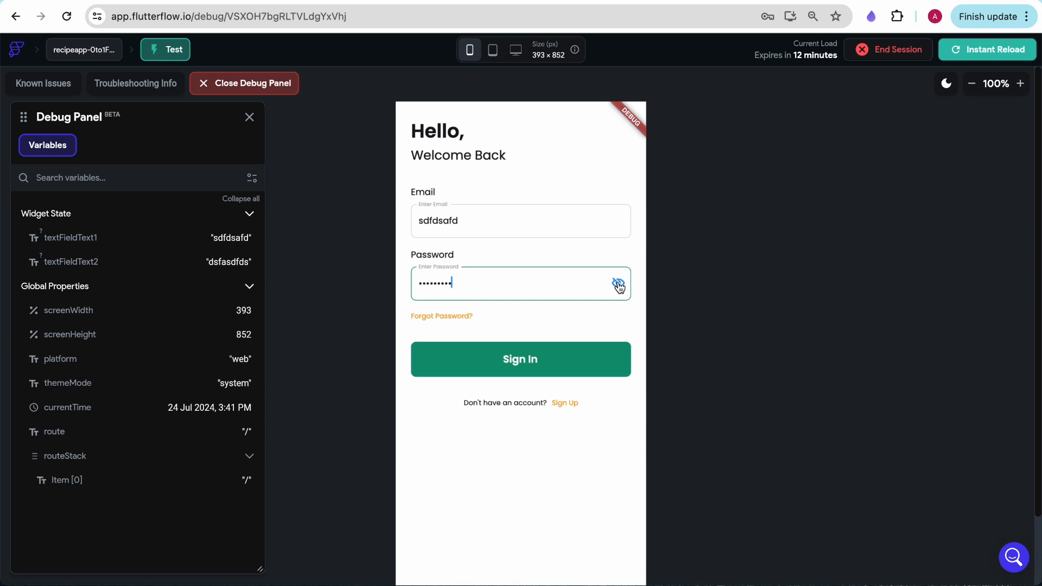
Test the Sign In button's navigation, decline saving the password in the browser and view the opened home page
click(516, 369)
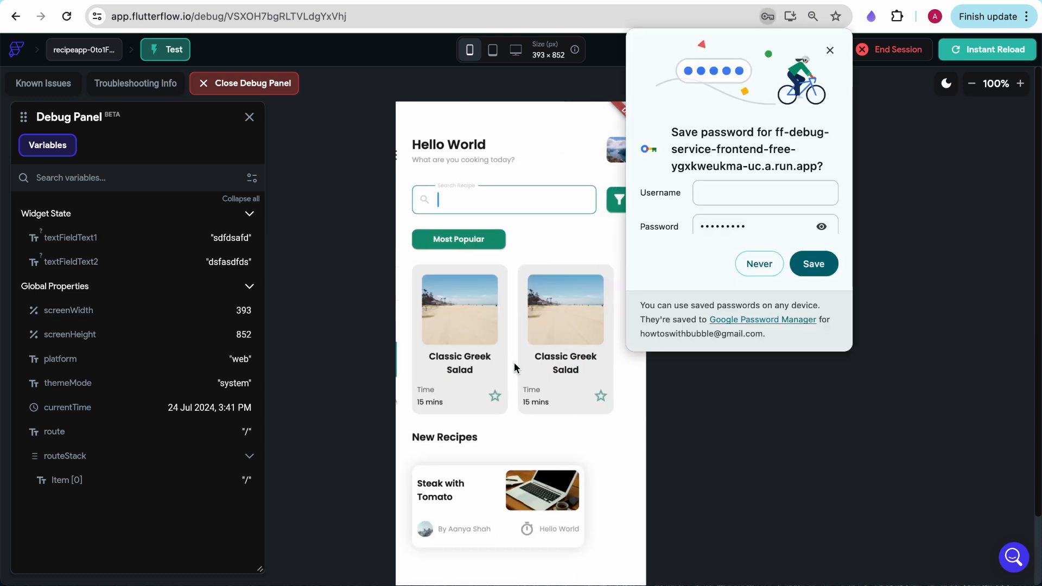
click(770, 272)
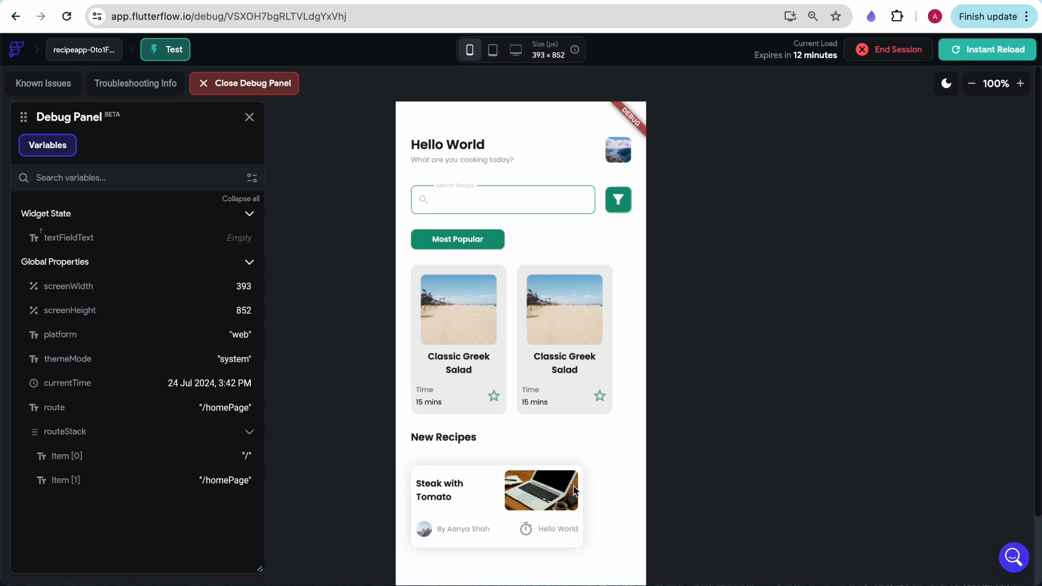
scroll(795, 388, down, 1)
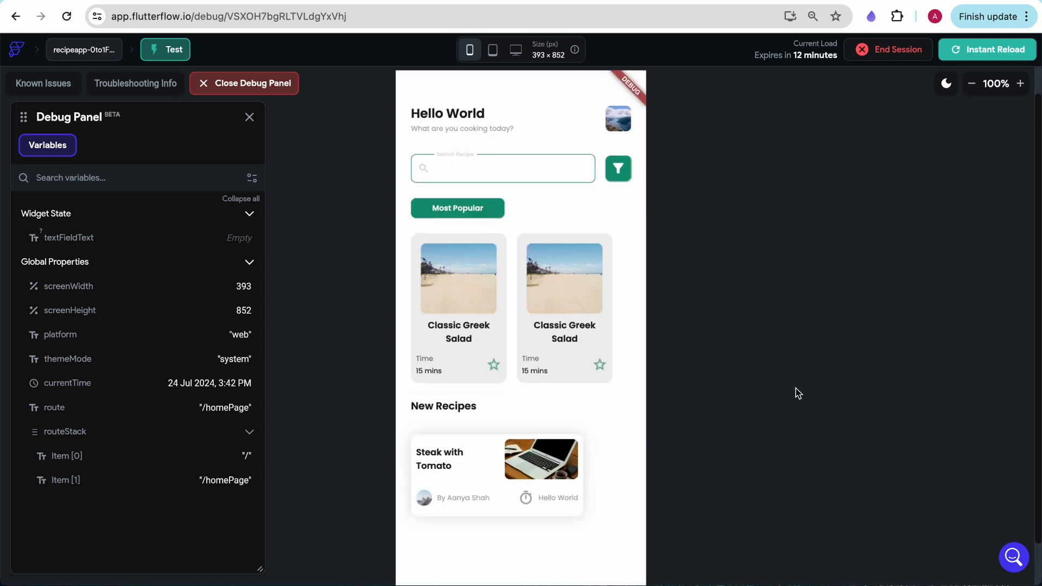